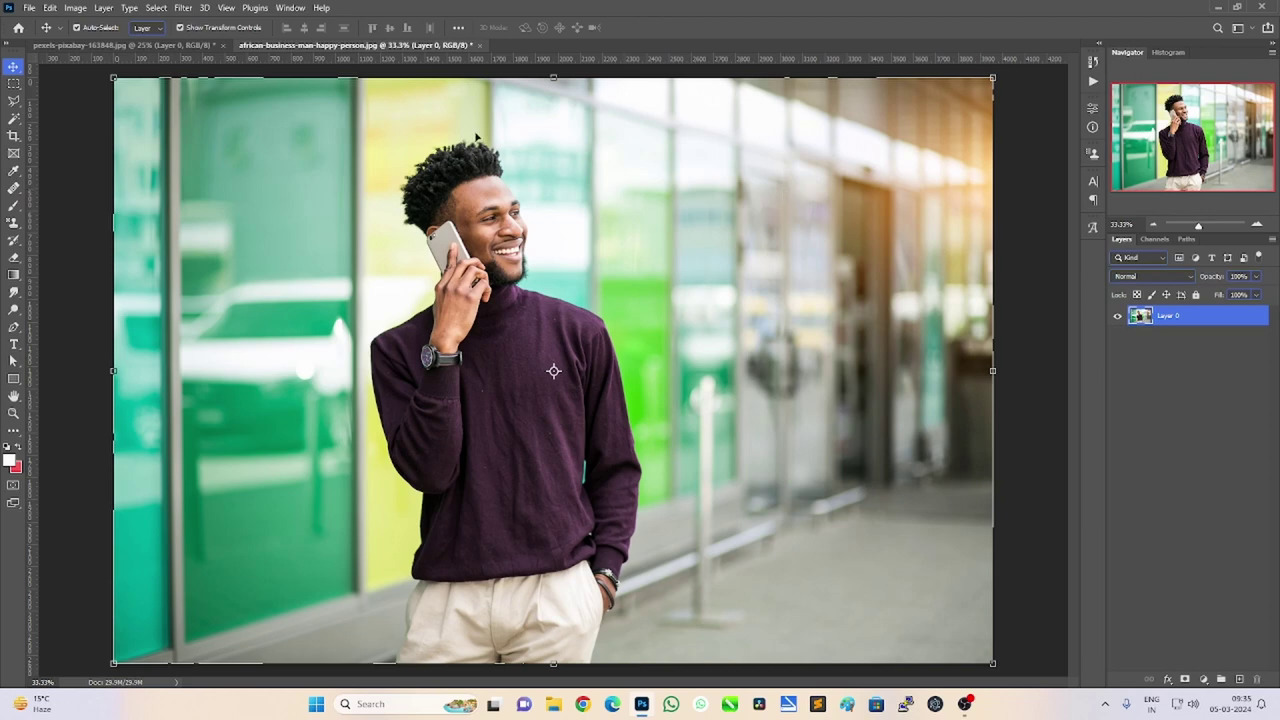
Flip between the desert road and man-on-phone documents, ending on the man photo.
left_click(152, 28)
left_click(97, 51)
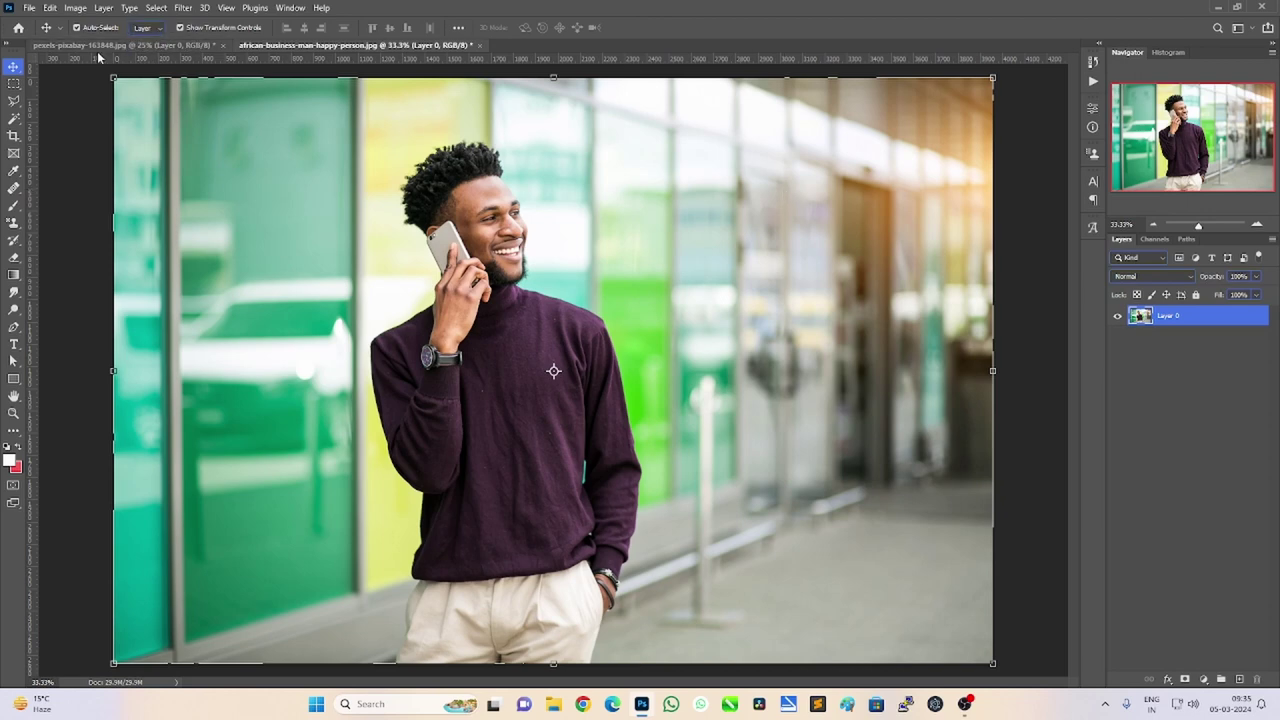
left_click(97, 51)
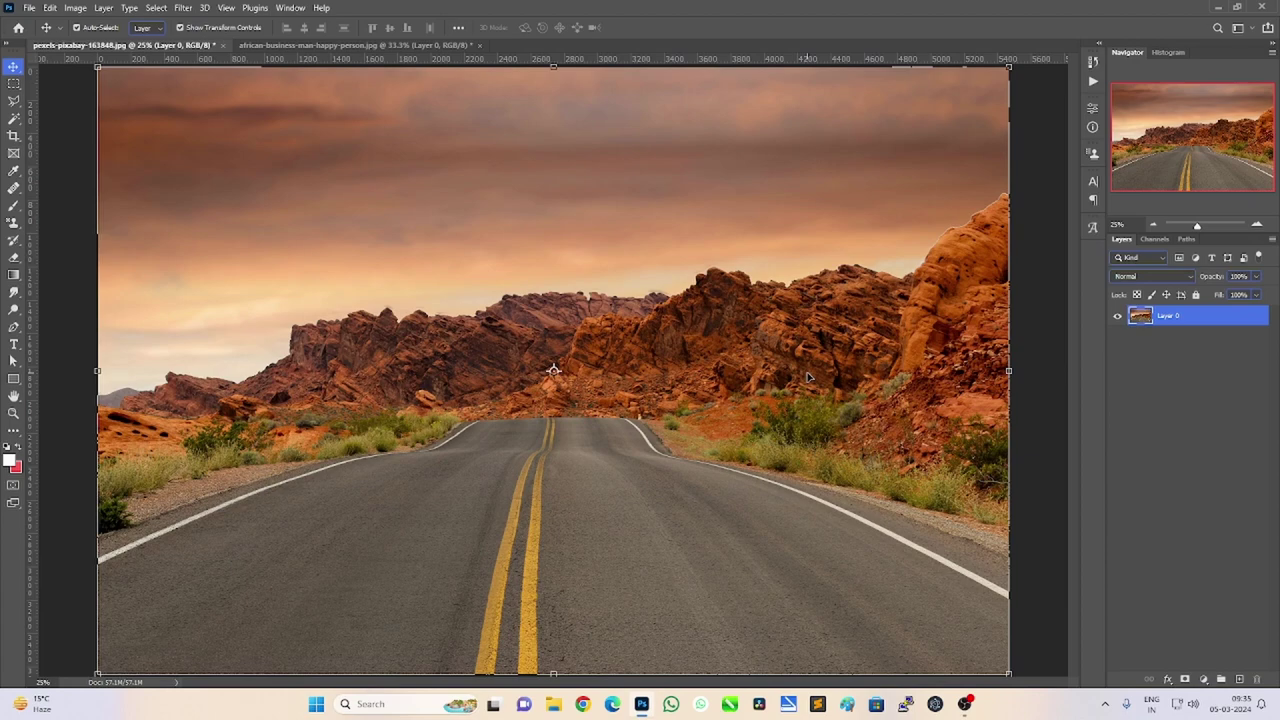
left_click(306, 46)
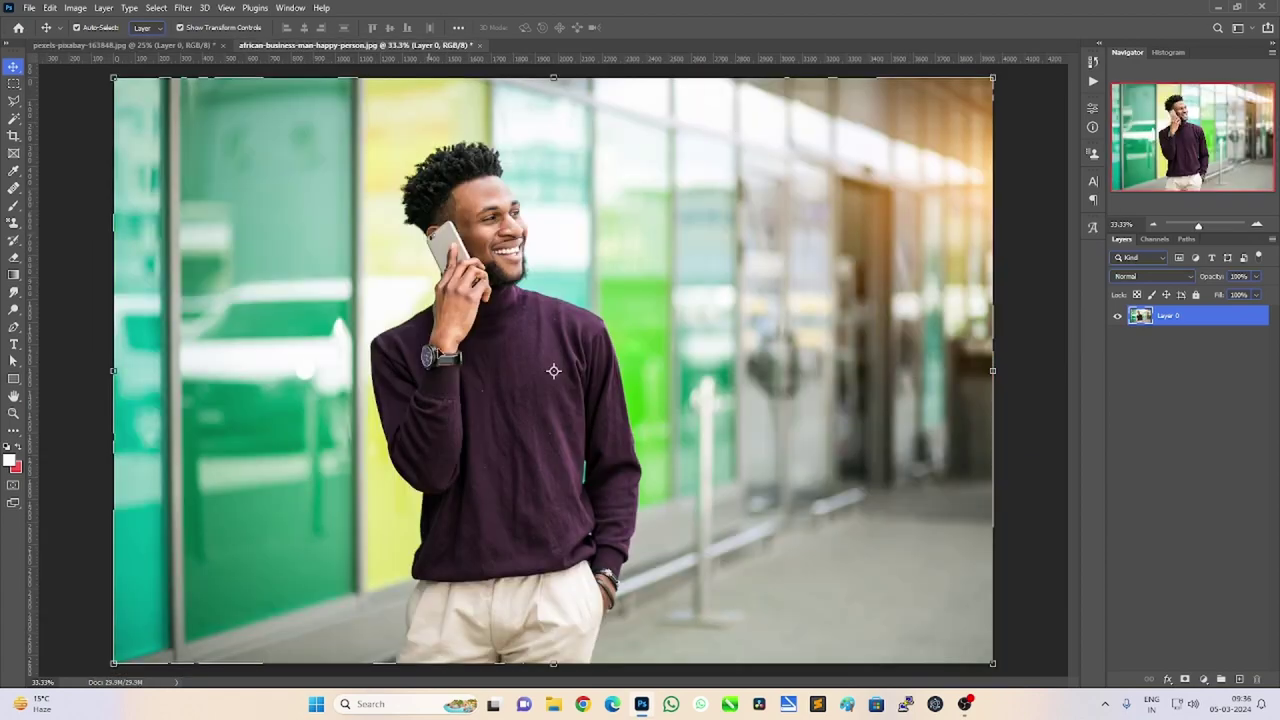
left_click(145, 47)
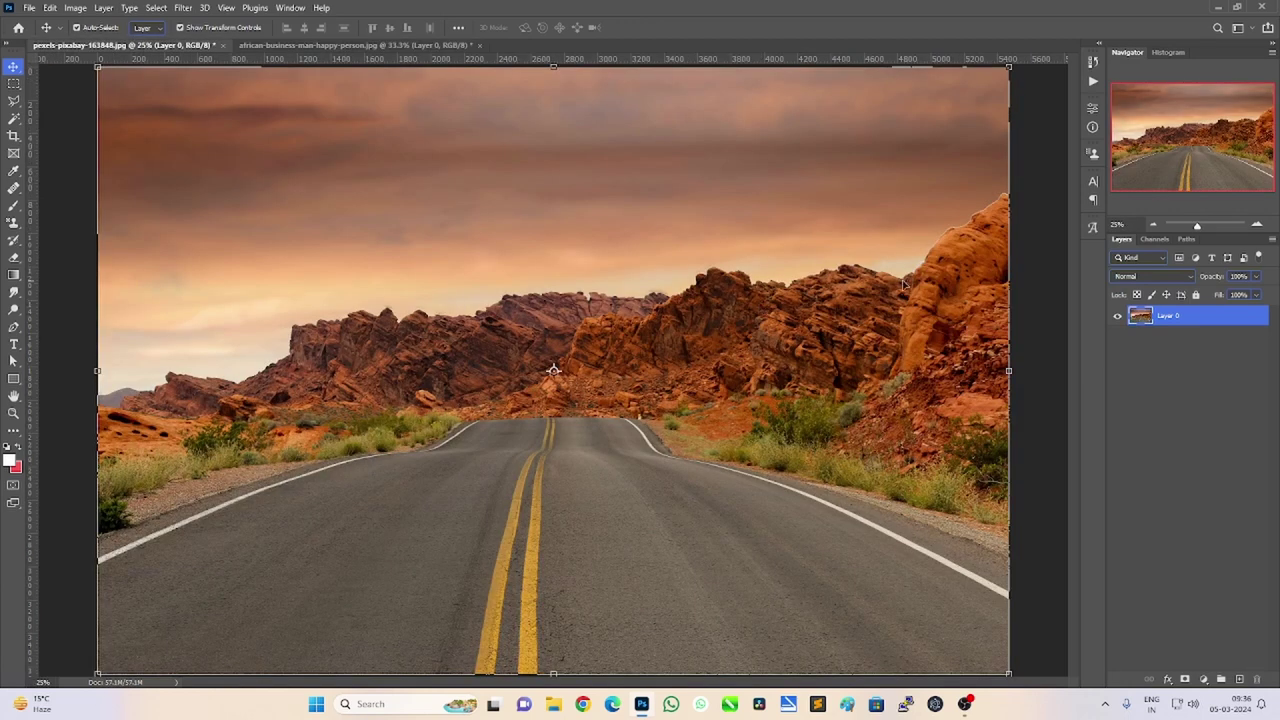
left_click(422, 47)
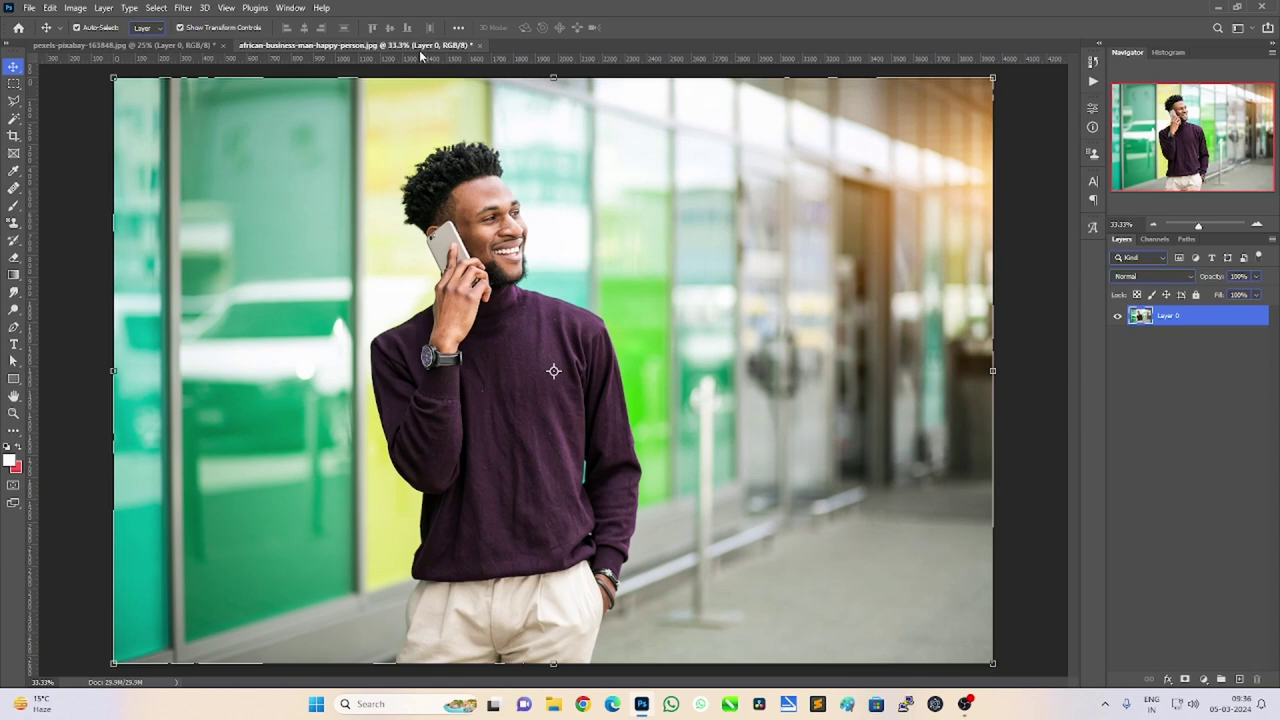
Mask out the man's background with Select Subject, then duplicate Layer 0 as Layer 0 copy.
left_click(14, 119)
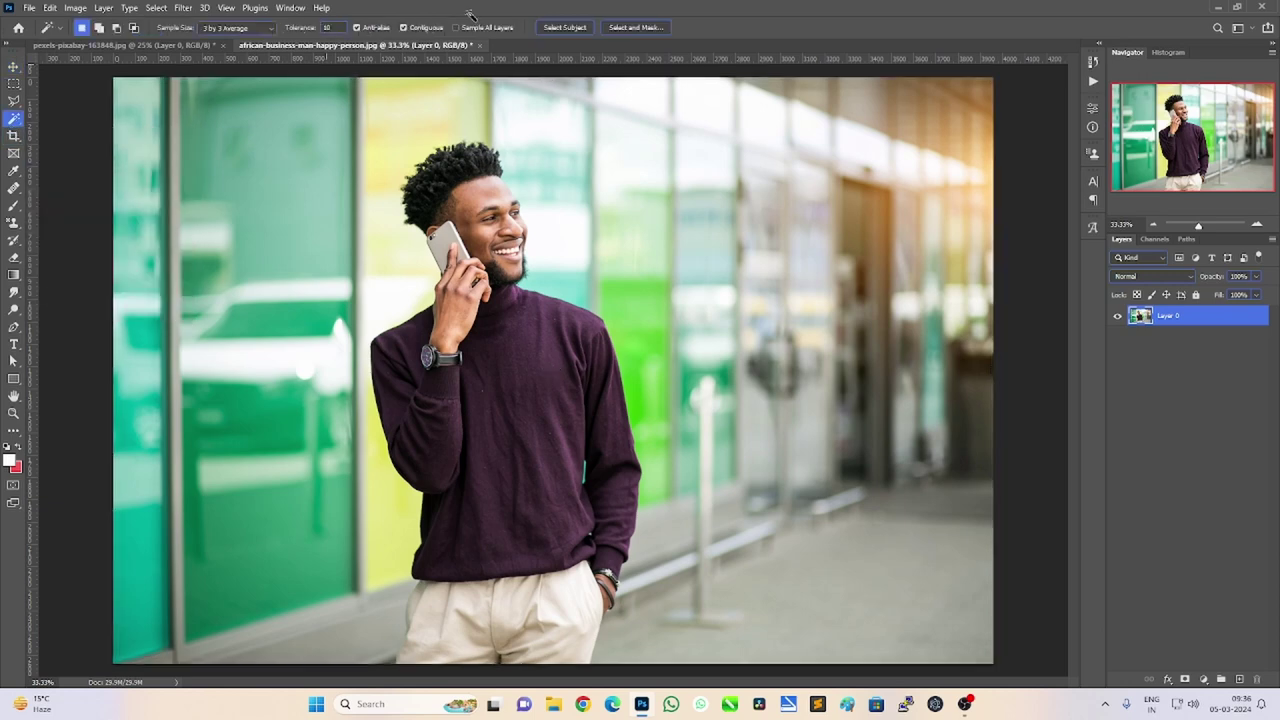
left_click(548, 31)
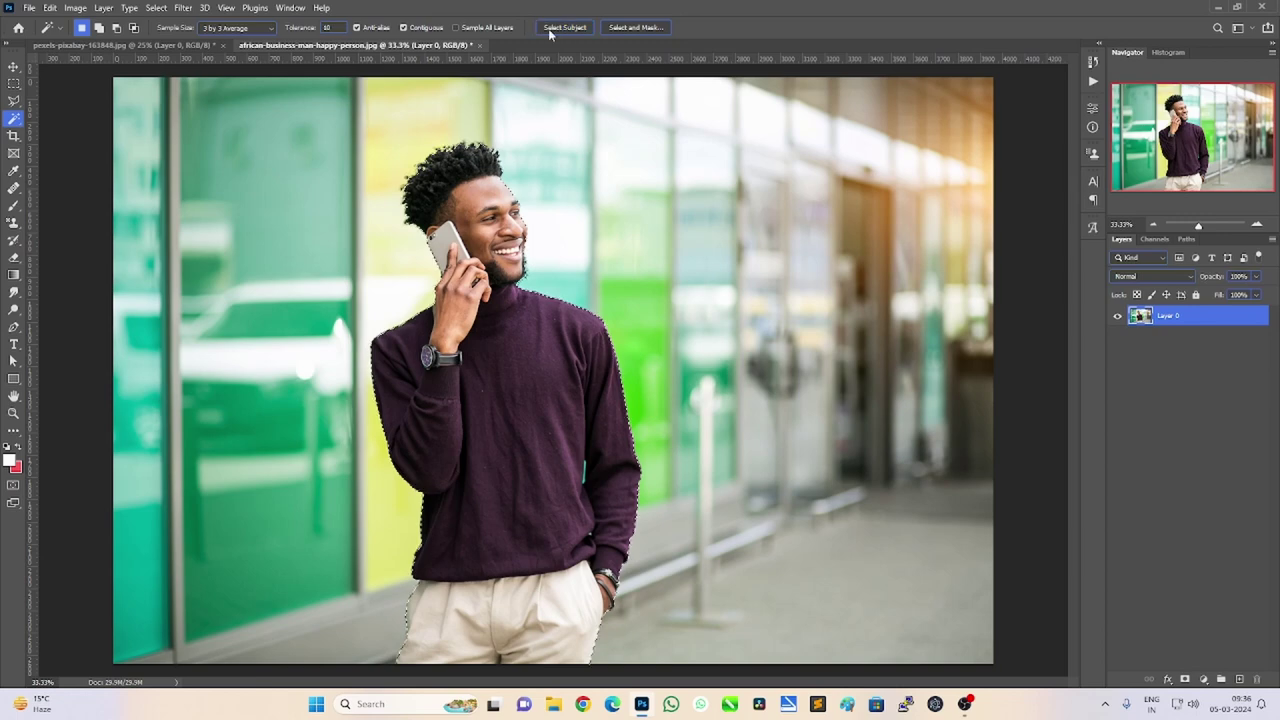
left_click(1185, 679)
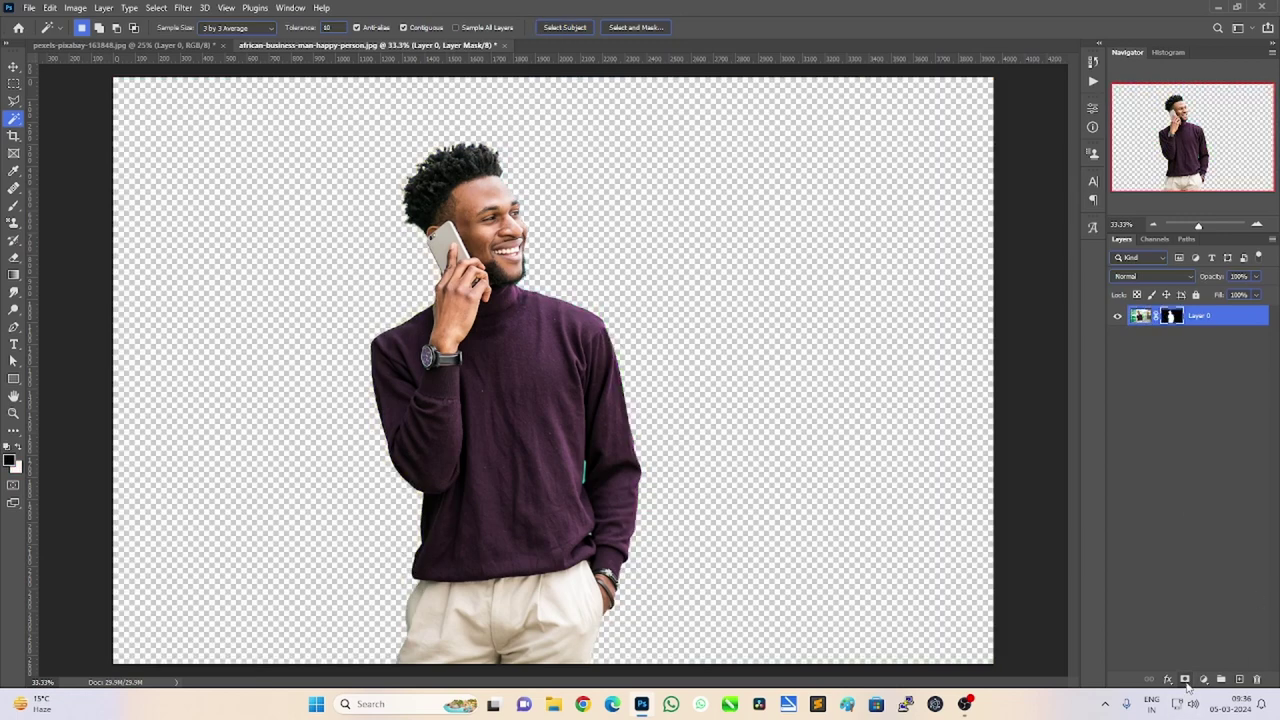
left_click(12, 68)
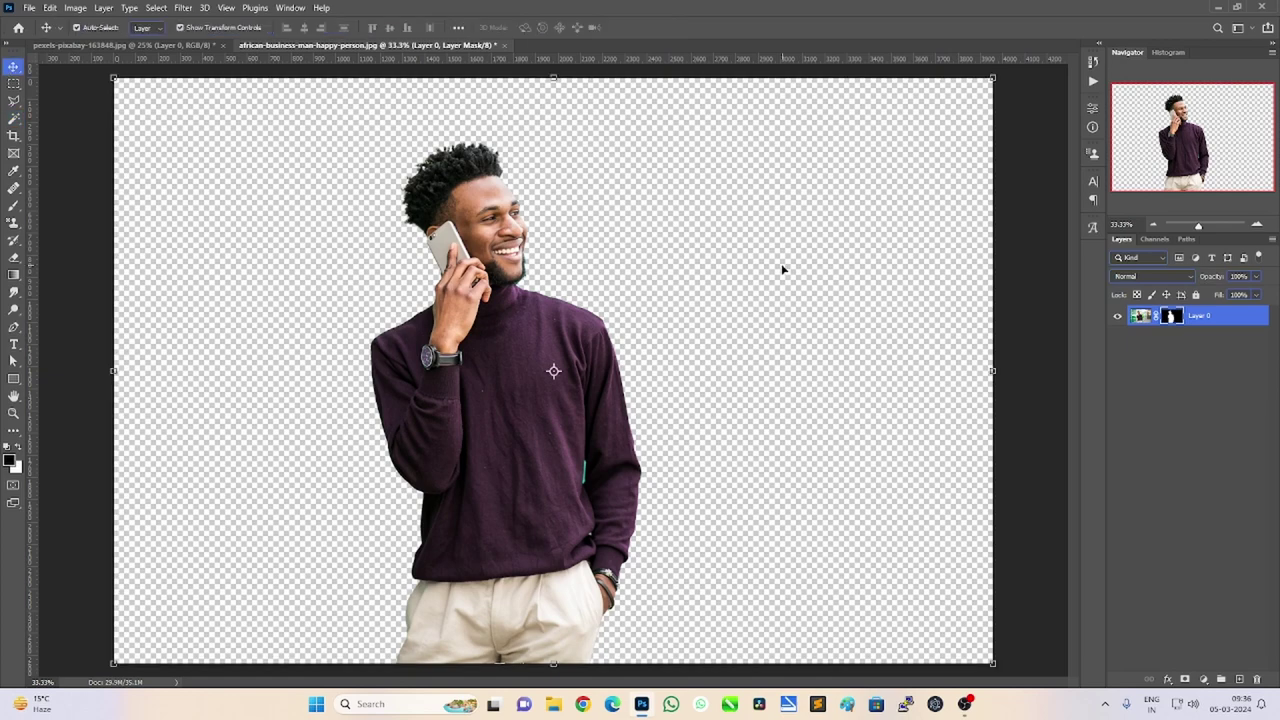
key("ctrl+j")
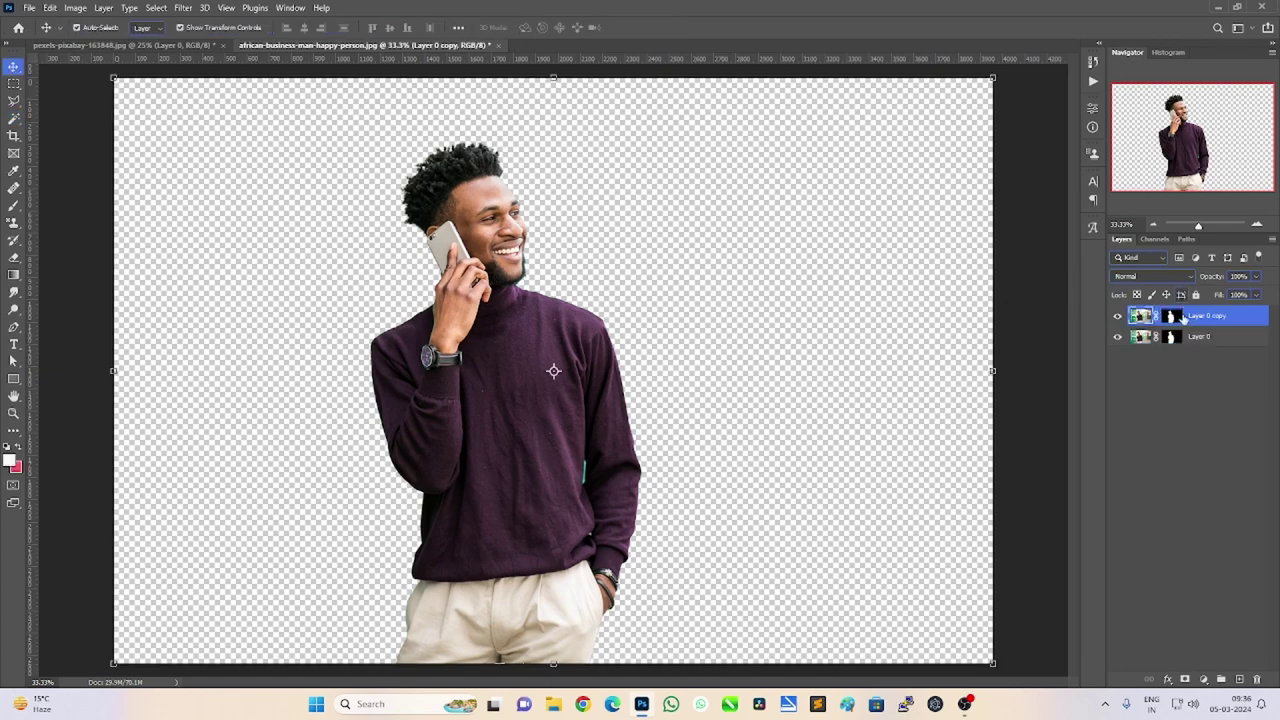
Apply the layer mask on Layer 0 copy and drag the cut-out man into the desert document.
right_click(1183, 318)
left_click(1017, 308)
mouse_move(476, 306)
left_mouse_down()
mouse_move(181, 37)
mouse_move(541, 474)
left_mouse_up()
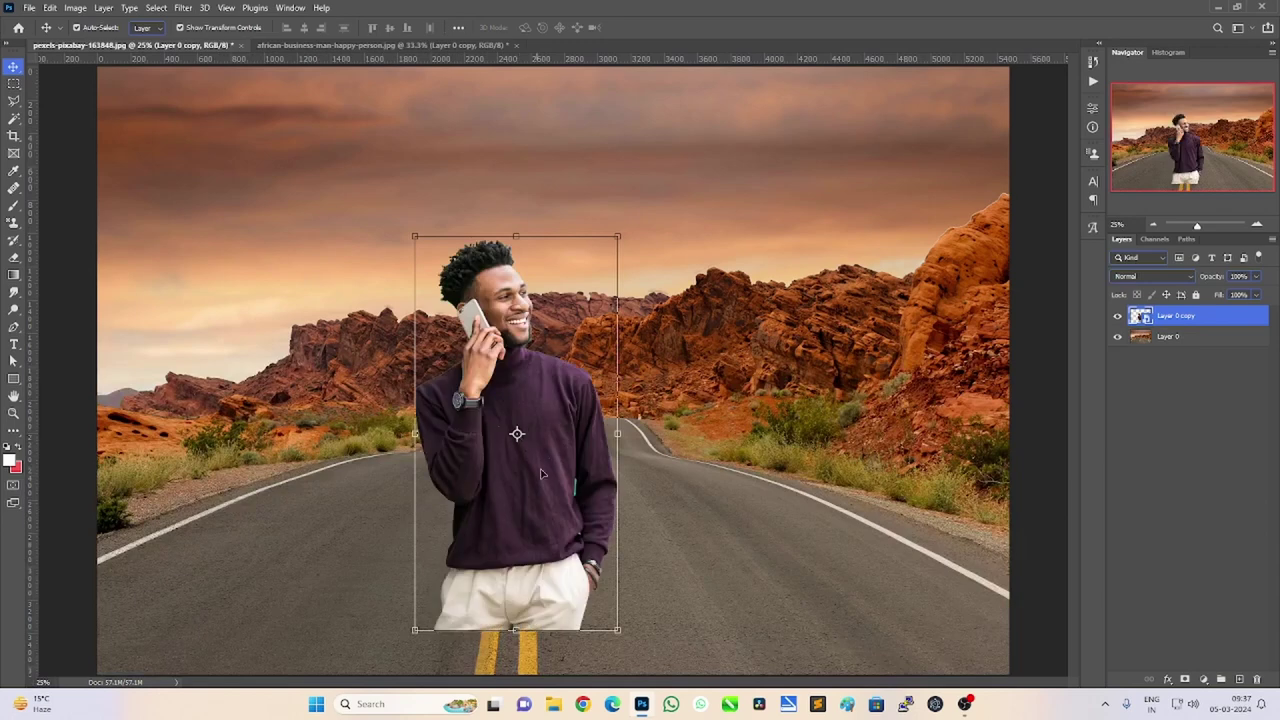
Scale the man up with Free Transform and position him centred on the road.
left_click_drag(617, 237, 740, 241)
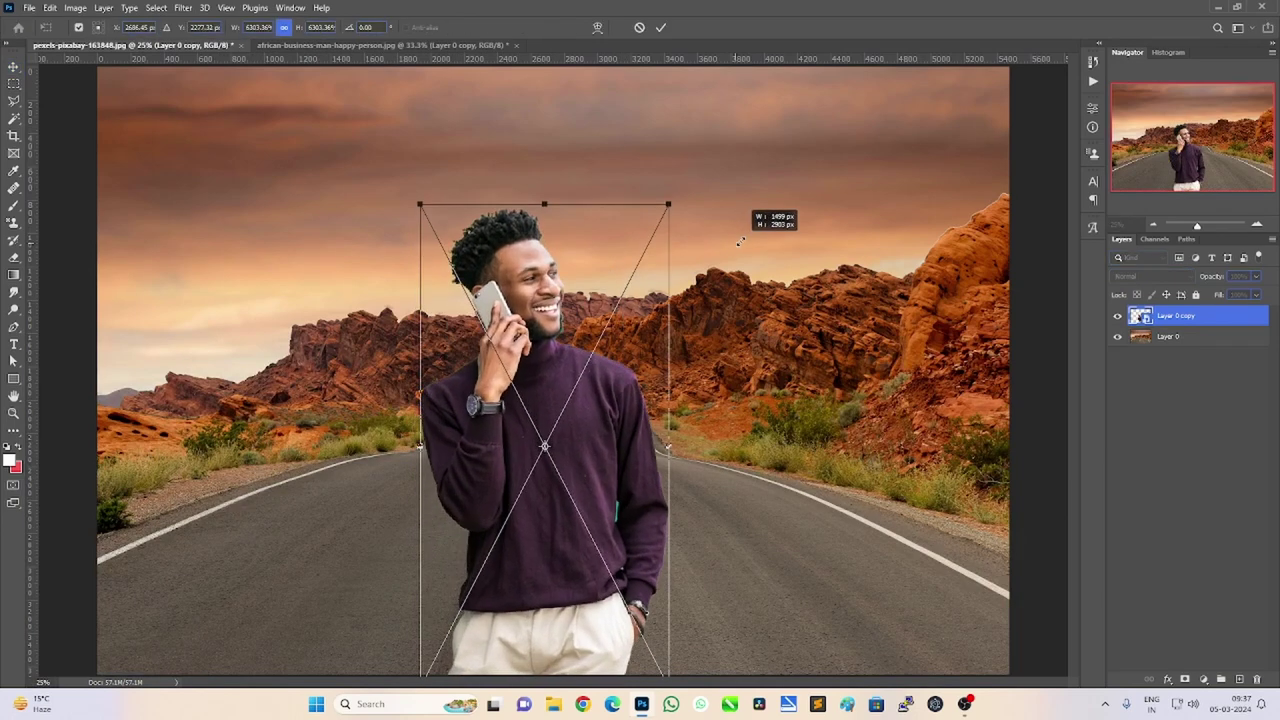
left_click_drag(655, 316, 645, 318)
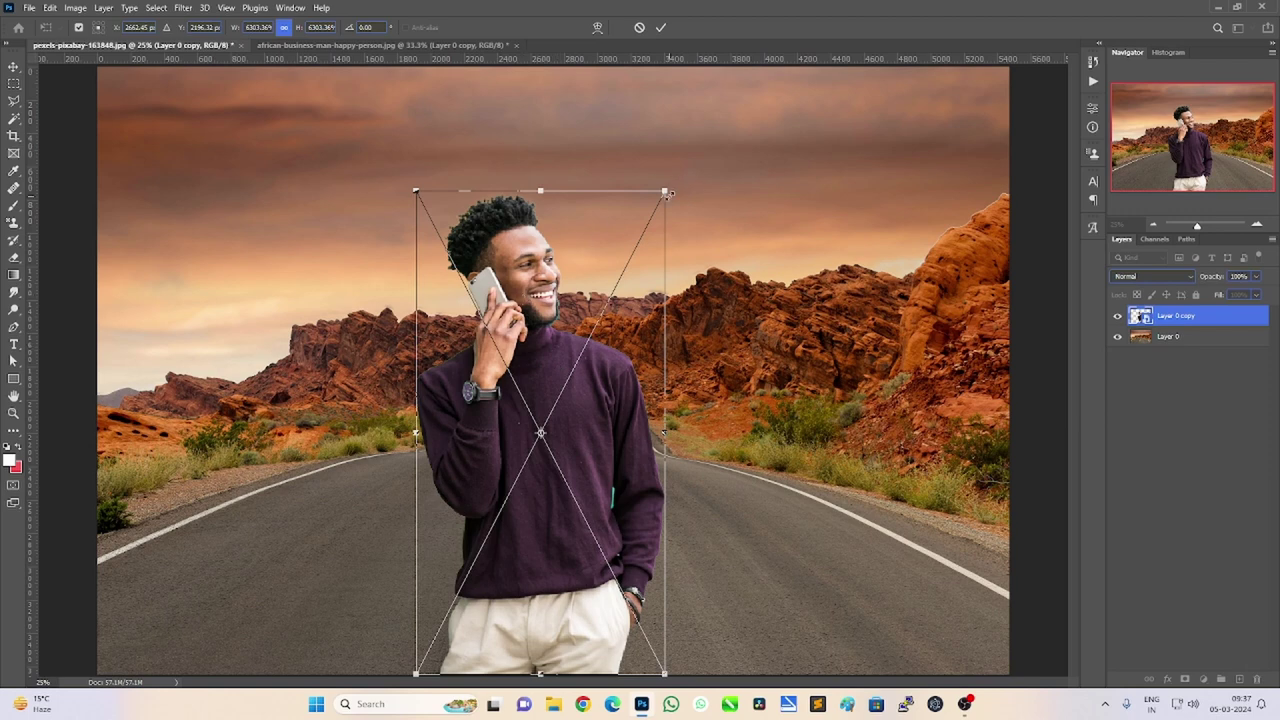
left_click_drag(664, 191, 652, 259)
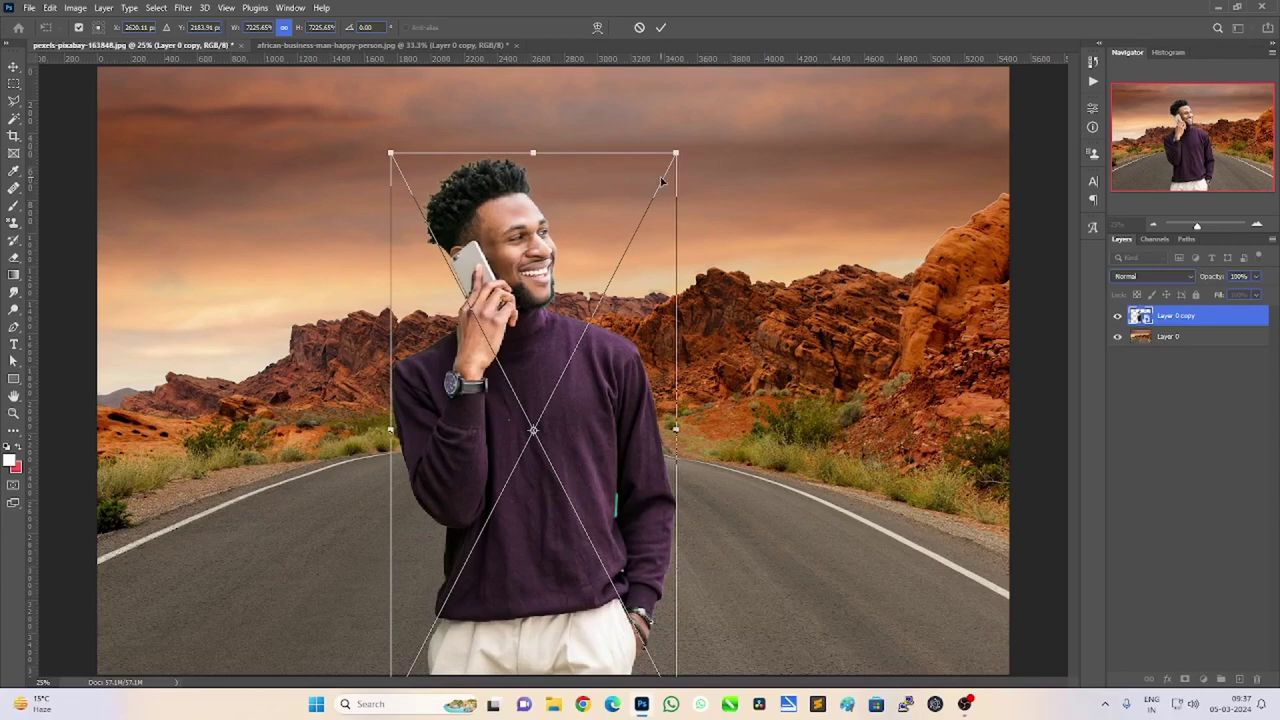
key("Return")
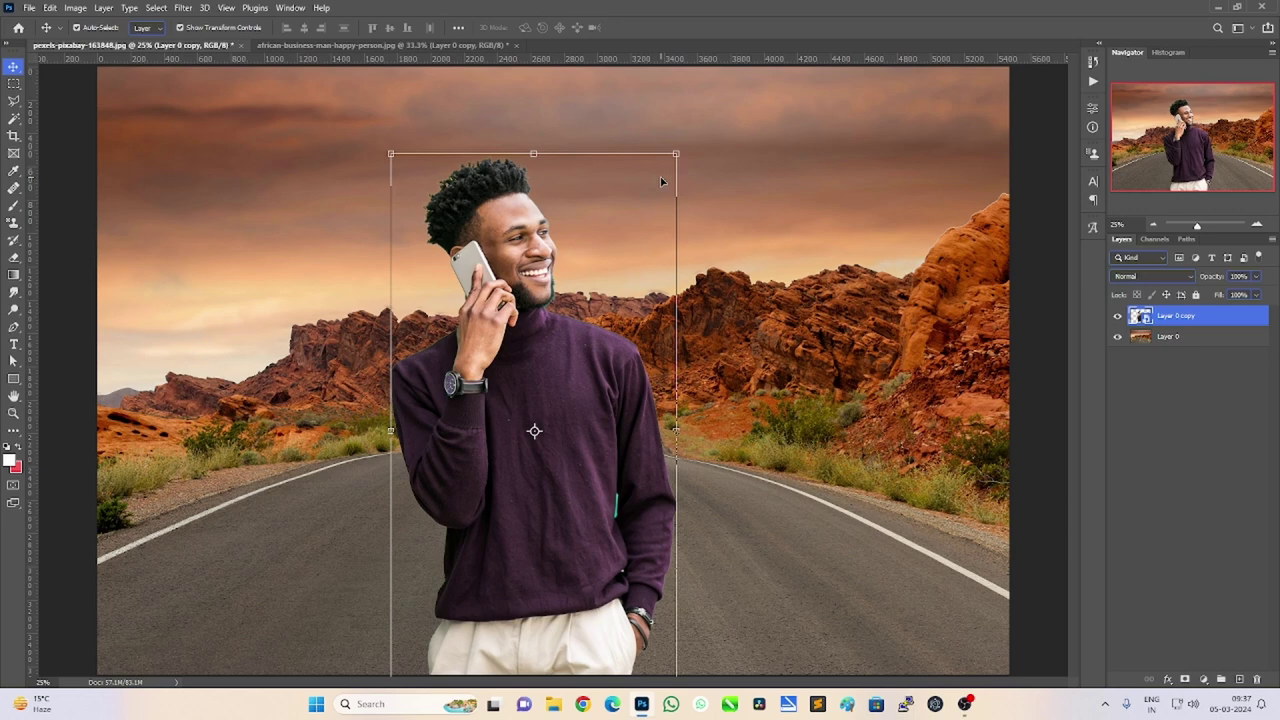
left_click_drag(605, 400, 603, 393)
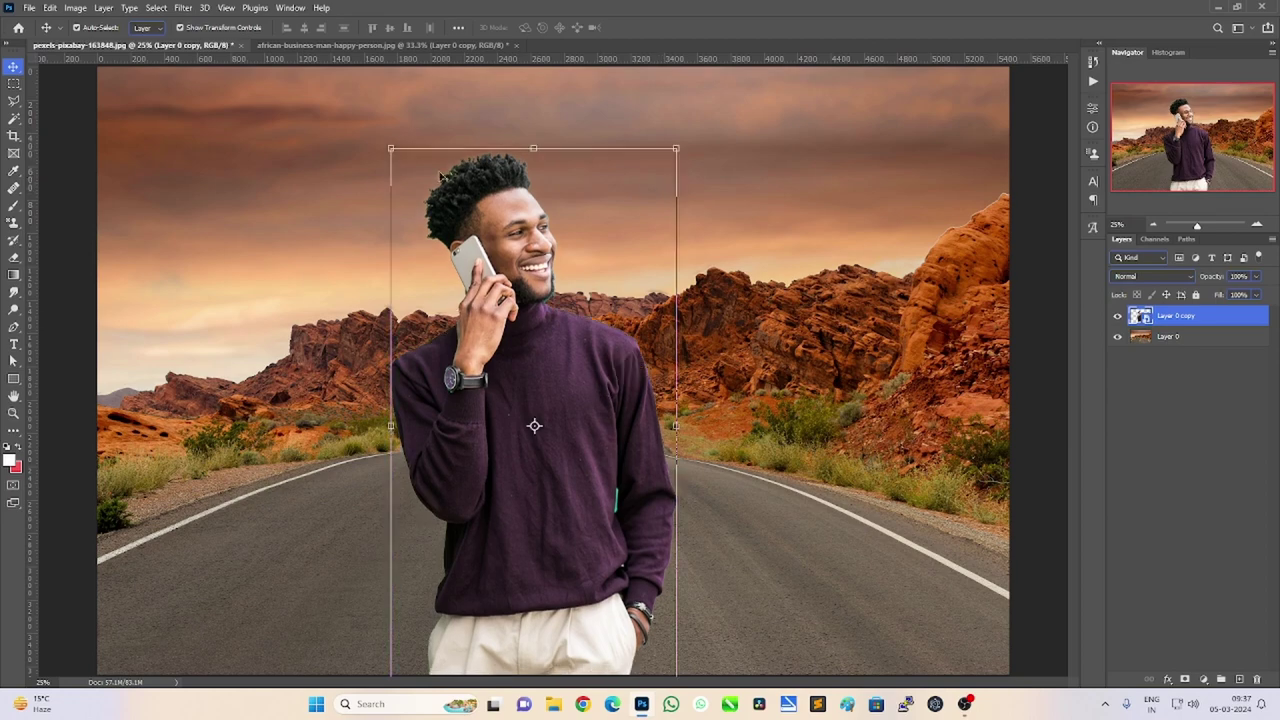
In the man photo, delete Layer 0's mask to restore the full street background.
left_click(425, 46)
left_click(1117, 316)
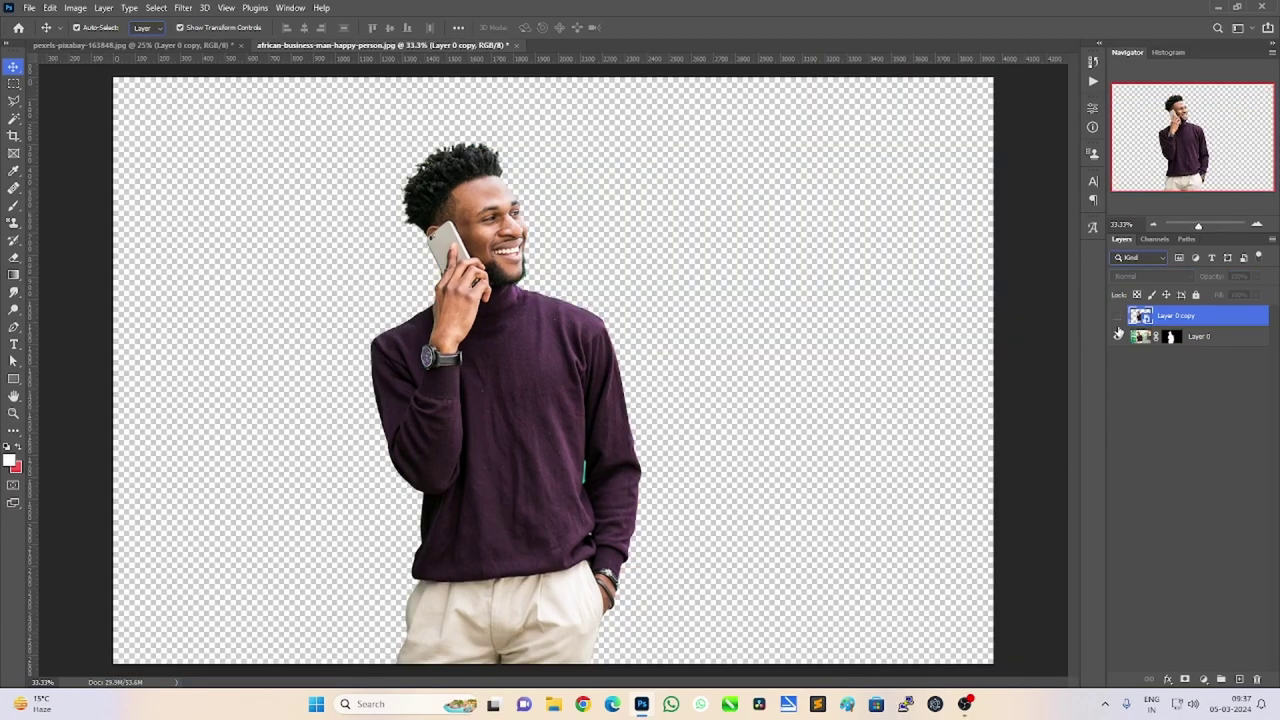
left_click(1190, 338)
key("Delete")
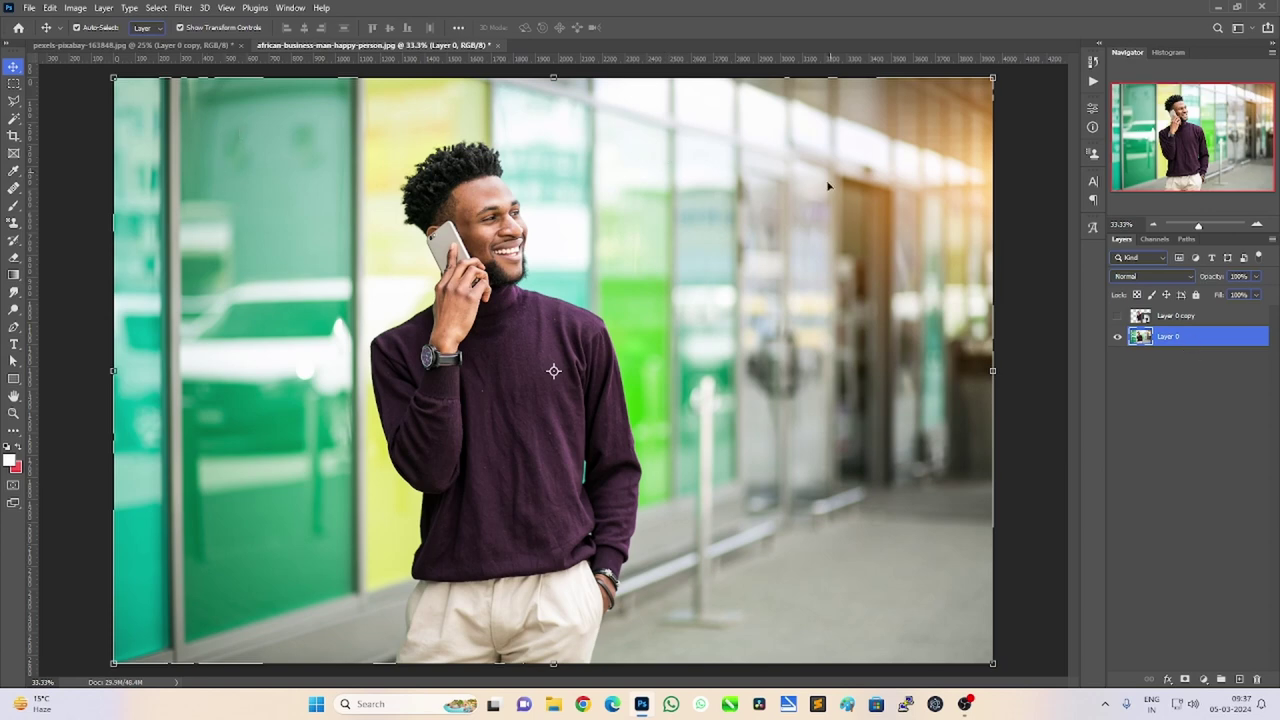
Hide Layer 0 copy in the desert road document, leaving the empty road visible.
left_click(185, 46)
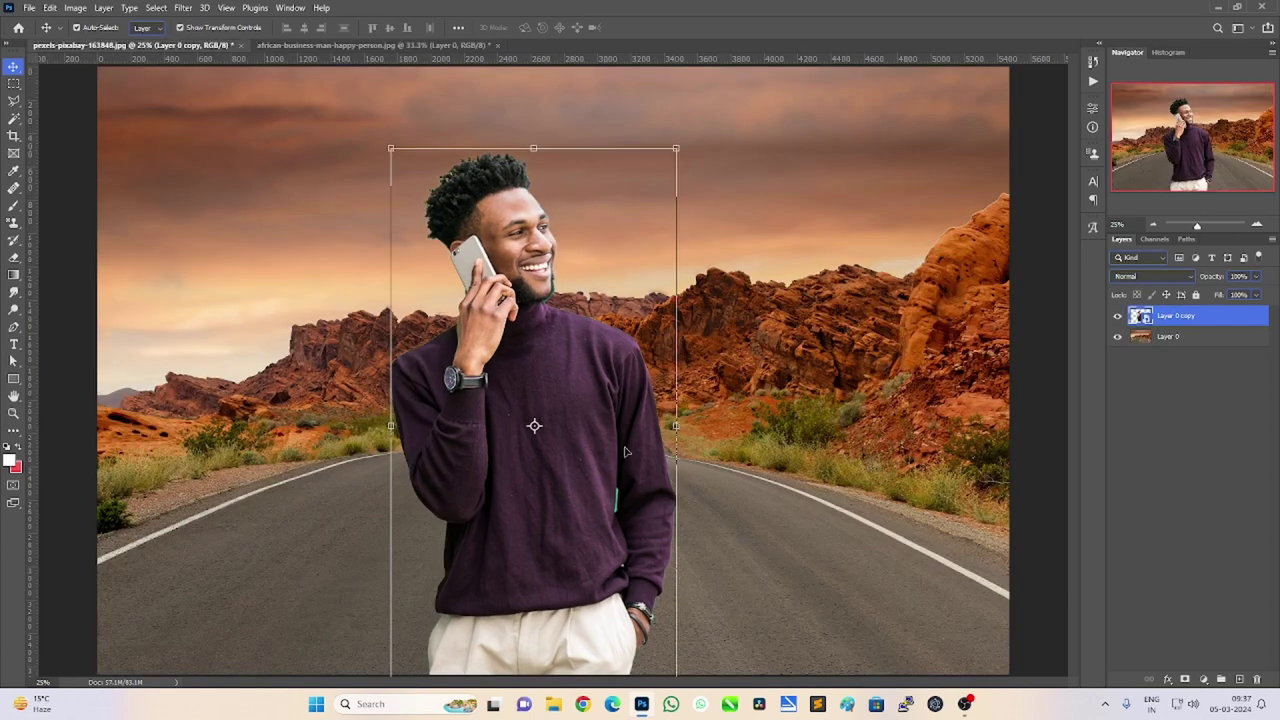
left_click(1117, 316)
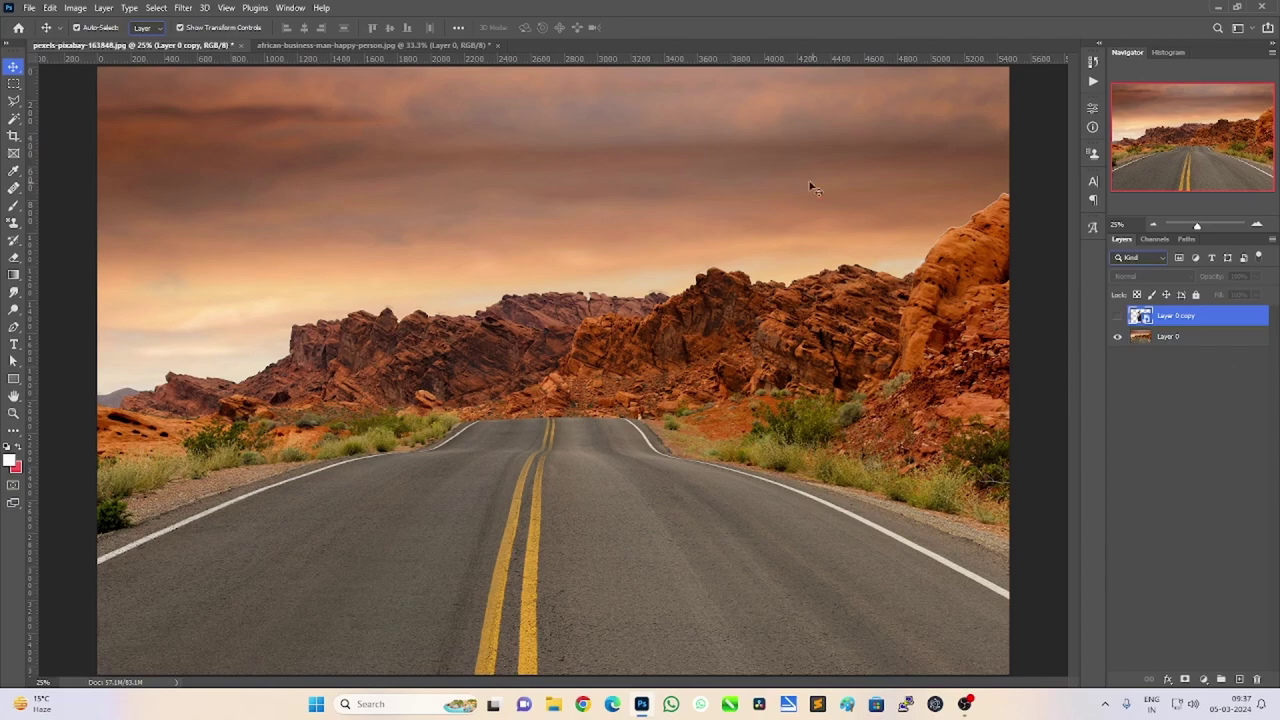
left_click(395, 45)
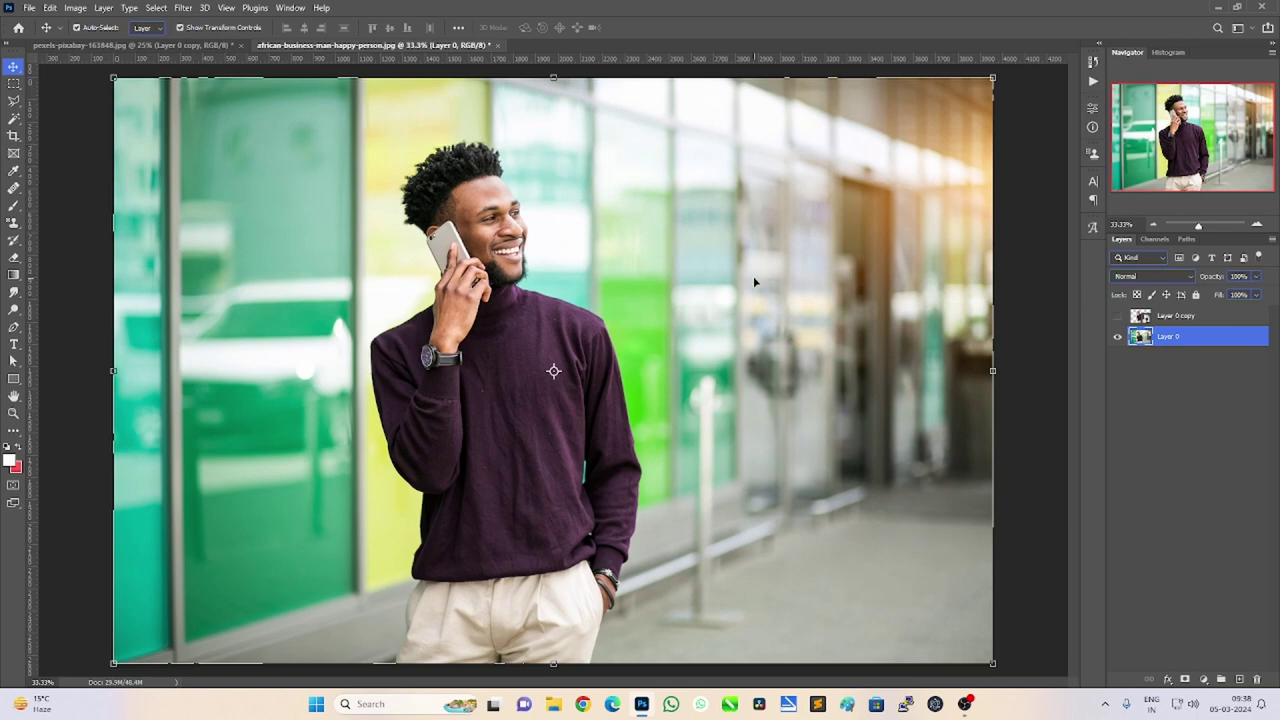
left_click(141, 46)
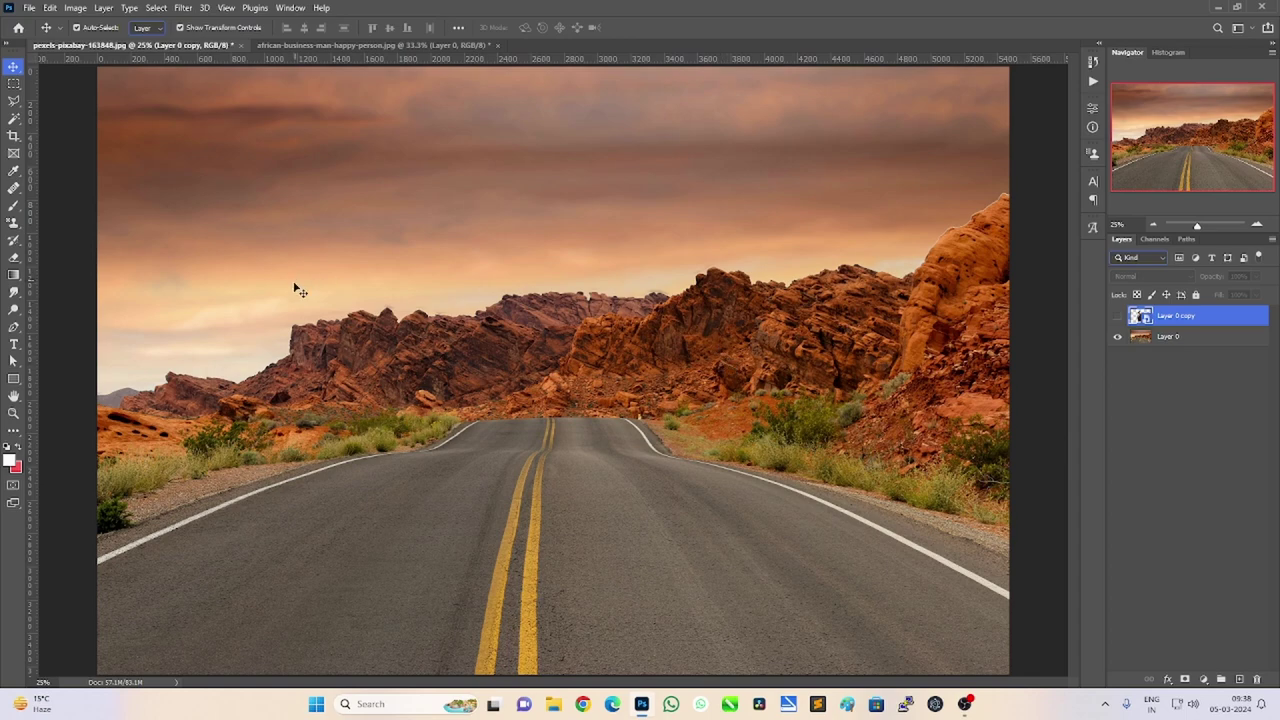
Zoom in on the rocks, fit the image to screen with Ctrl+0, and unhide Layer 0 copy.
scroll(297, 287, "up", 1)
scroll(340, 410, "up", 2)
scroll(340, 410, "up", 1)
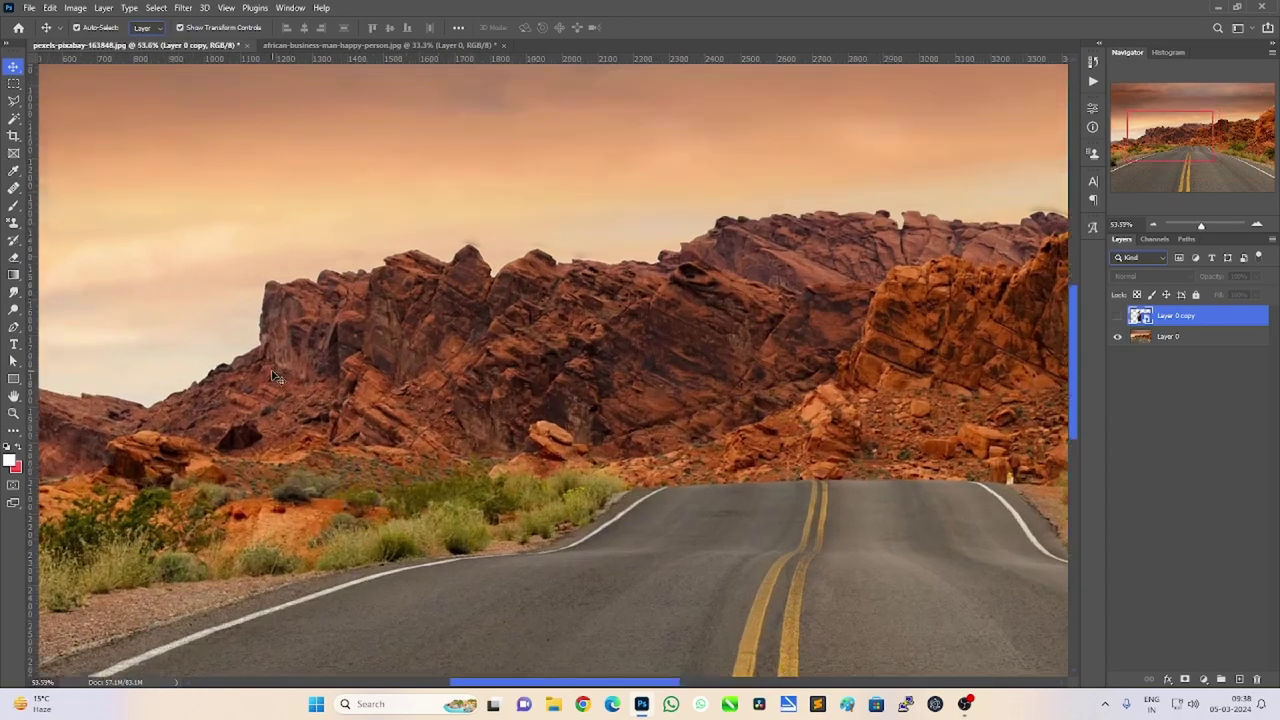
scroll(340, 410, "up", 1)
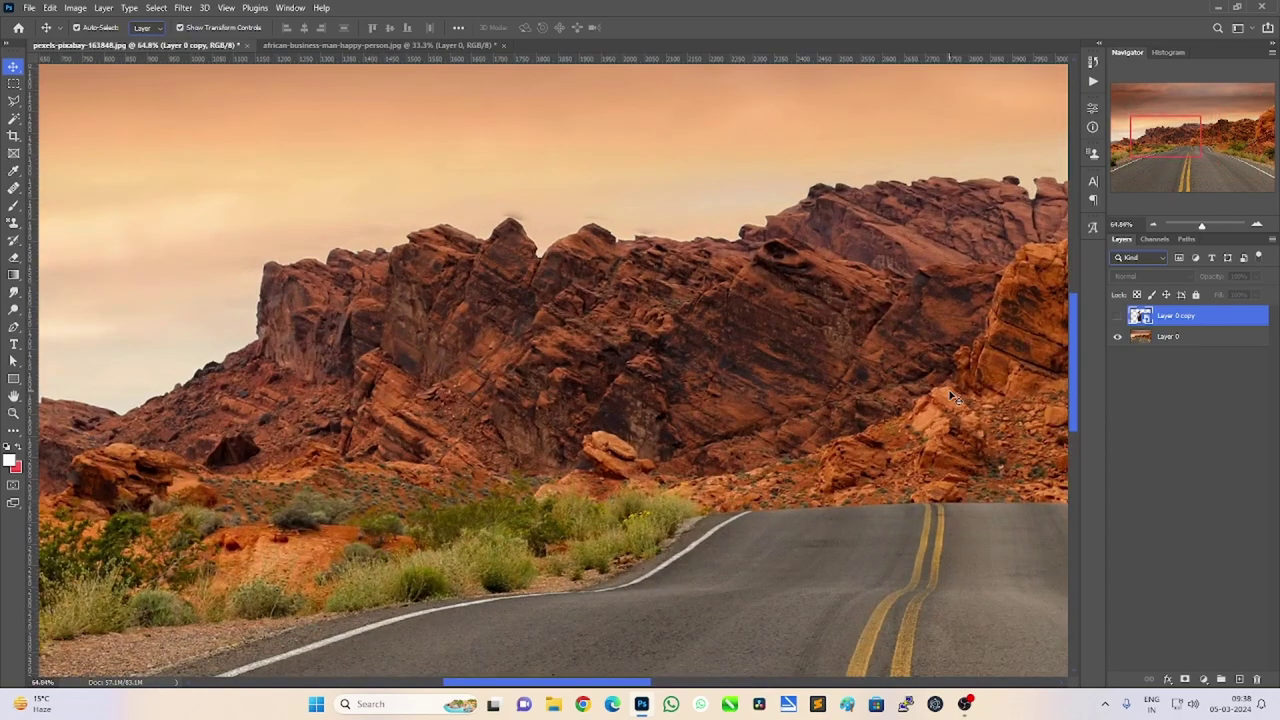
key("ctrl+0")
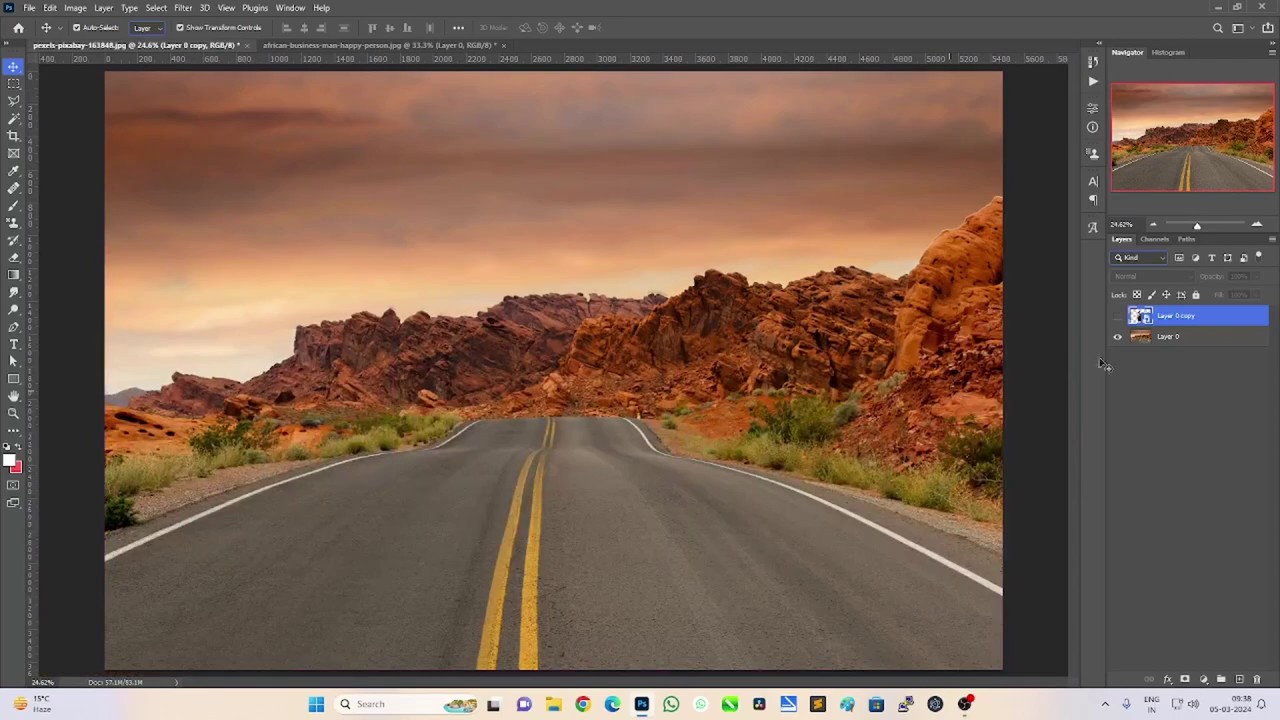
left_click(1117, 317)
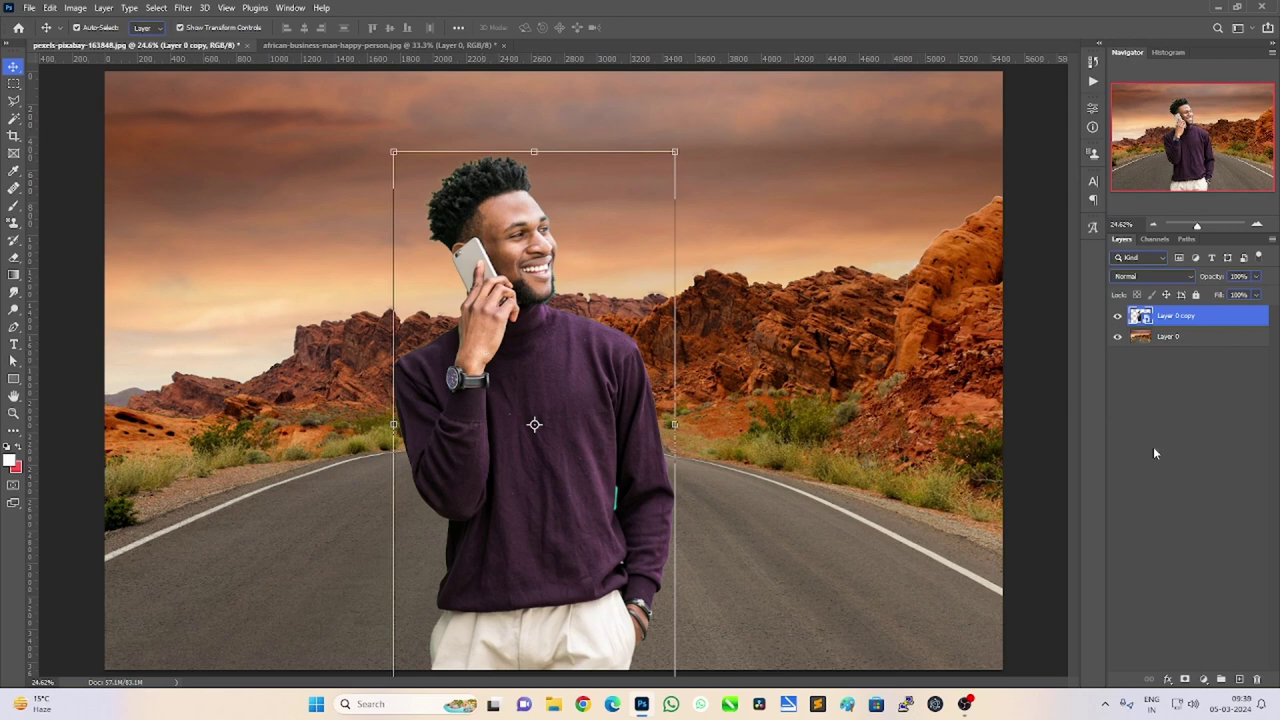
Add a Color Balance adjustment layer and collapse its Properties panel.
left_click(1203, 679)
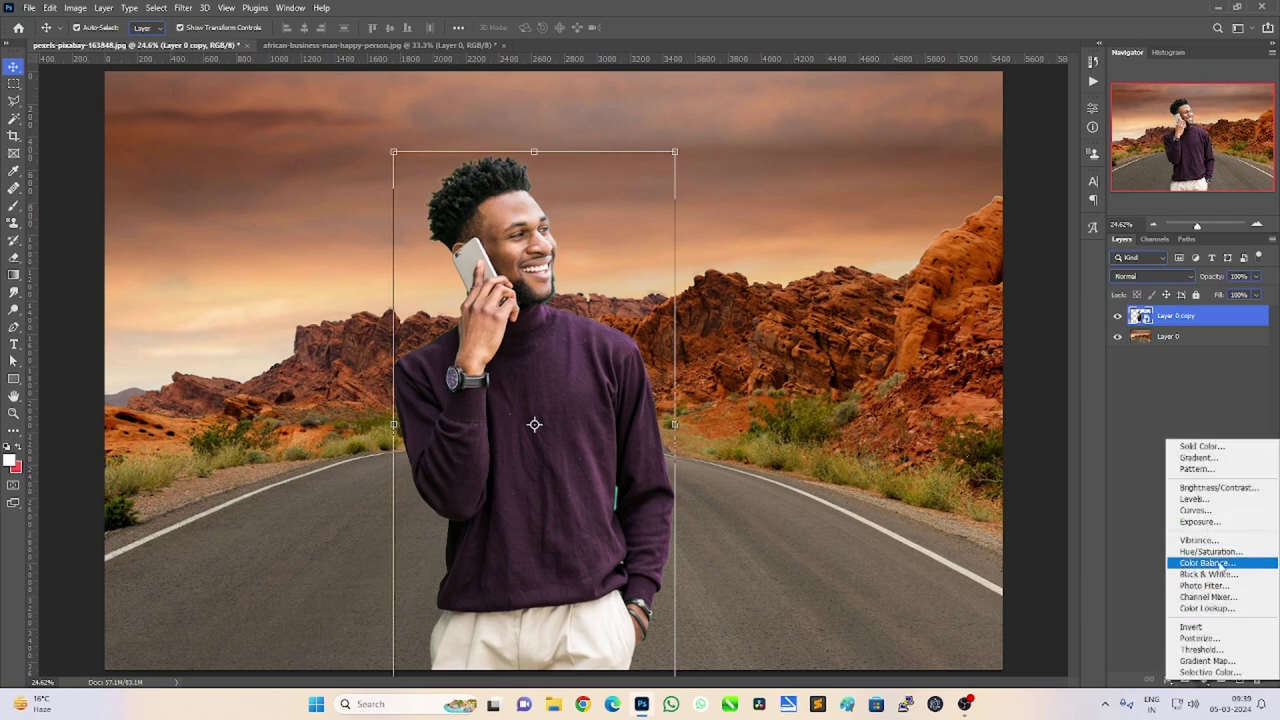
left_click(1207, 563)
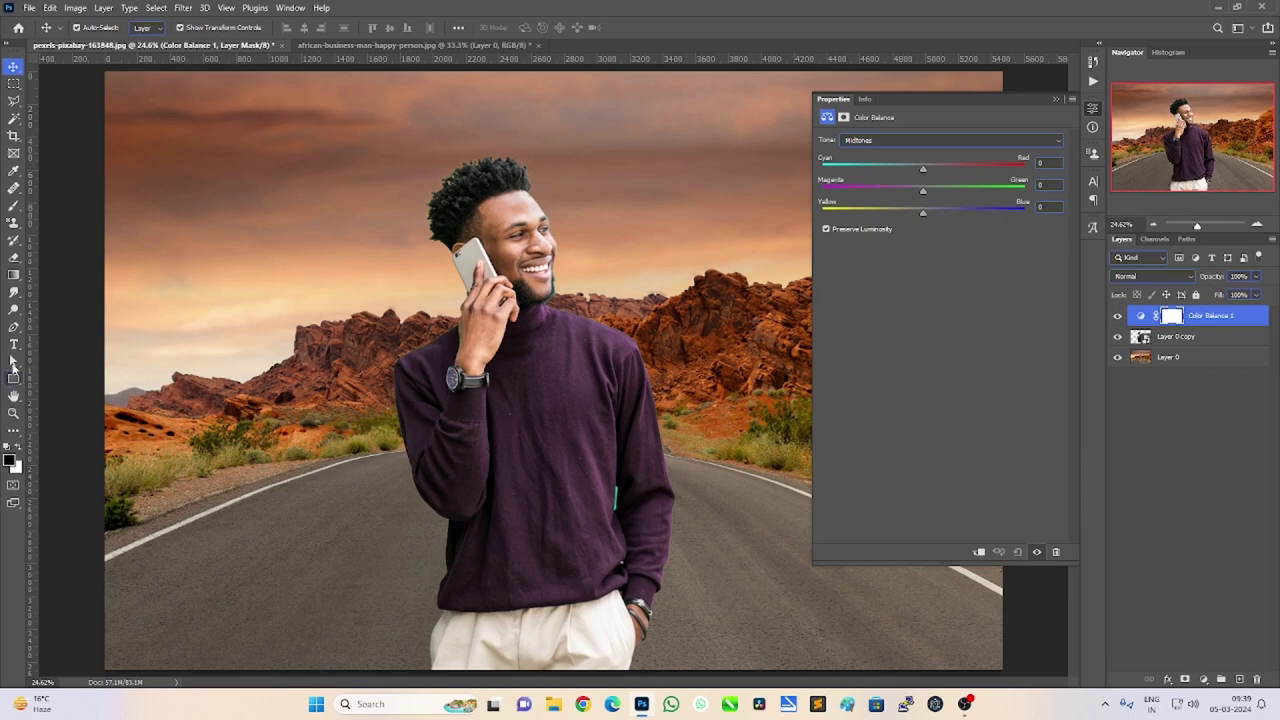
left_click(1055, 99)
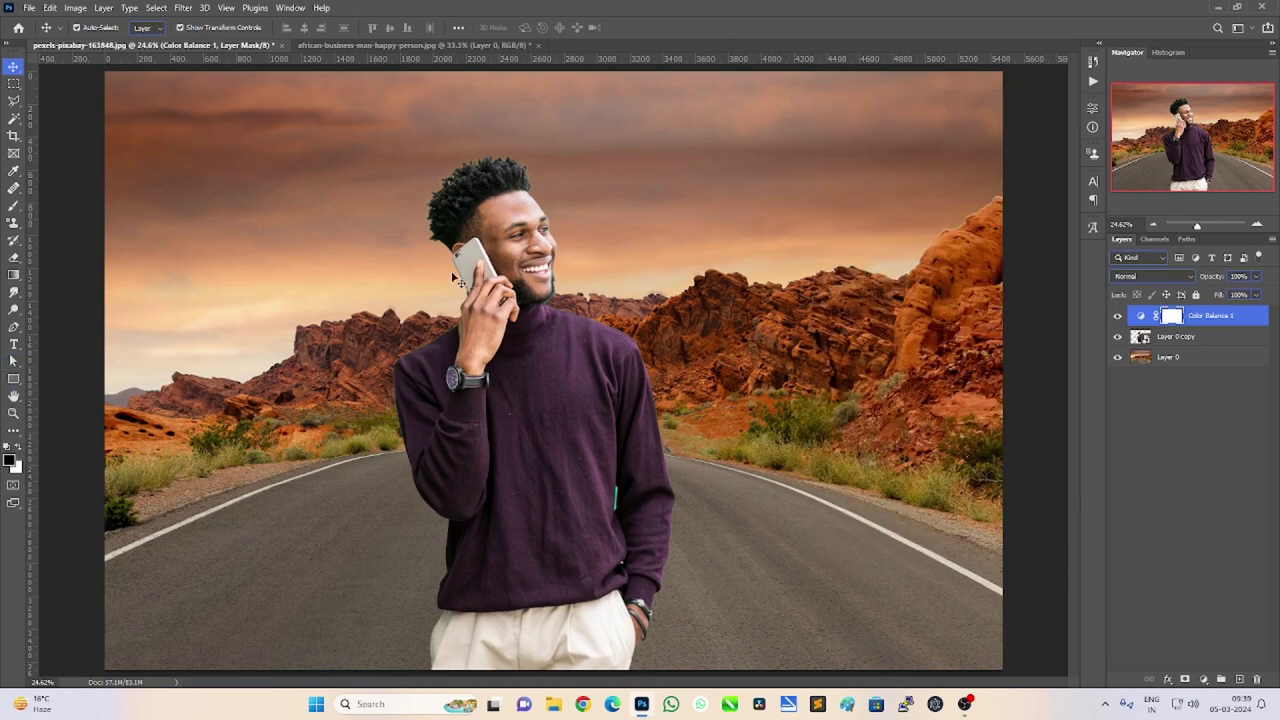
Zoom in on the man's wrist and face, then bring up the original man photo.
left_click(13, 412)
left_click_drag(408, 160, 600, 197)
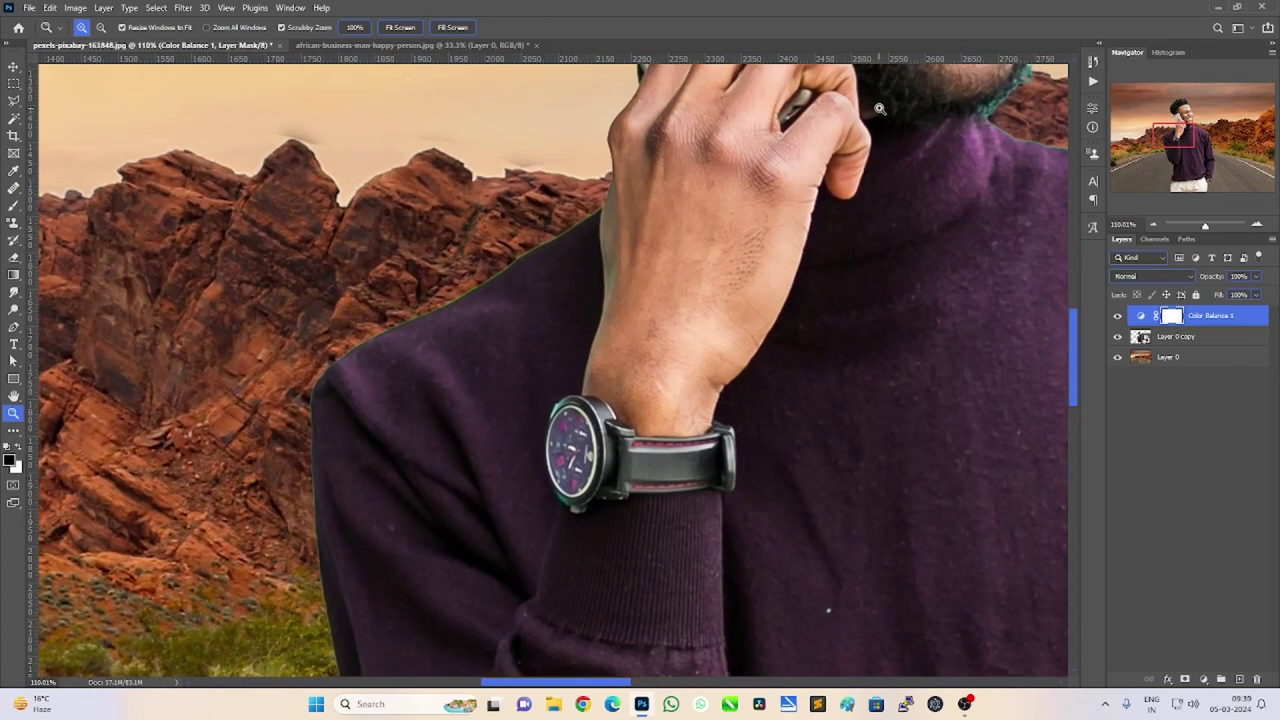
left_click_drag(1074, 357, 1068, 281)
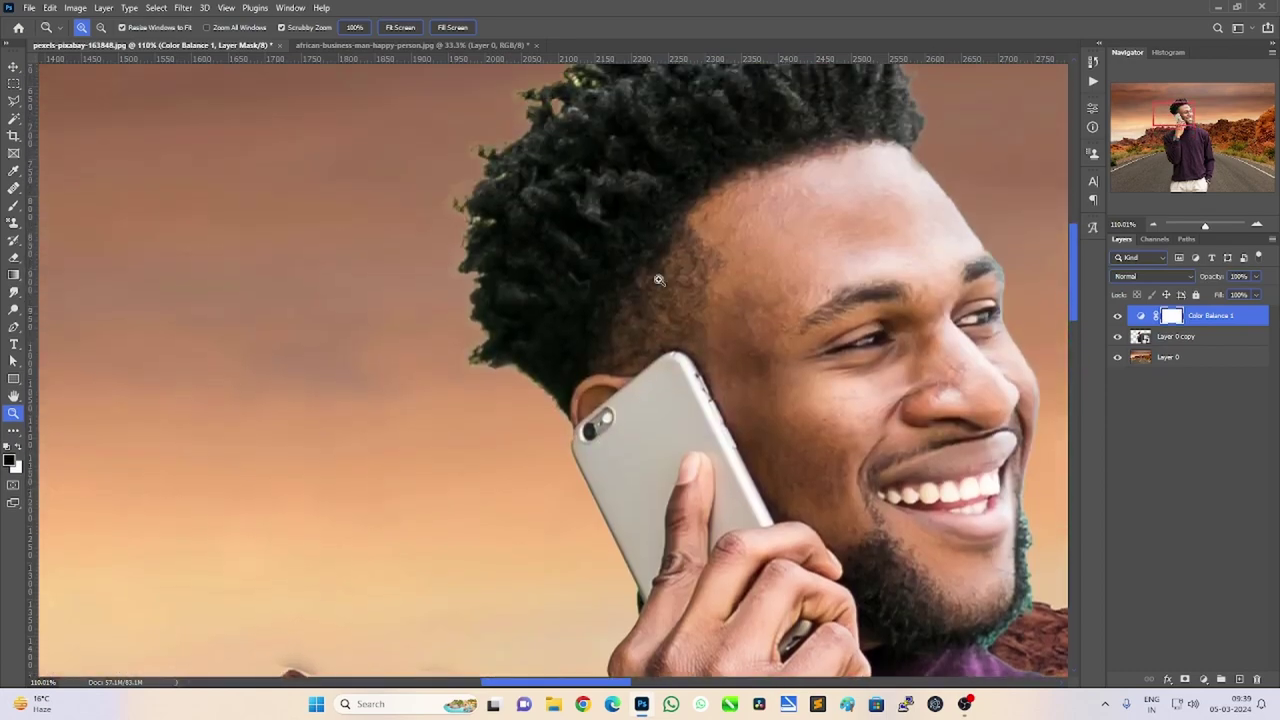
left_click(356, 46)
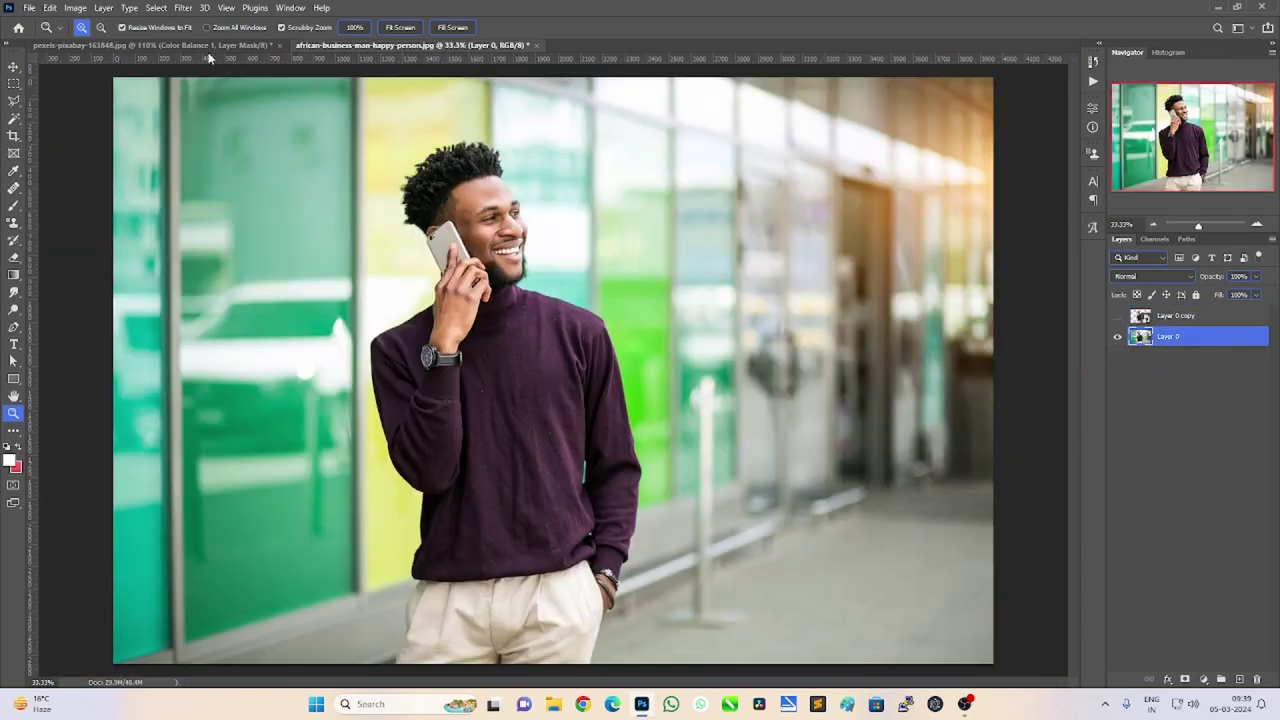
Back in the desert composite, zoom out to the whole image, then in on the man's face.
left_click(150, 46)
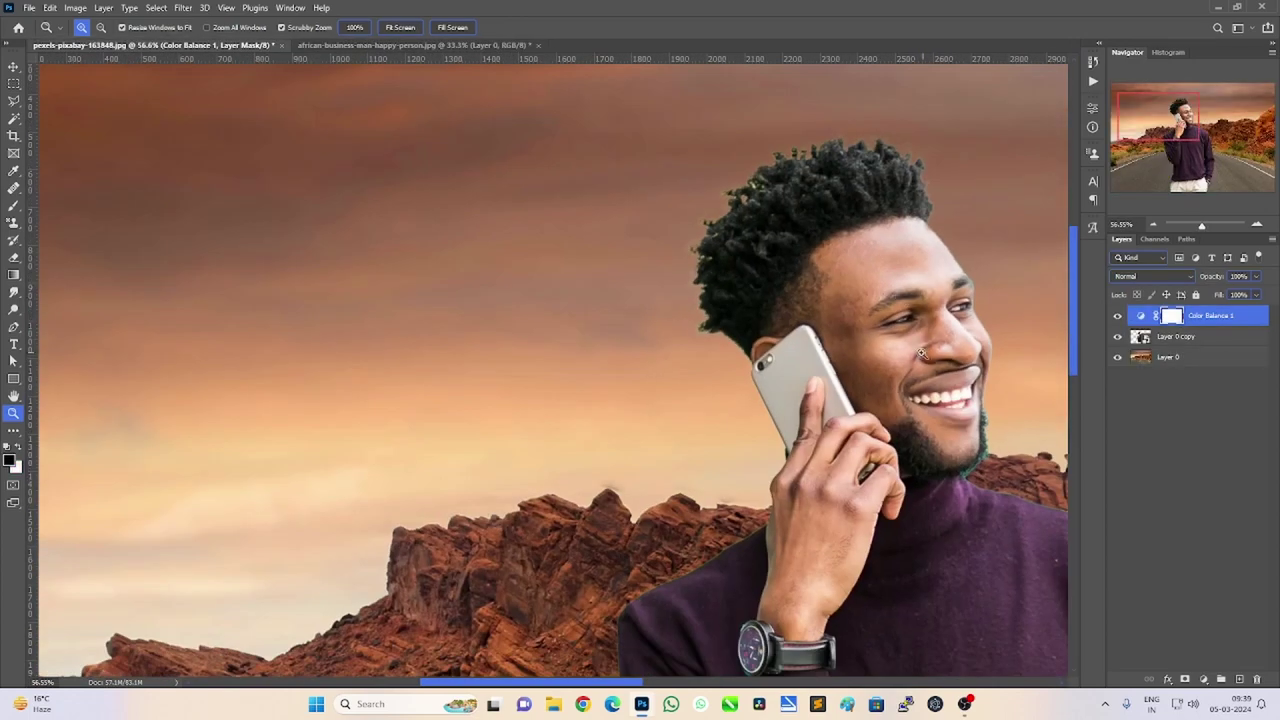
left_click_drag(900, 297, 439, 264)
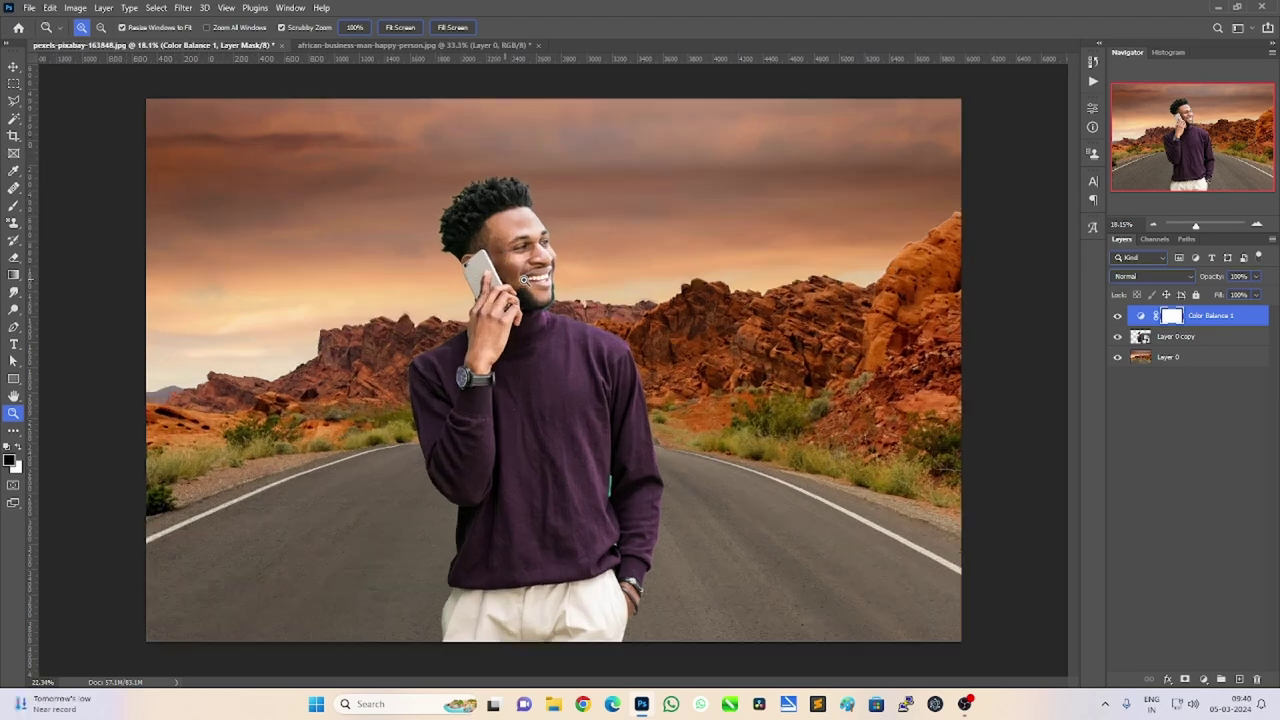
left_click_drag(483, 287, 525, 281)
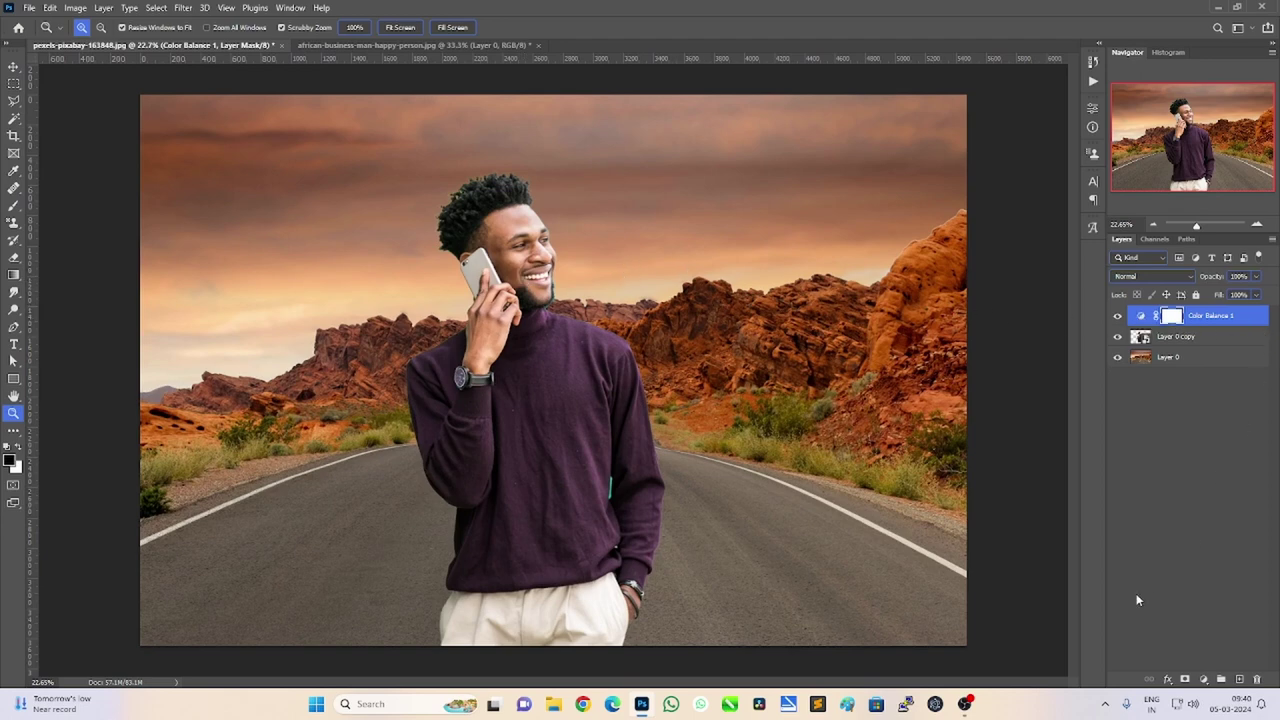
left_click_drag(449, 321, 490, 330)
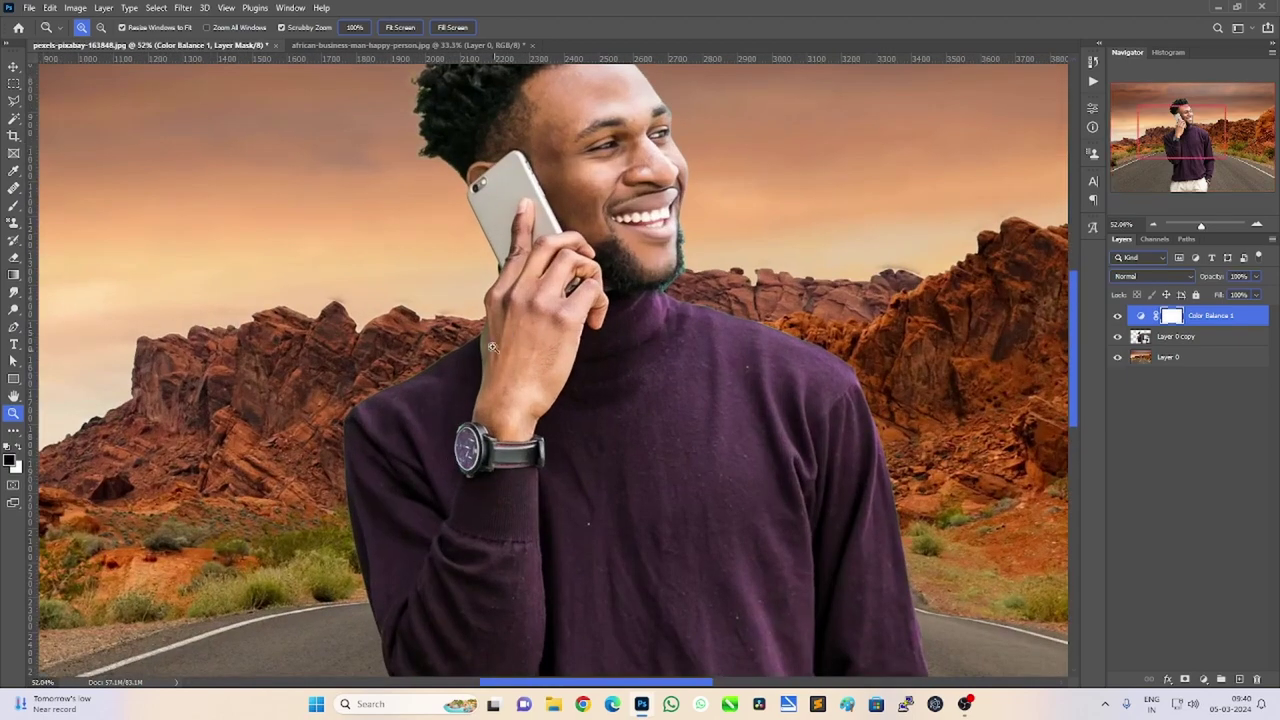
Delete Color Balance 1 and add a Curves 1 adjustment layer above Layer 0 copy.
key("Delete")
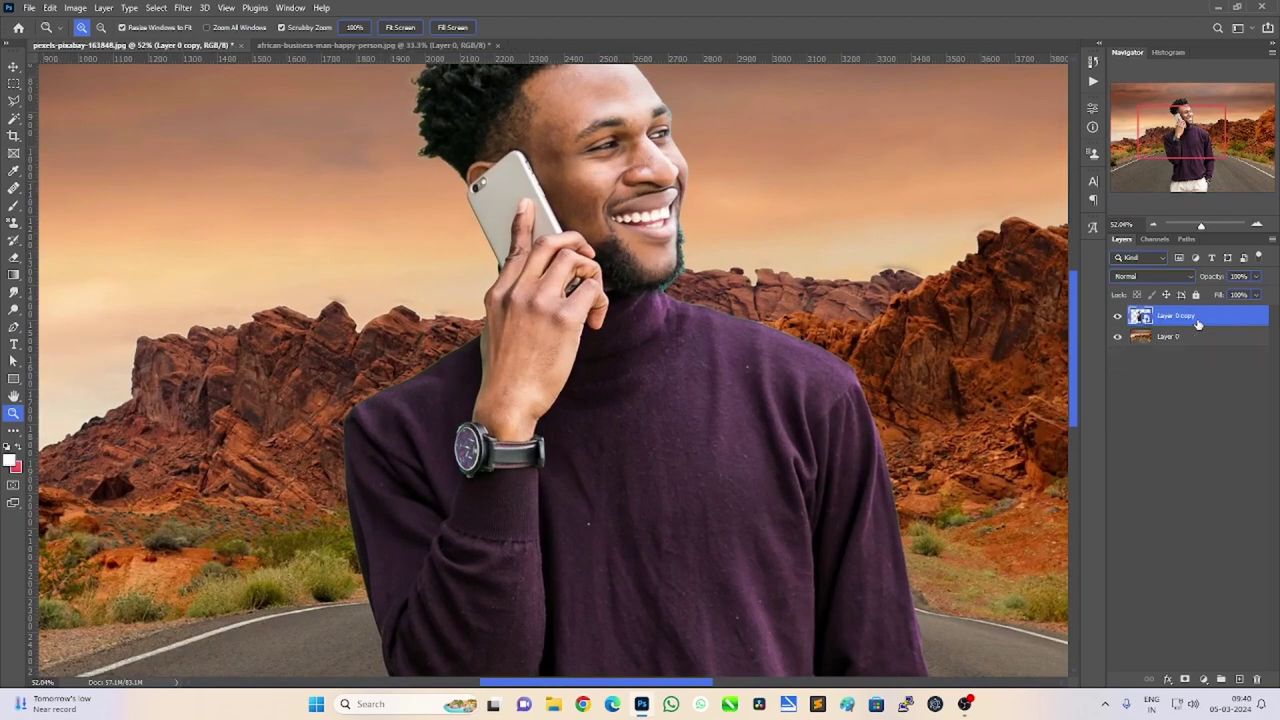
left_click(1203, 679)
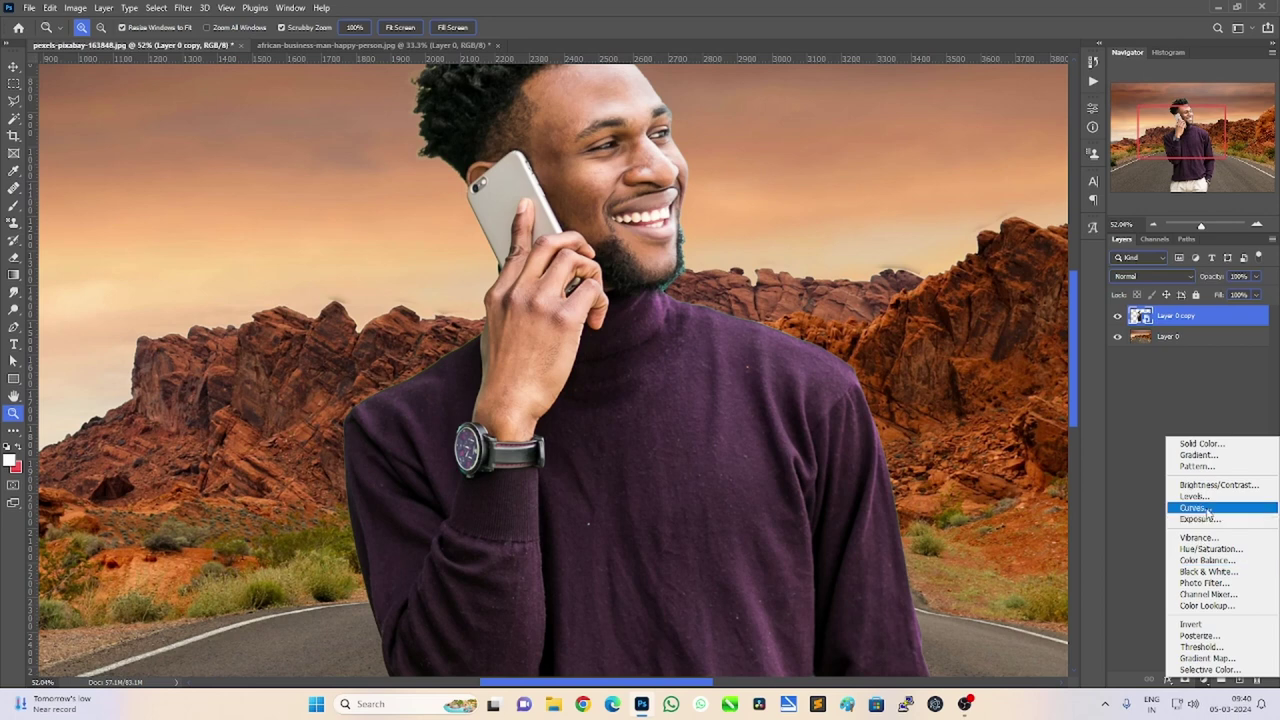
left_click(1207, 514)
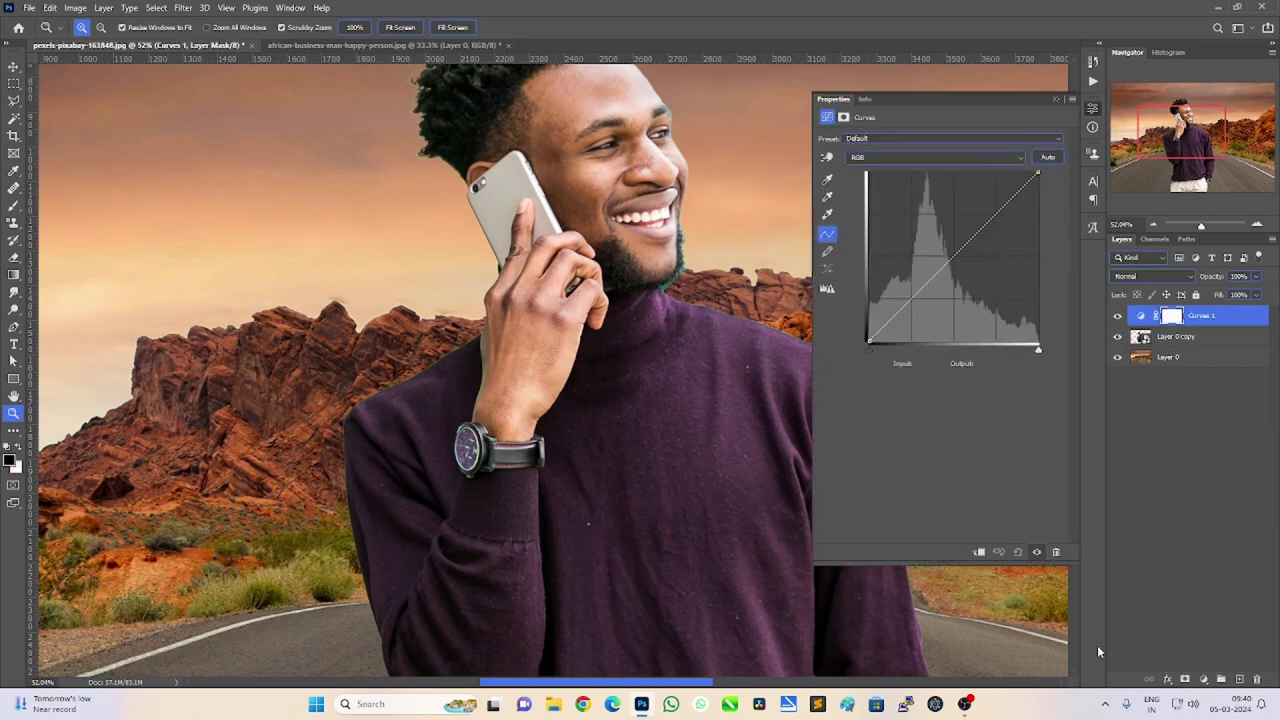
left_click(1055, 102)
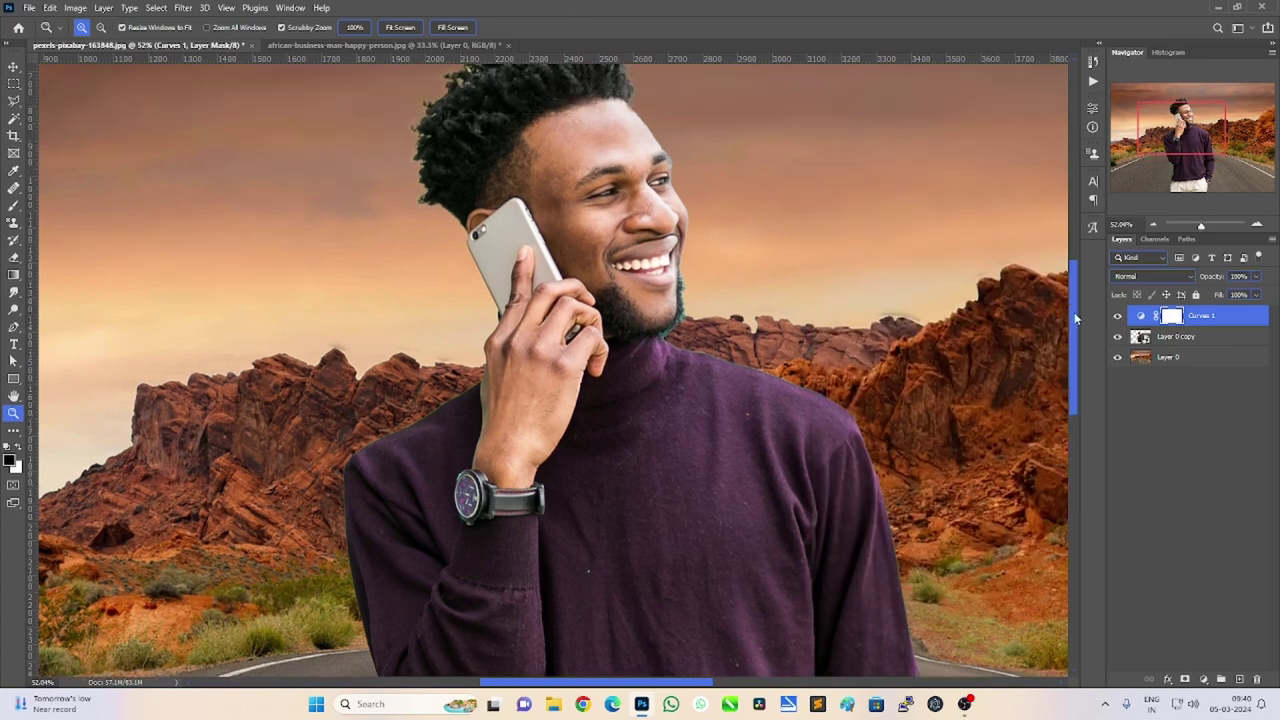
scroll(1075, 311, "up", 2)
double_click(1140, 317)
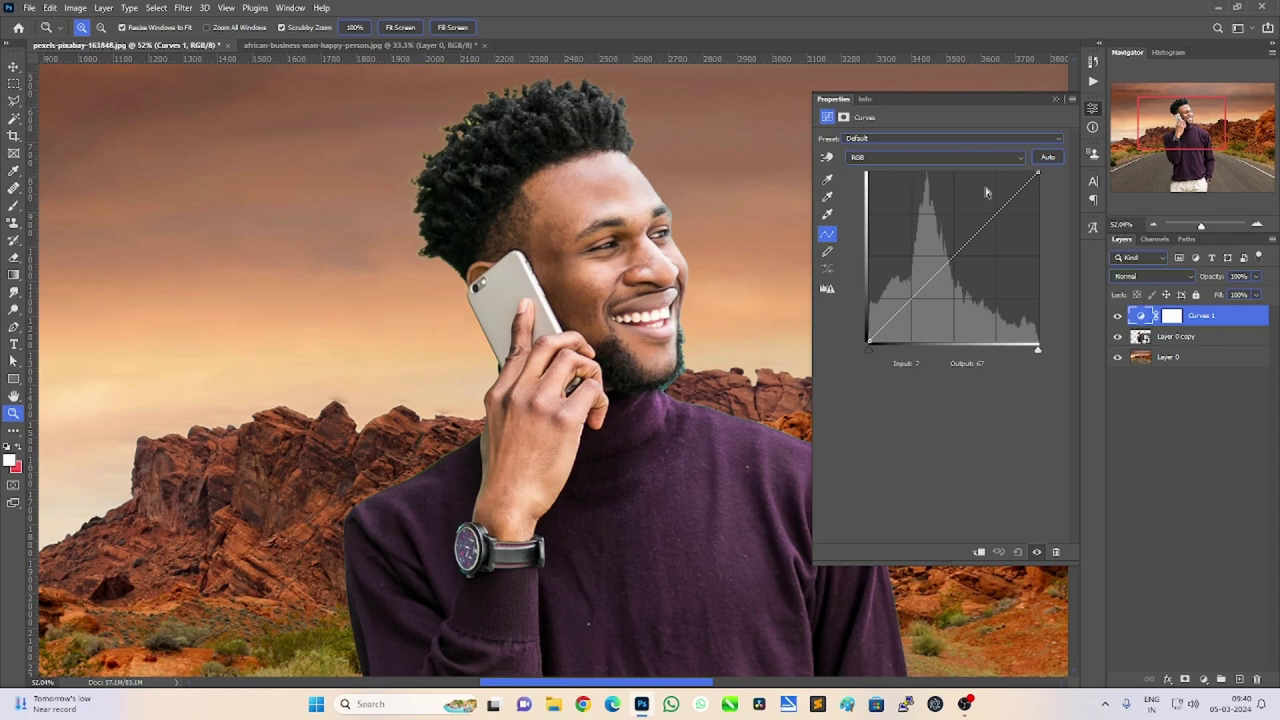
left_click(879, 158)
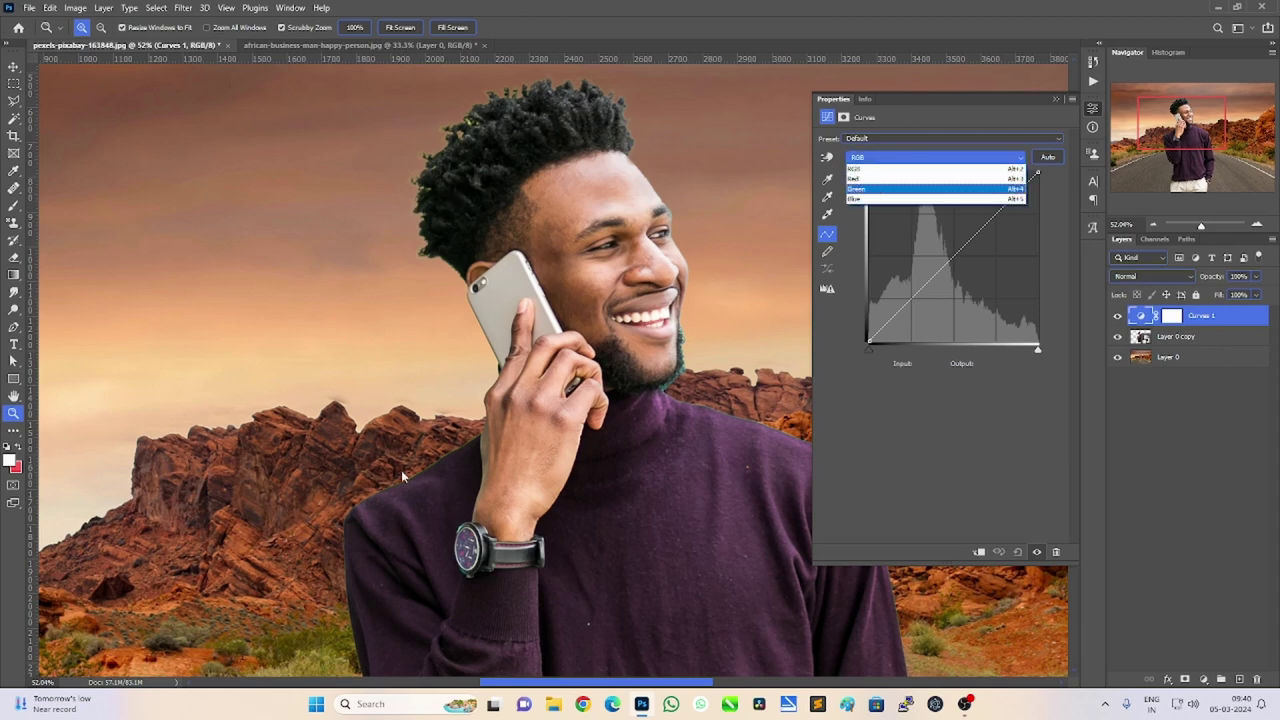
Clip Curves 1 to Layer 0 copy and lower its Green curve, midpoint 153 to 139.
left_click(905, 188)
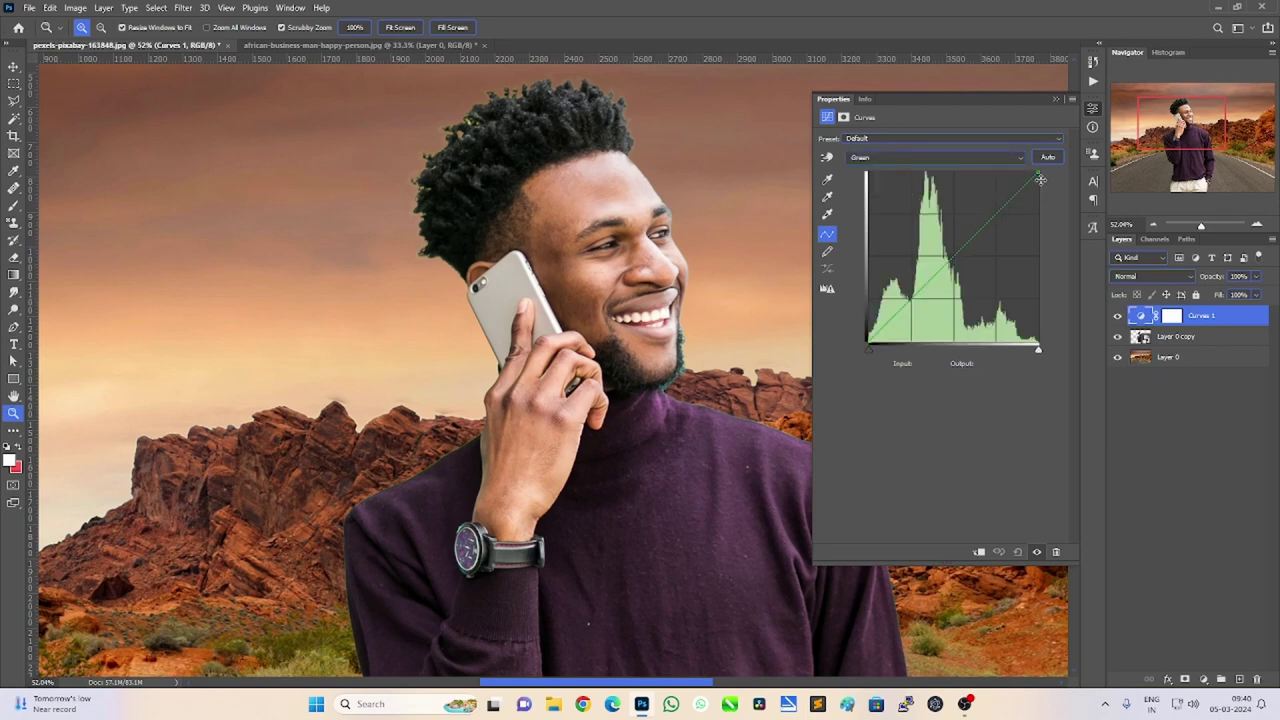
mouse_move(1039, 172)
left_mouse_down()
mouse_move(1059, 228)
mouse_move(1059, 213)
left_mouse_up()
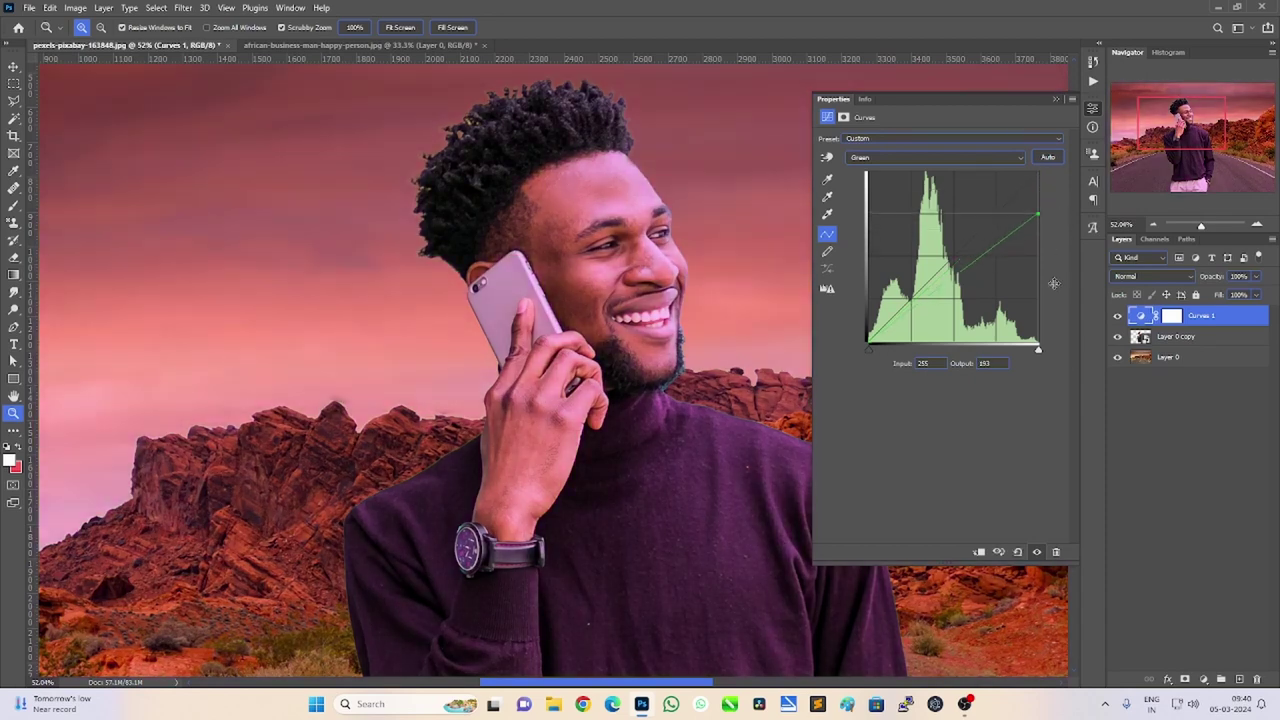
left_click(979, 552)
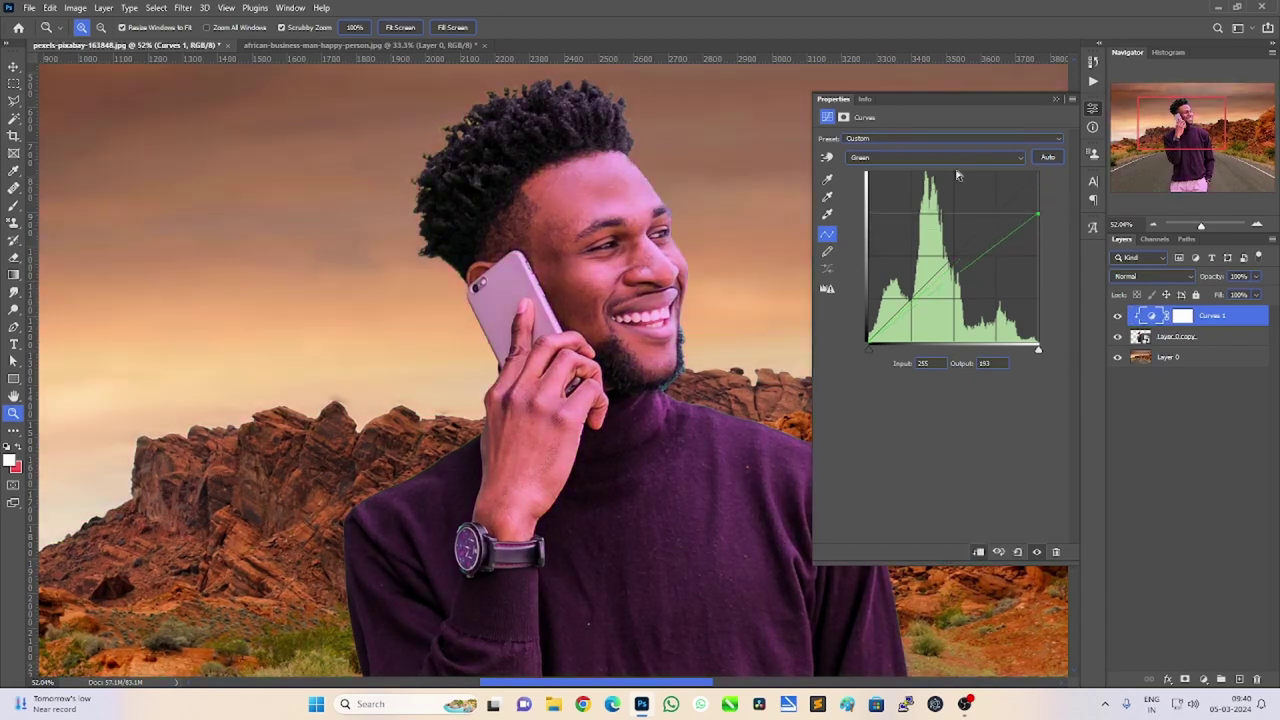
mouse_move(1033, 211)
left_mouse_down()
mouse_move(1080, 183)
mouse_move(1087, 193)
left_mouse_up()
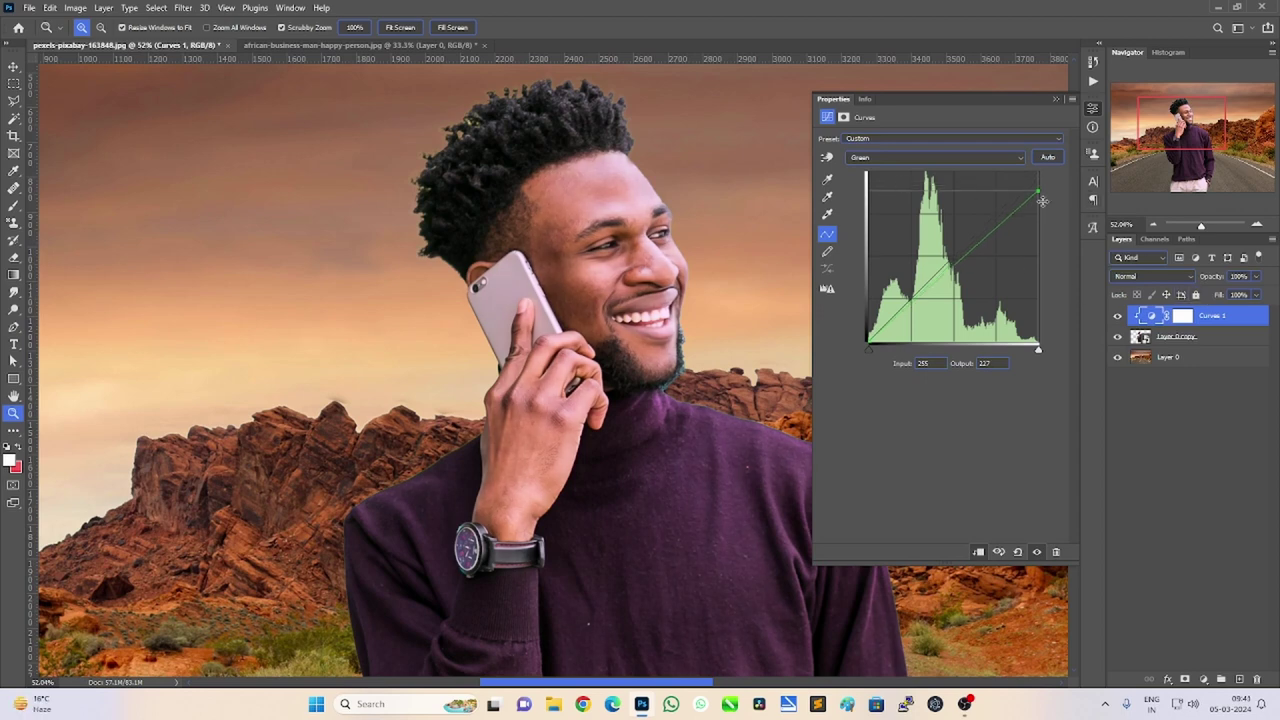
left_click_drag(1042, 191, 1060, 177)
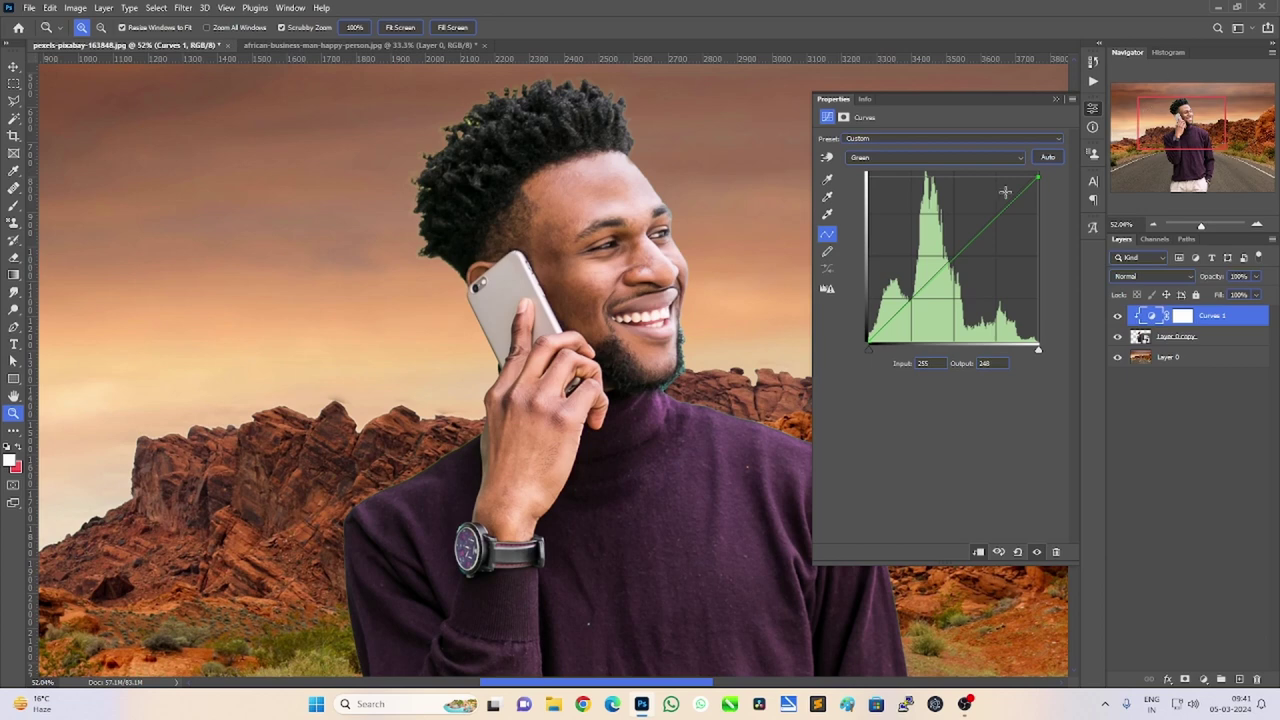
left_click_drag(957, 247, 970, 249)
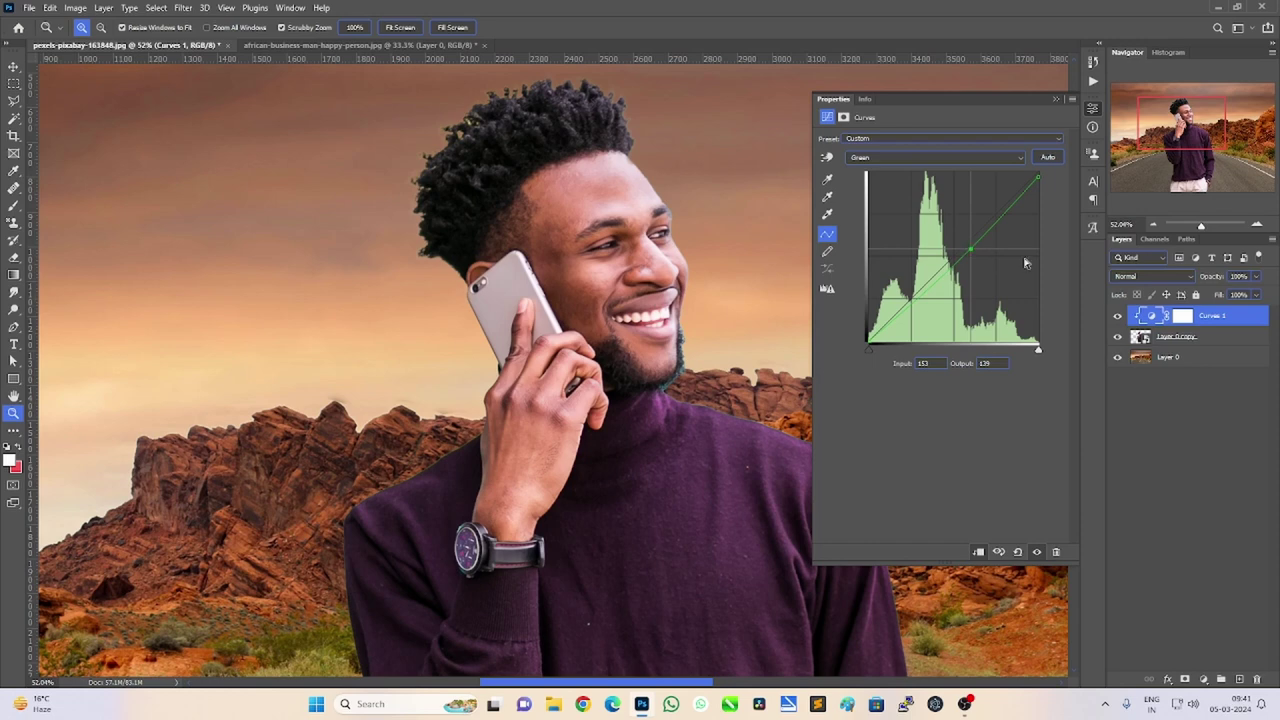
Toggle the Curves 1 visibility to compare the man with and without it.
left_click(1119, 315)
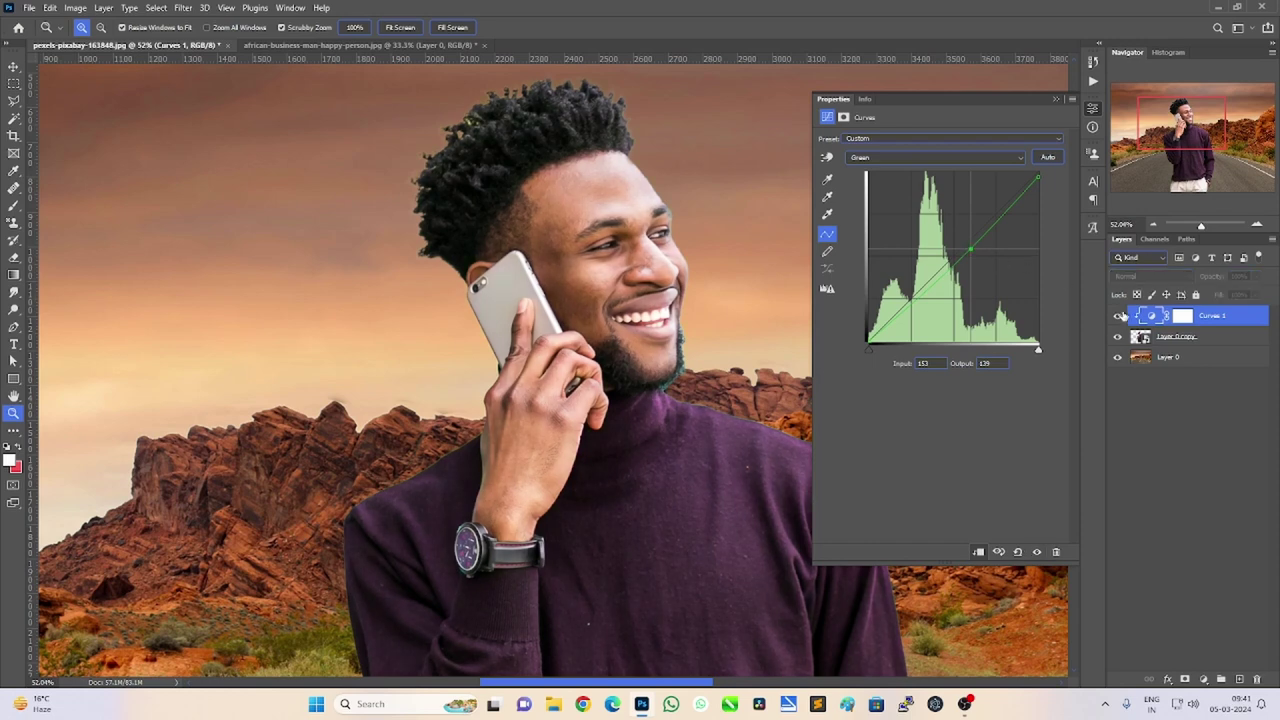
left_click(1119, 315)
left_click(1119, 315)
left_click(1119, 315)
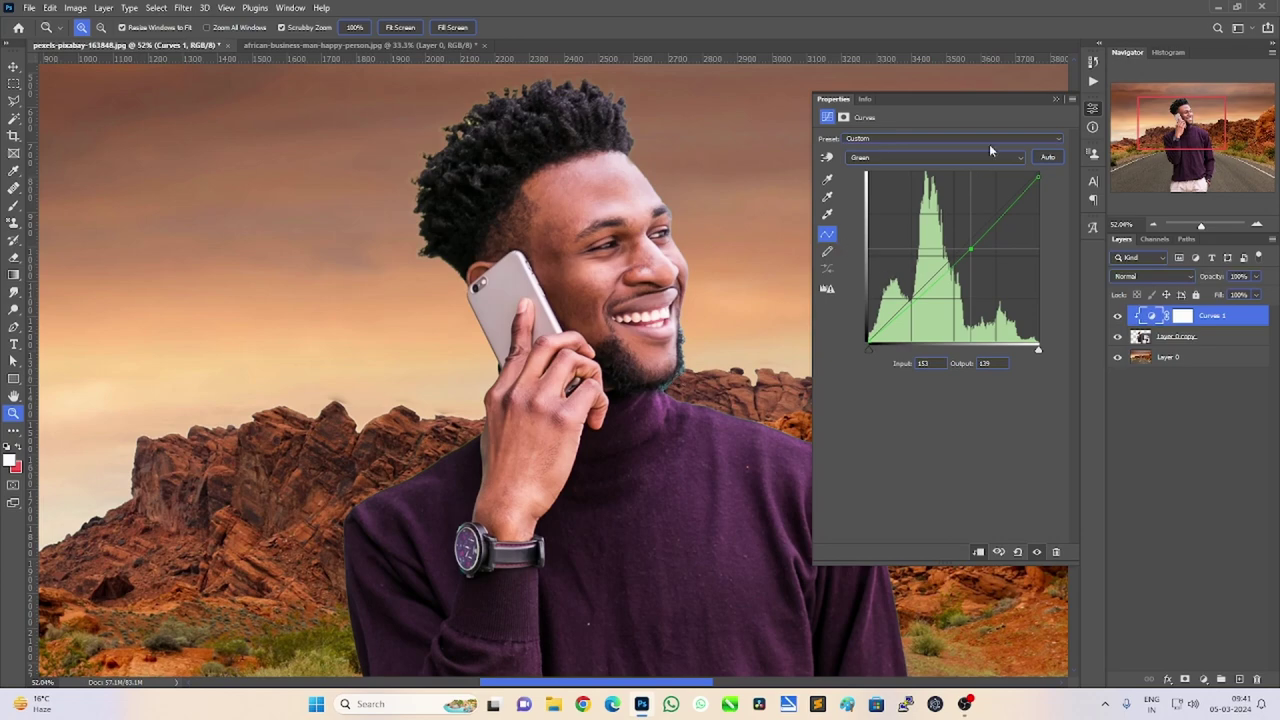
Zoom on the hair, add Layer 1 below Curves 1, and choose the Clone Stamp tool.
left_click(1055, 99)
left_click_drag(485, 75, 541, 125)
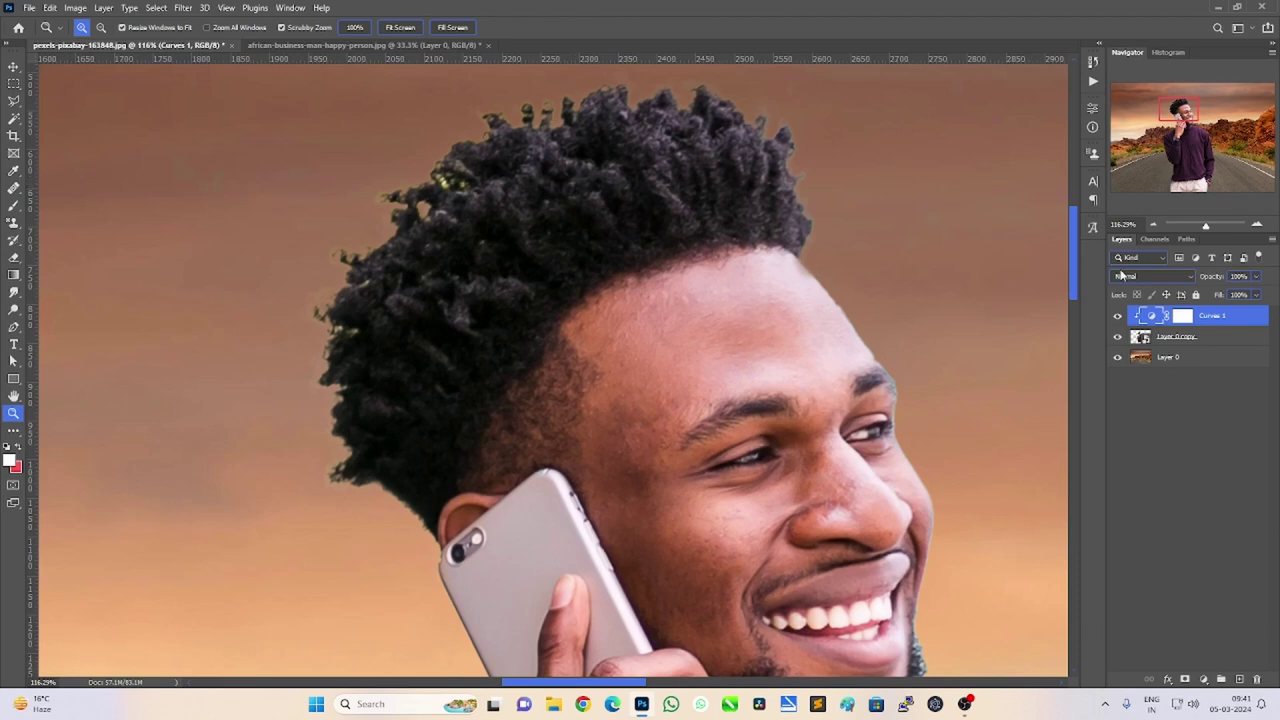
left_click(1239, 679)
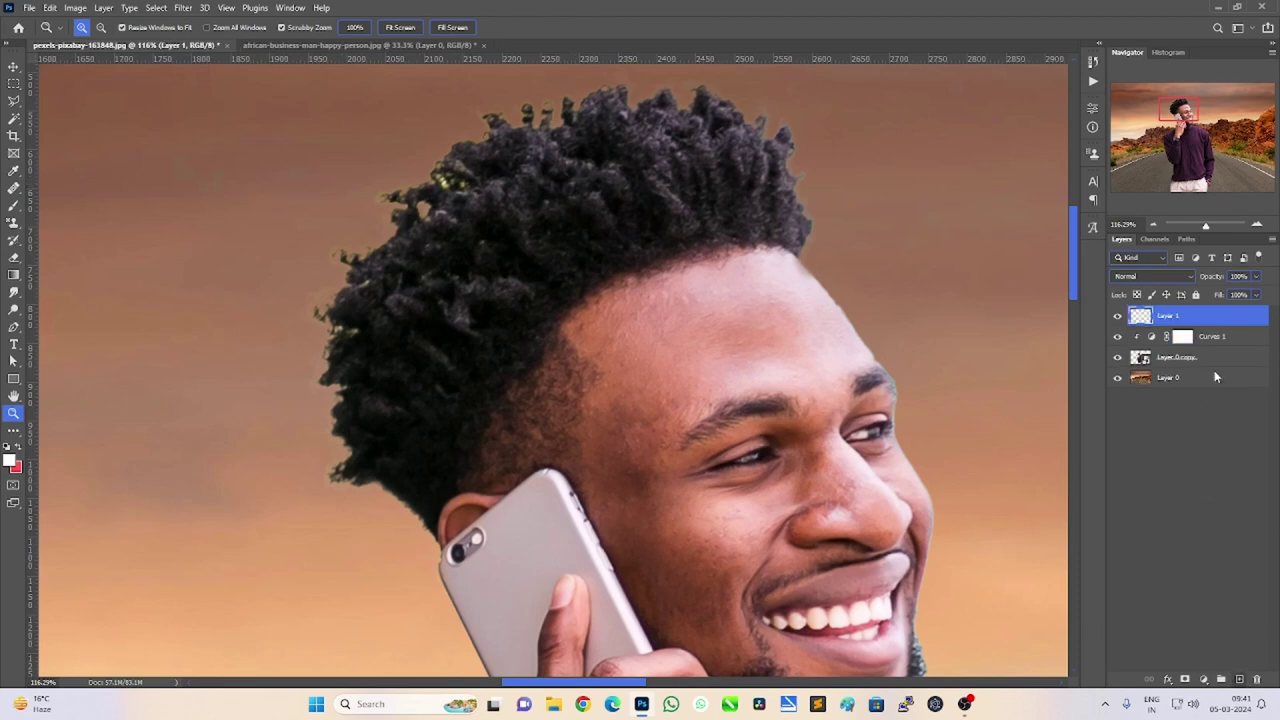
left_click_drag(1214, 316, 1214, 350)
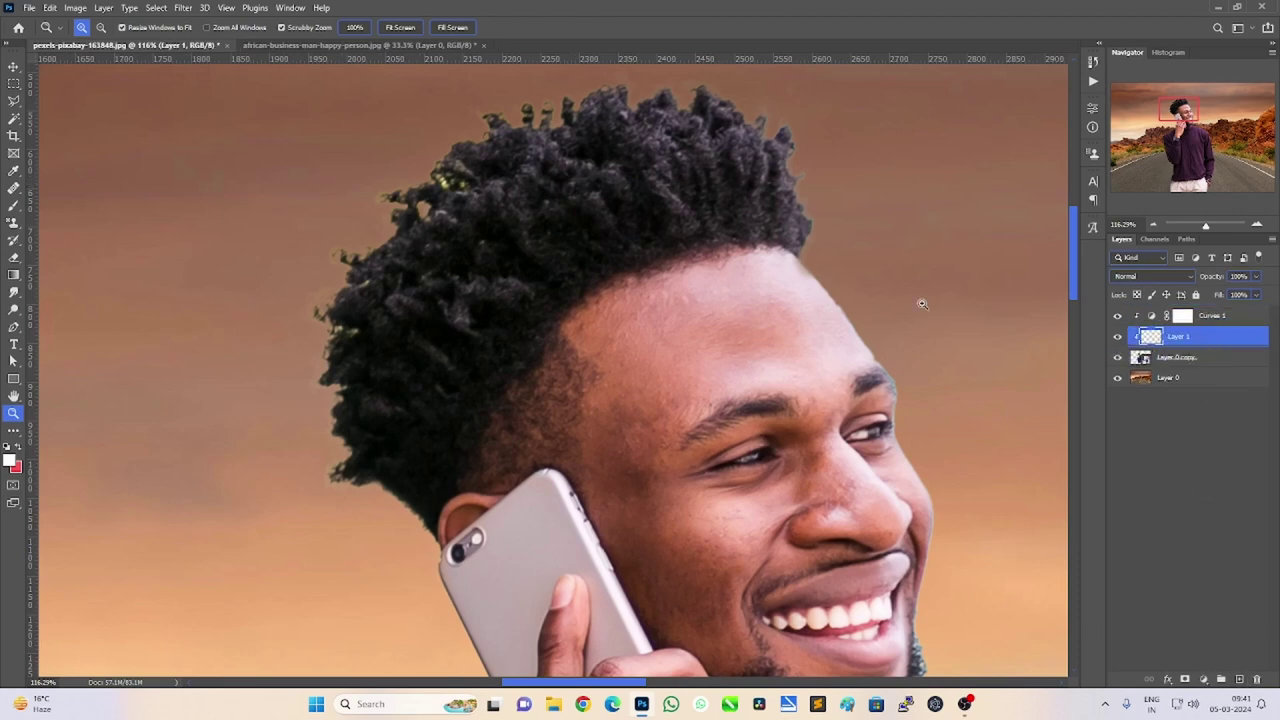
left_click(14, 206)
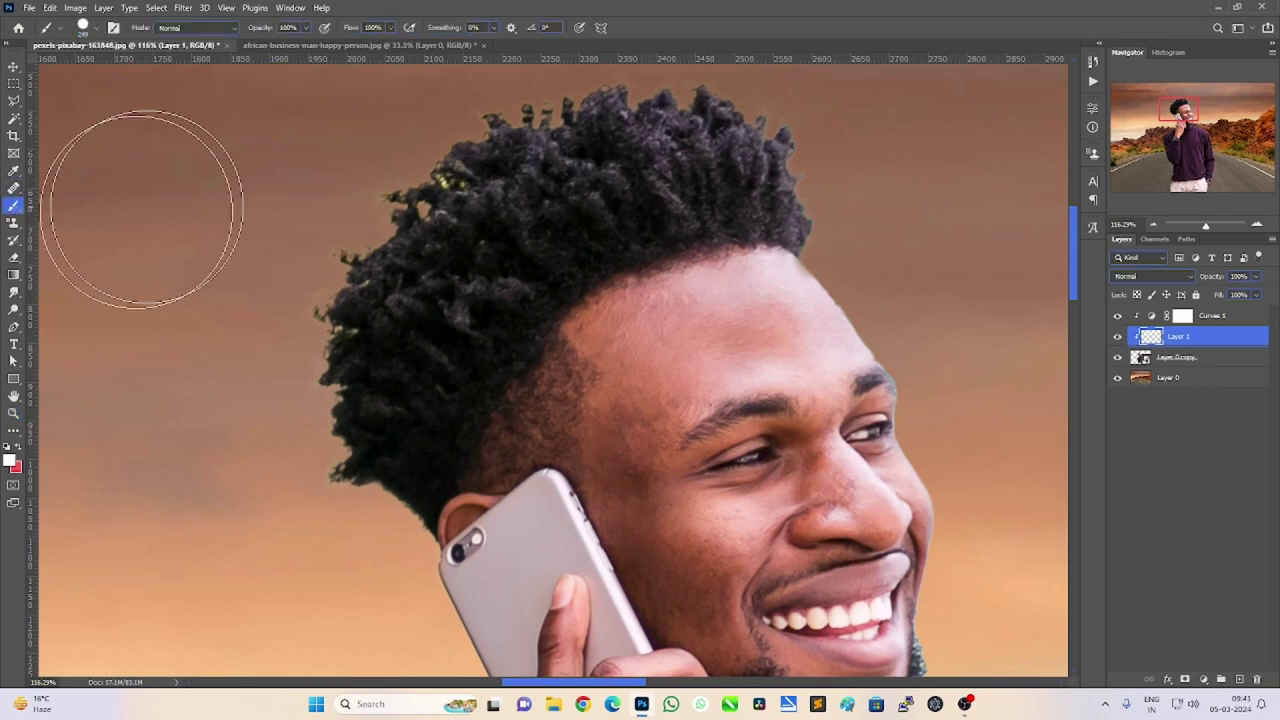
left_click(12, 224)
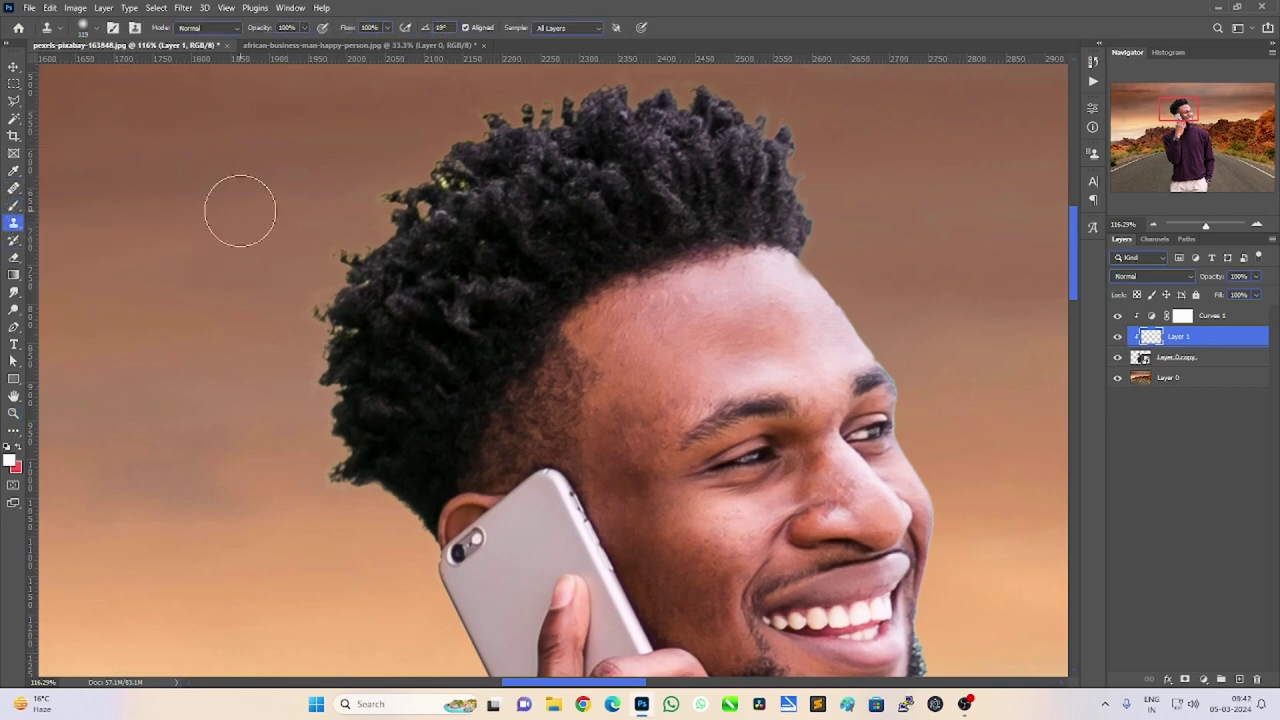
Clone sampled texture over the top, left and top-right hair edges against the sky.
left_click(618, 142, "alt")
mouse_move(620, 126)
left_mouse_down()
mouse_move(608, 103)
mouse_move(529, 109)
mouse_move(498, 142)
mouse_move(491, 134)
mouse_move(449, 194)
mouse_move(377, 229)
mouse_move(426, 251)
mouse_move(346, 274)
mouse_move(351, 457)
mouse_move(380, 500)
left_mouse_up()
left_click(512, 198, "alt")
left_click(423, 297, "alt")
left_click(391, 354, "alt")
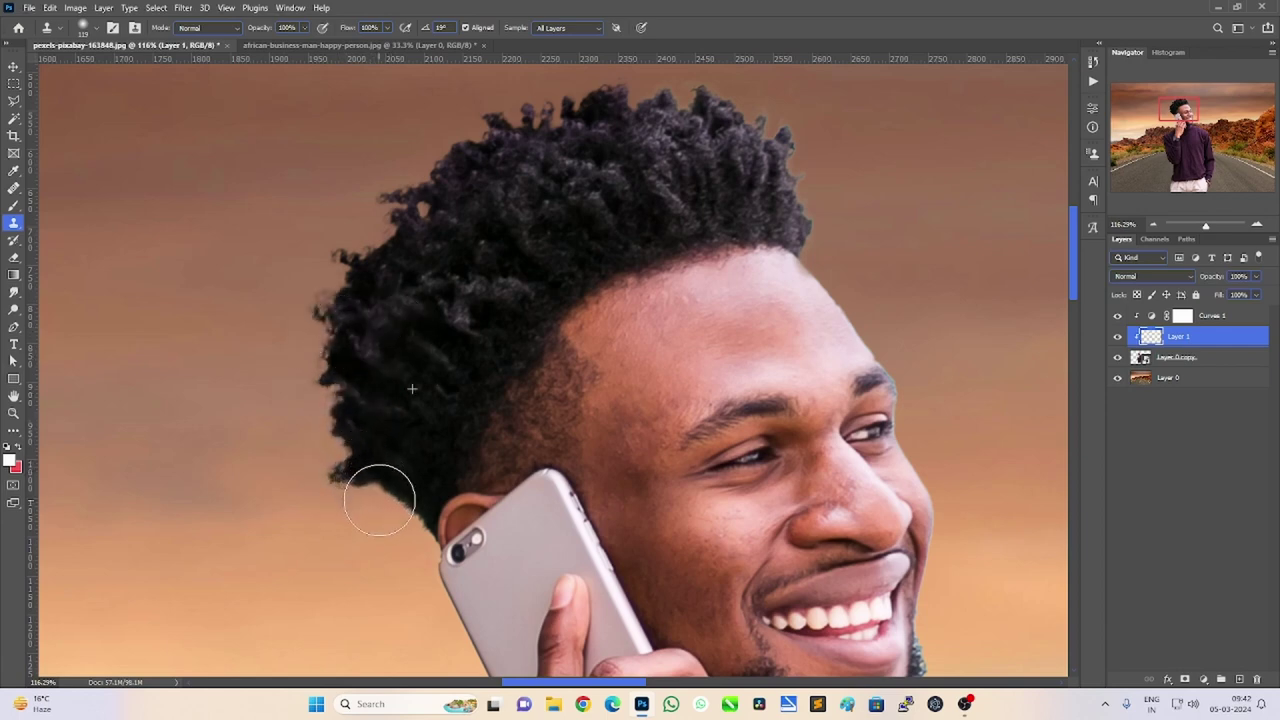
left_click(631, 131, "alt")
mouse_move(640, 125)
left_mouse_down()
mouse_move(657, 111)
mouse_move(731, 114)
mouse_move(768, 151)
mouse_move(795, 235)
left_mouse_up()
left_click(731, 140, "alt")
left_click(766, 183, "alt")
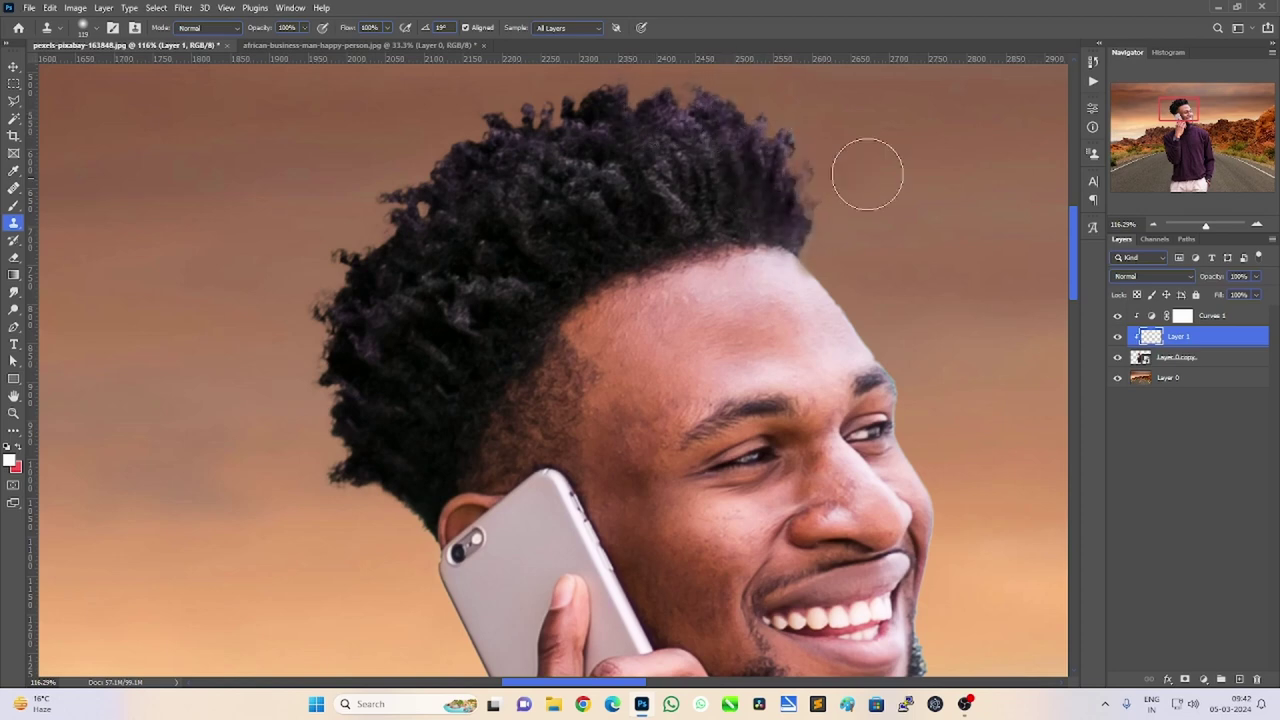
With a smaller brush, clone along the beard edge, undoing the unwanted strokes.
mouse_move(814, 294)
left_mouse_down()
mouse_move(551, 131)
mouse_move(551, 240)
mouse_move(577, 148)
mouse_move(555, 0)
left_mouse_up()
left_click_drag(632, 300, 650, 333)
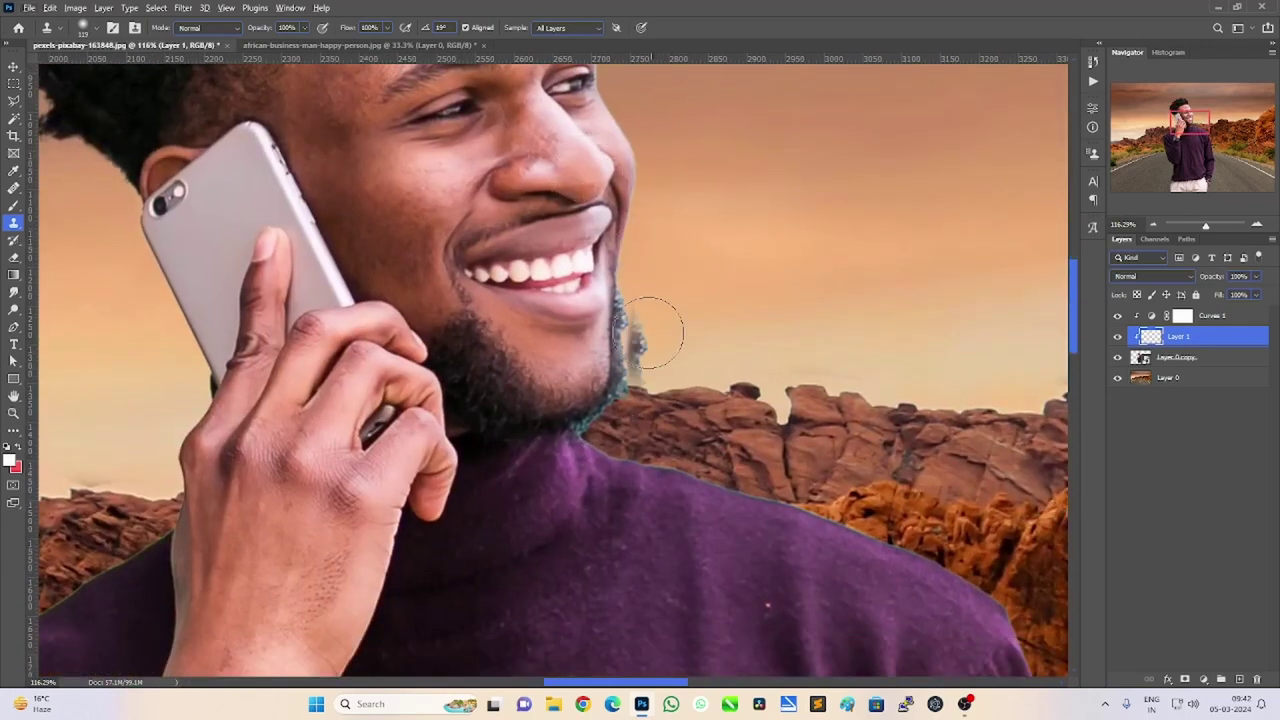
key("ctrl+z")
left_click_drag(500, 223, 600, 330)
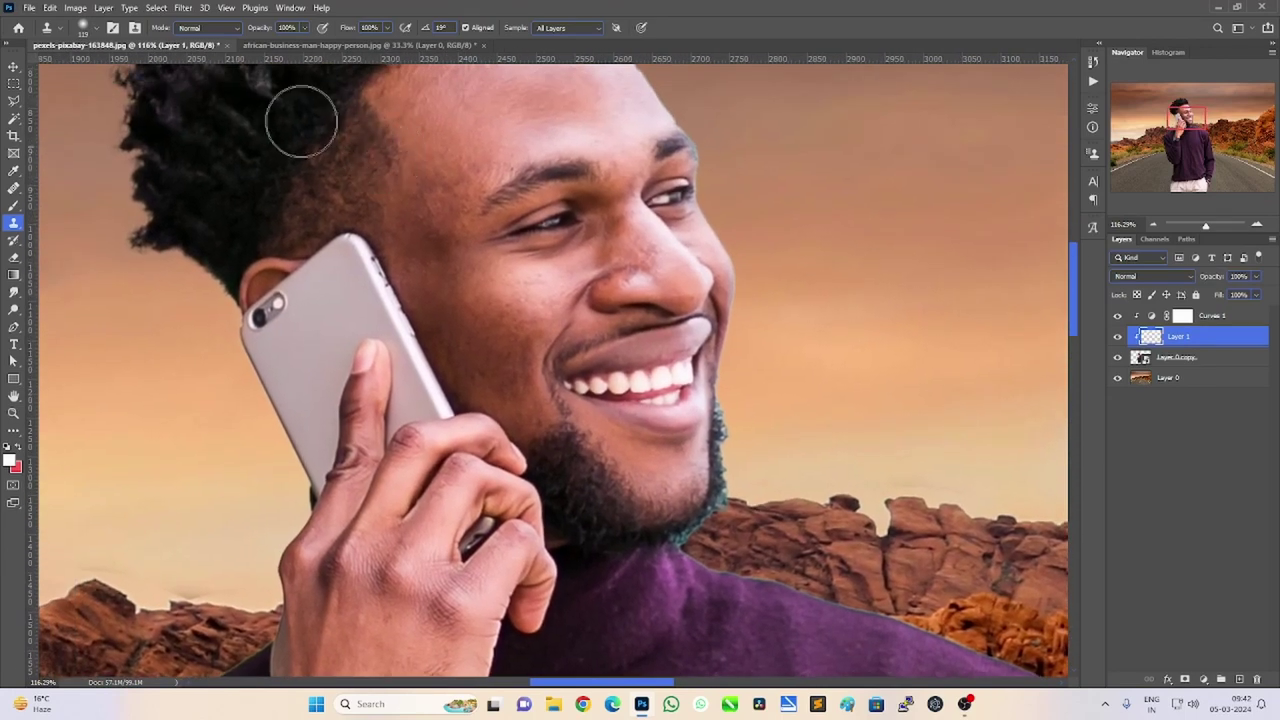
right_click(695, 432, "alt")
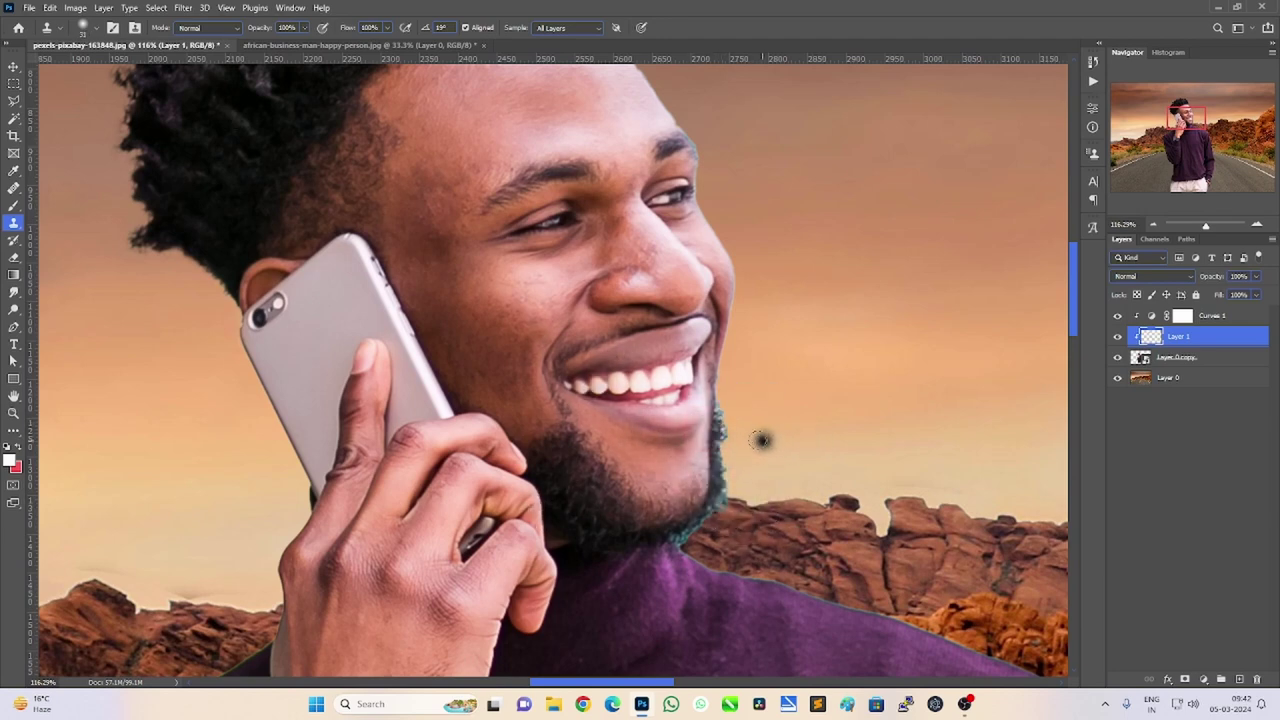
right_click(761, 440, "alt")
left_click(717, 390)
left_click_drag(717, 390, 725, 437)
key("ctrl+z")
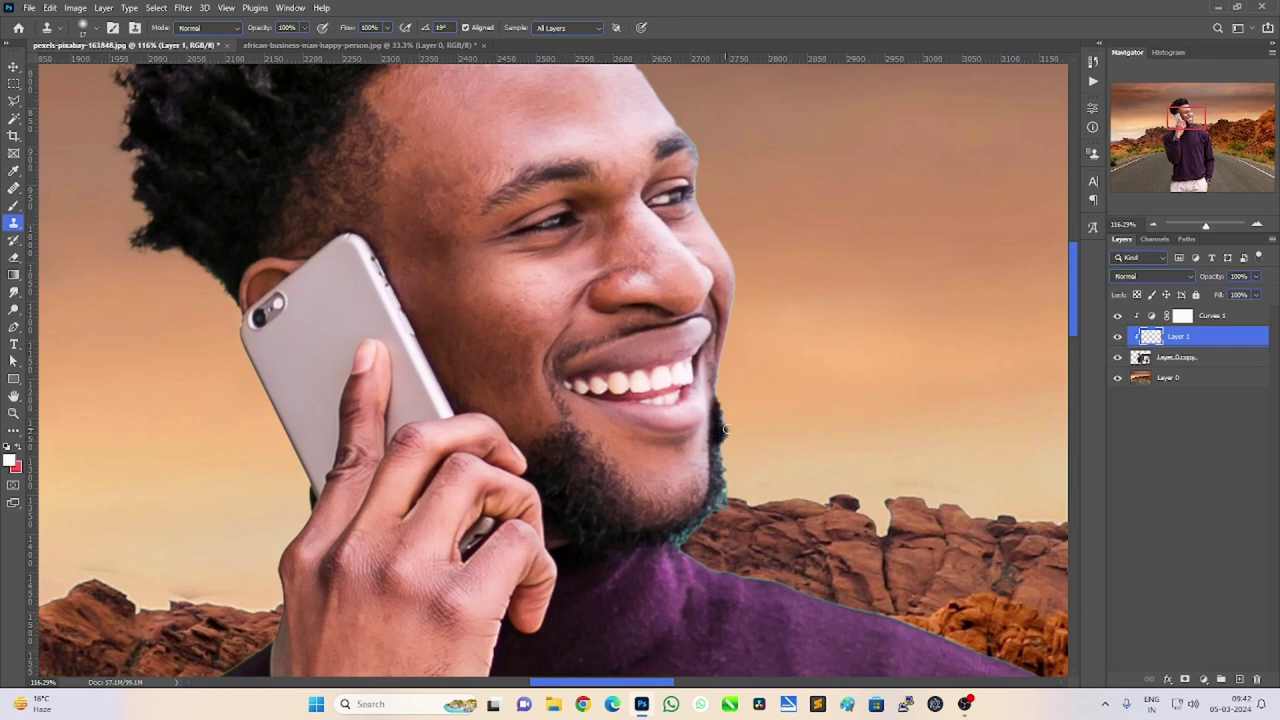
left_click_drag(716, 441, 678, 488)
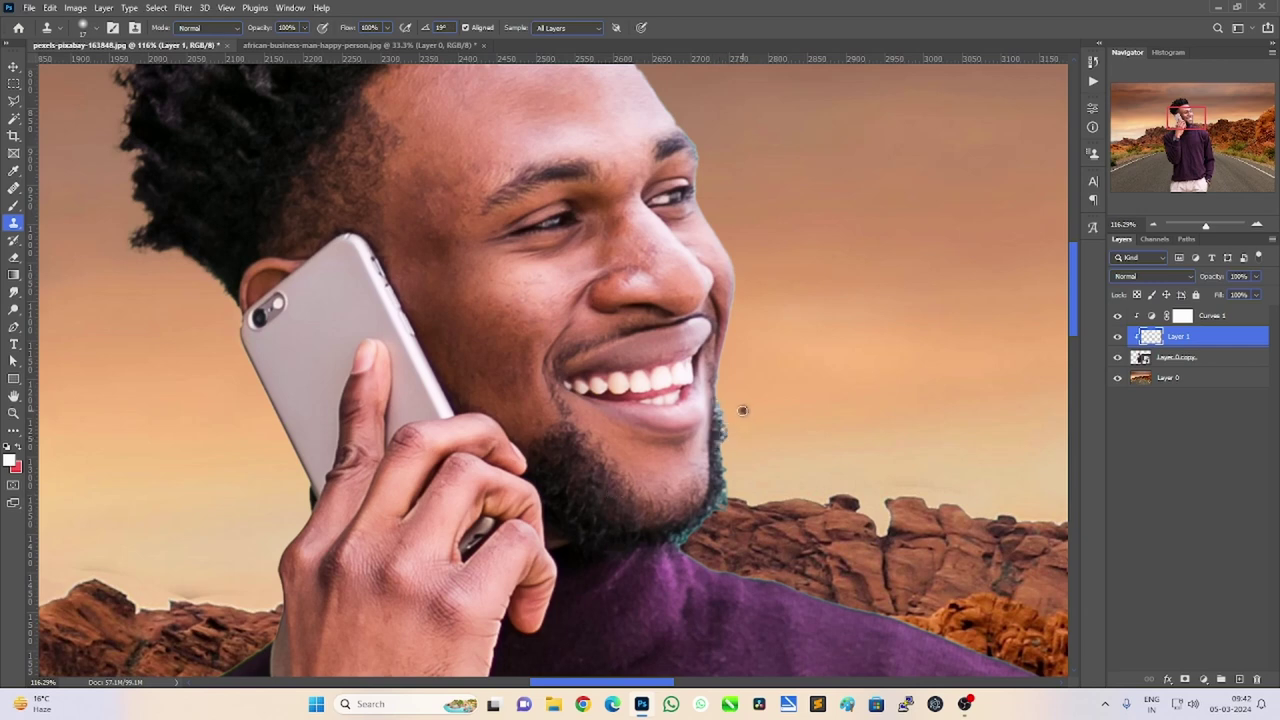
left_click_drag(720, 406, 726, 428)
key("ctrl+z")
Add a Hue/Saturation adjustment with Saturation -100 and lowered Lightness.
left_click(1203, 679)
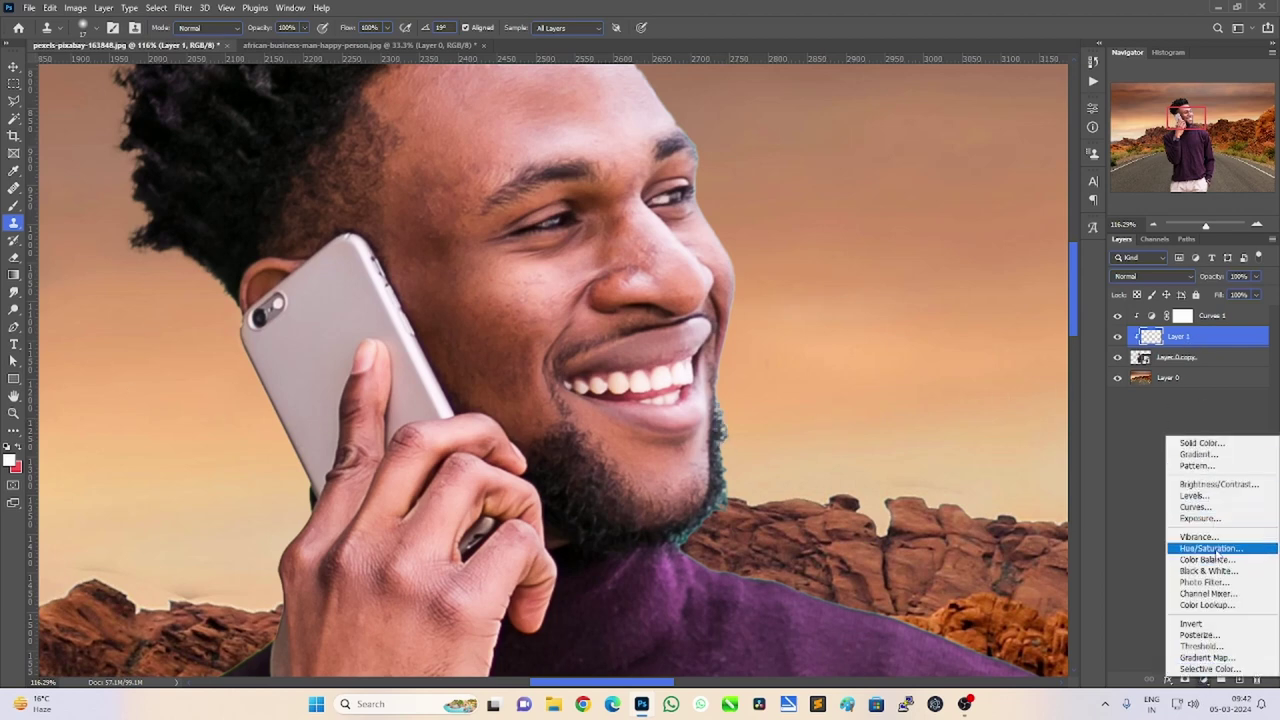
left_click(1190, 542)
left_click_drag(940, 216, 822, 216)
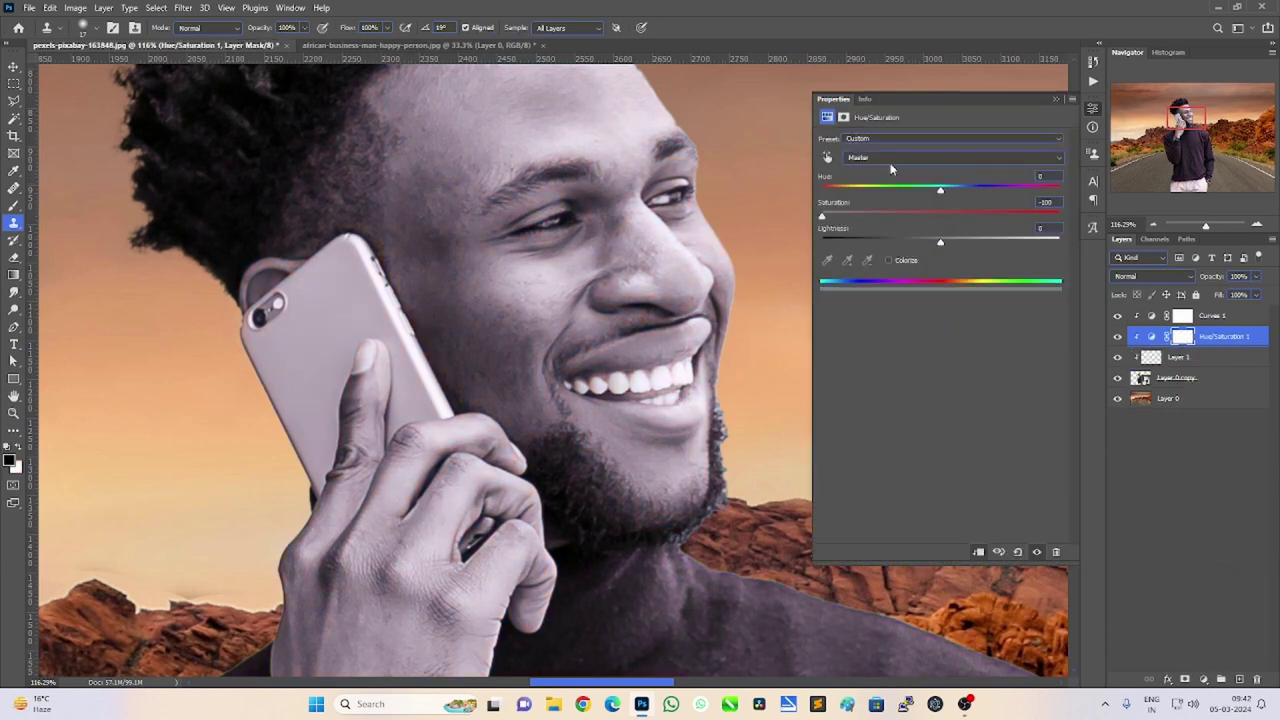
left_click(1056, 98)
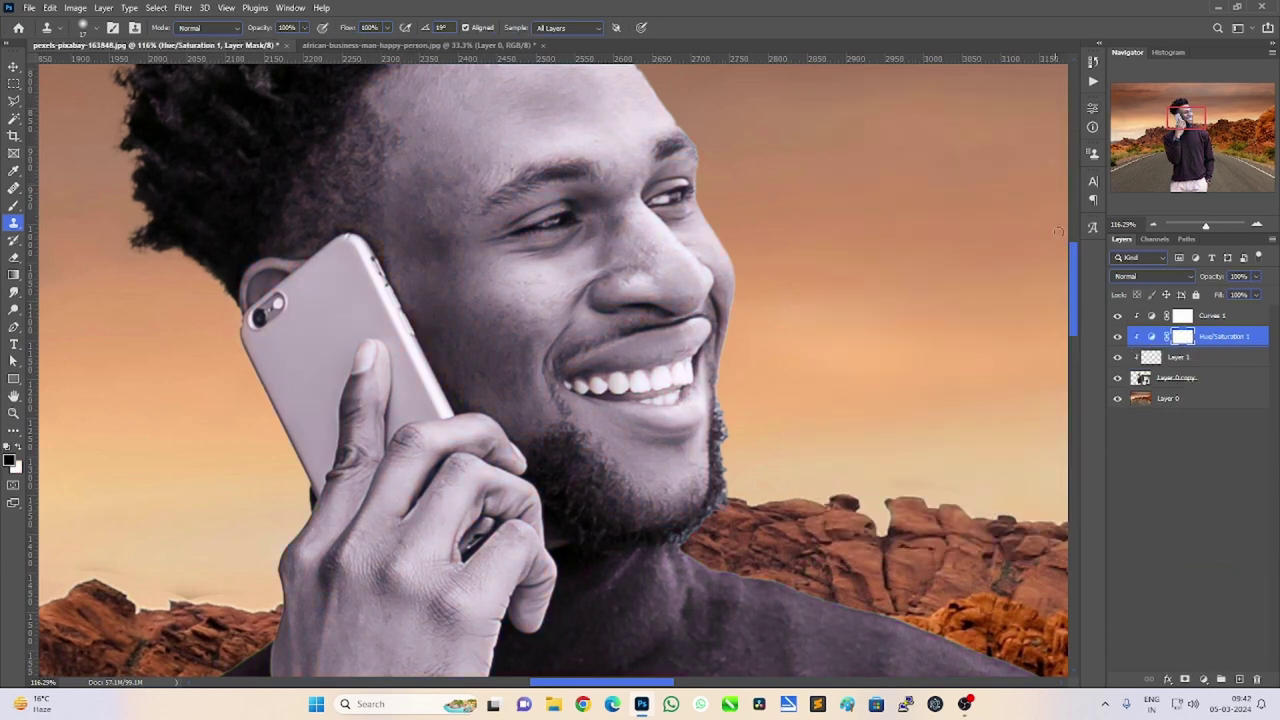
left_click(1146, 337)
double_click(1147, 337)
mouse_move(941, 244)
left_mouse_down()
mouse_move(905, 244)
mouse_move(916, 243)
left_mouse_up()
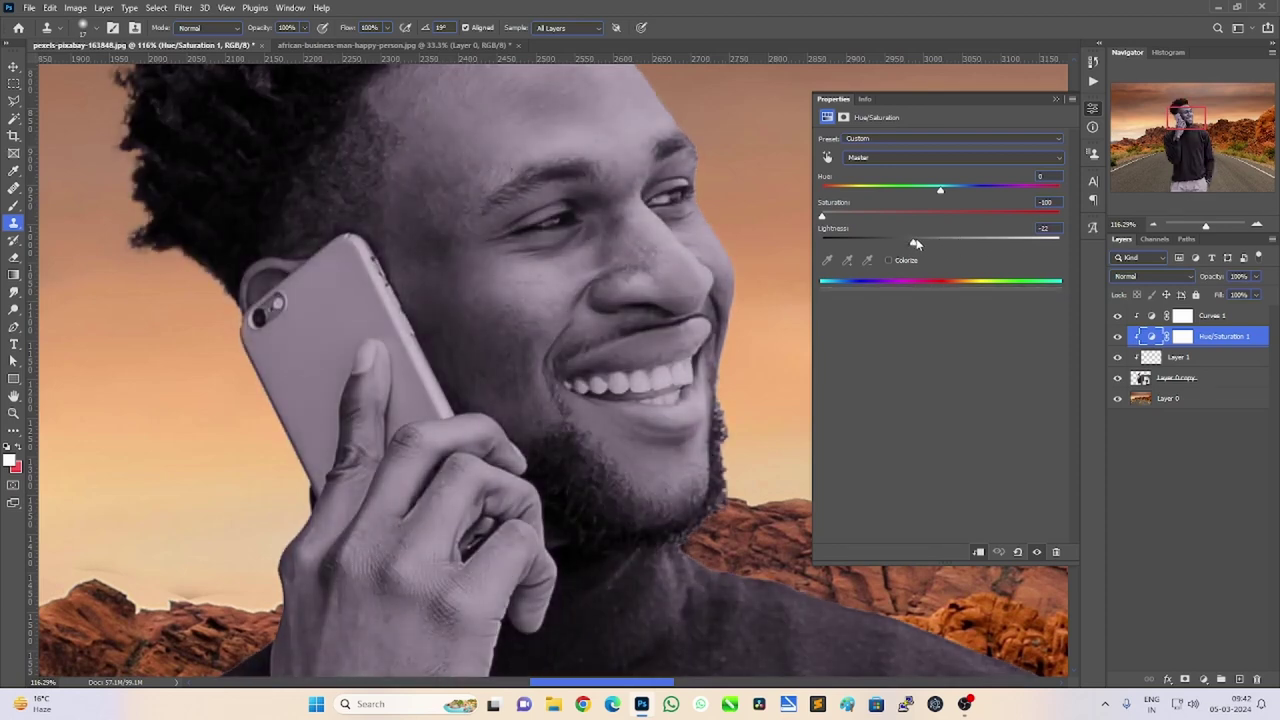
left_click(1056, 98)
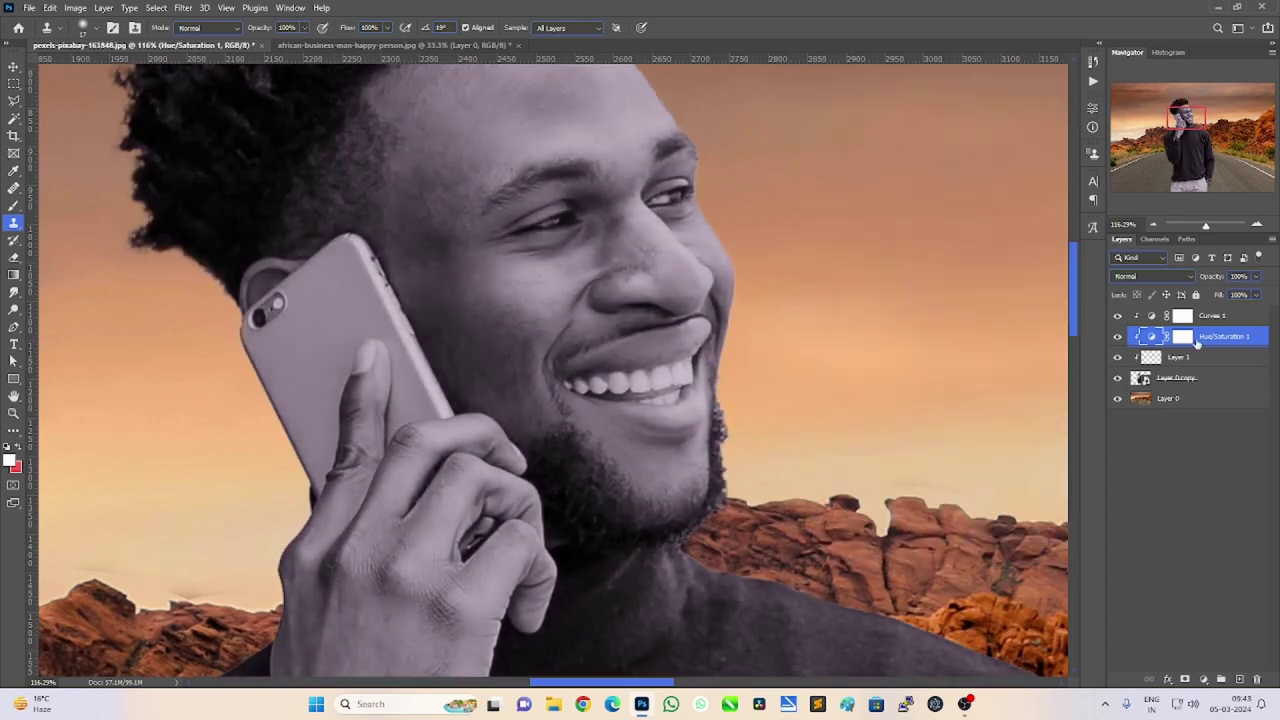
Invert the Hue/Saturation mask to black and paint white along the beard and sweater edge.
left_click(1183, 337)
key("ctrl+i")
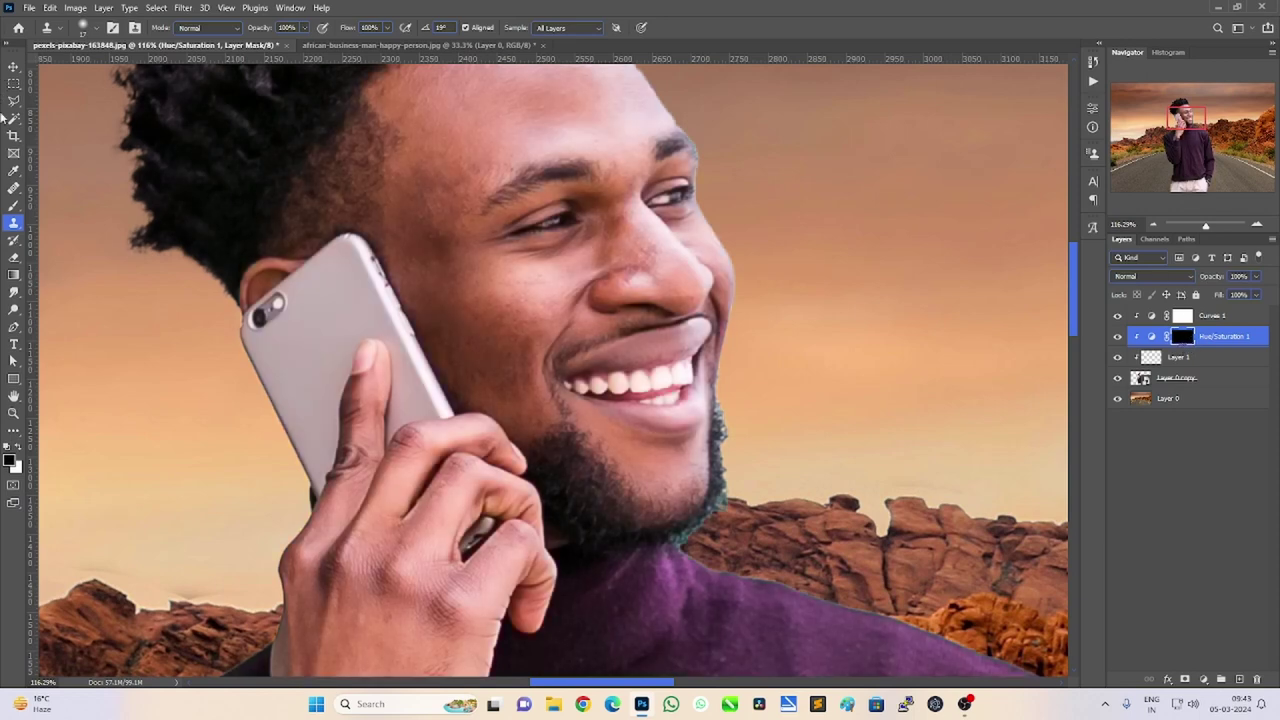
left_click(14, 67)
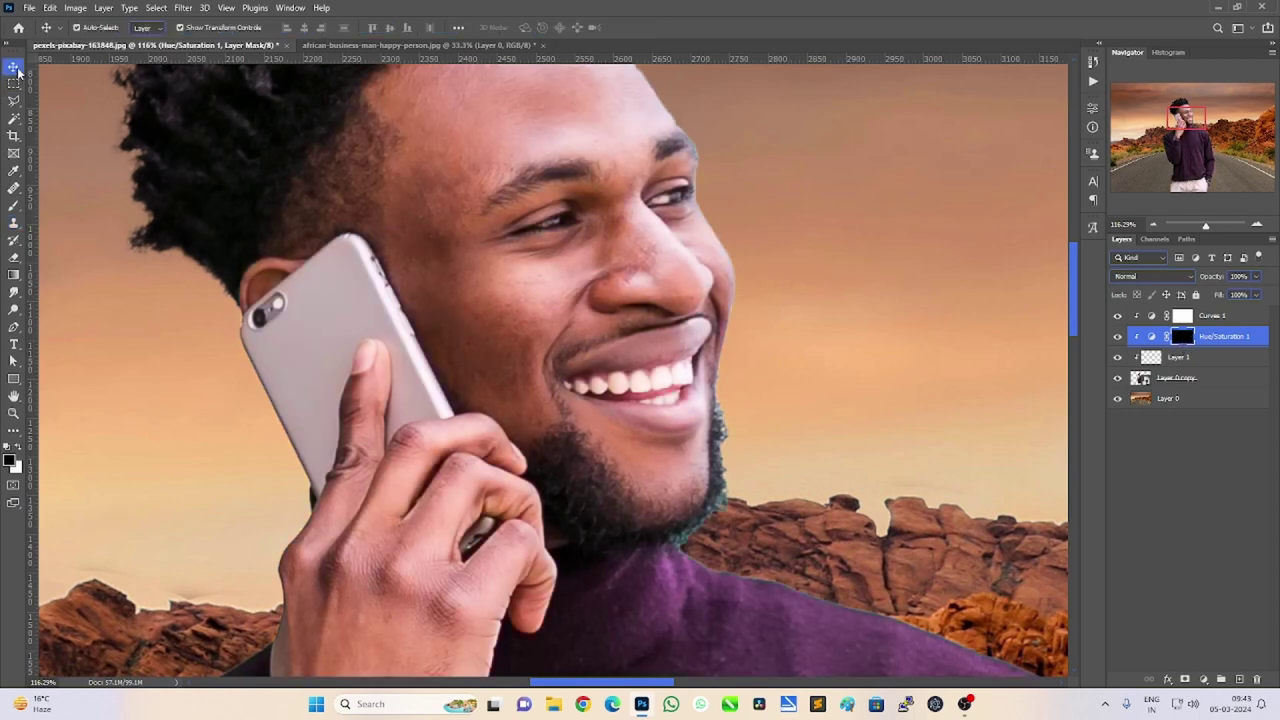
left_click(14, 205)
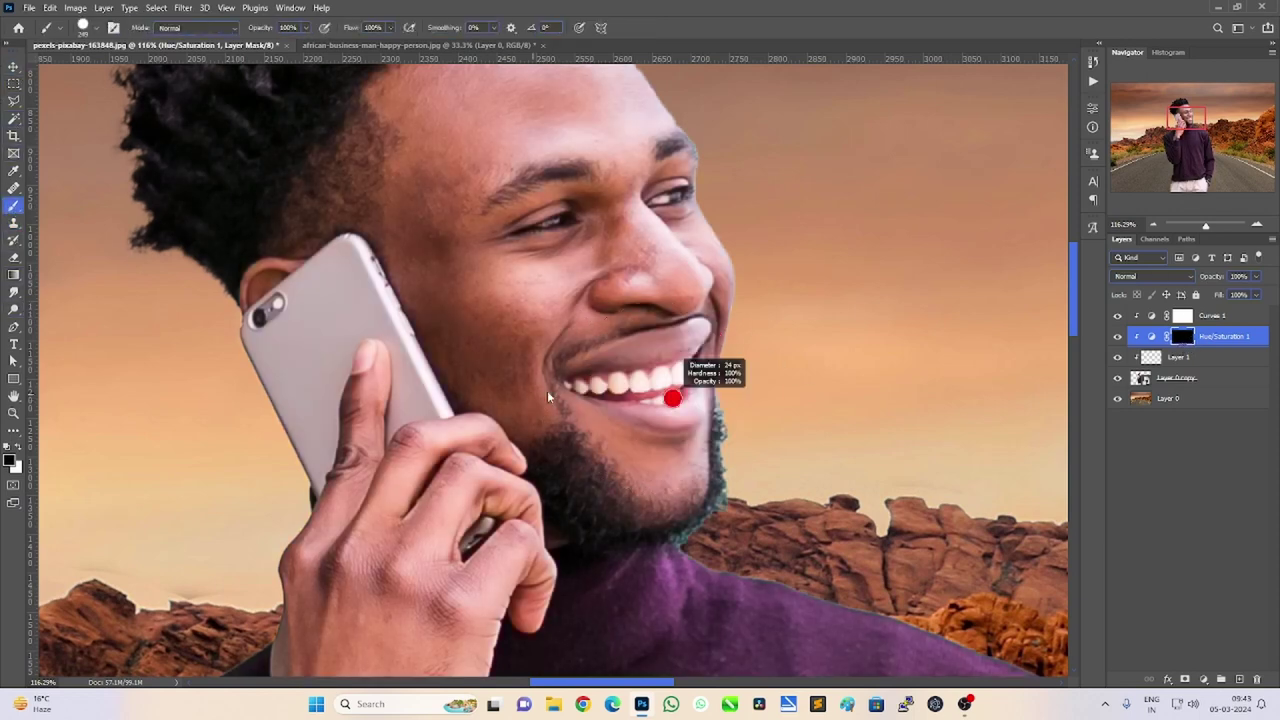
right_click(740, 410)
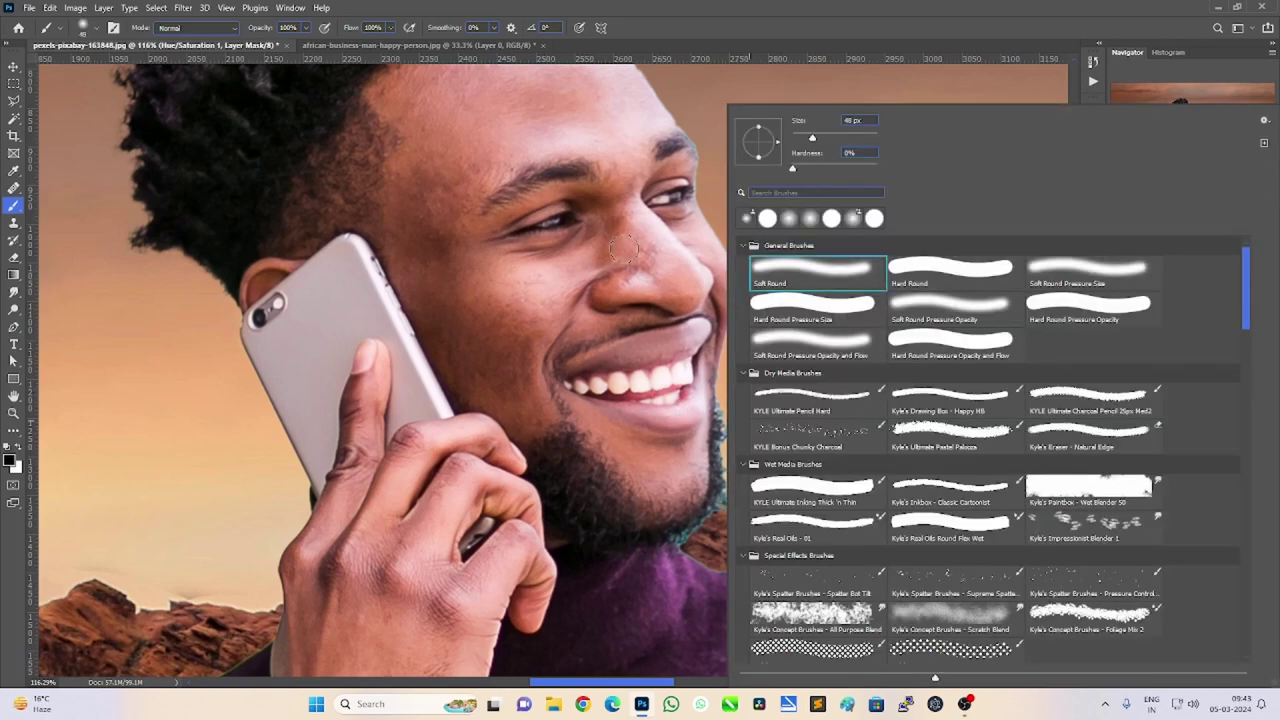
key("Return")
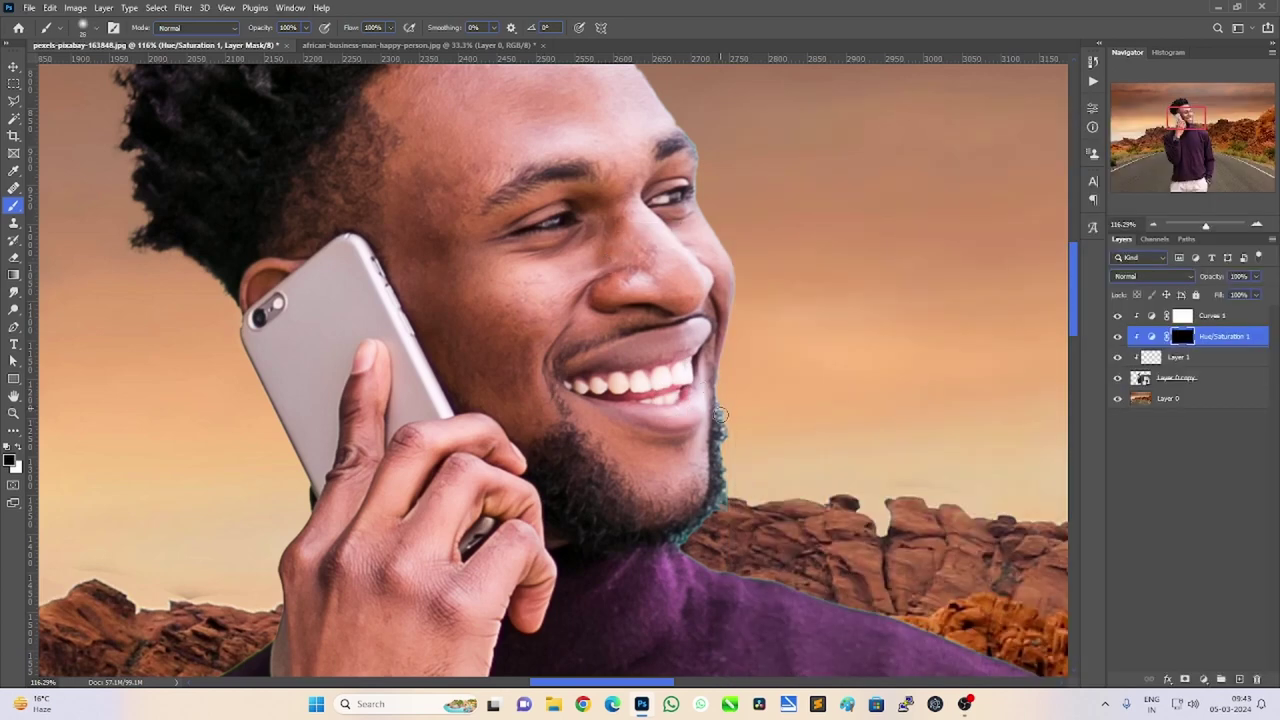
key("x")
mouse_move(726, 404)
left_mouse_down()
mouse_move(728, 497)
mouse_move(677, 540)
mouse_move(808, 584)
left_mouse_up()
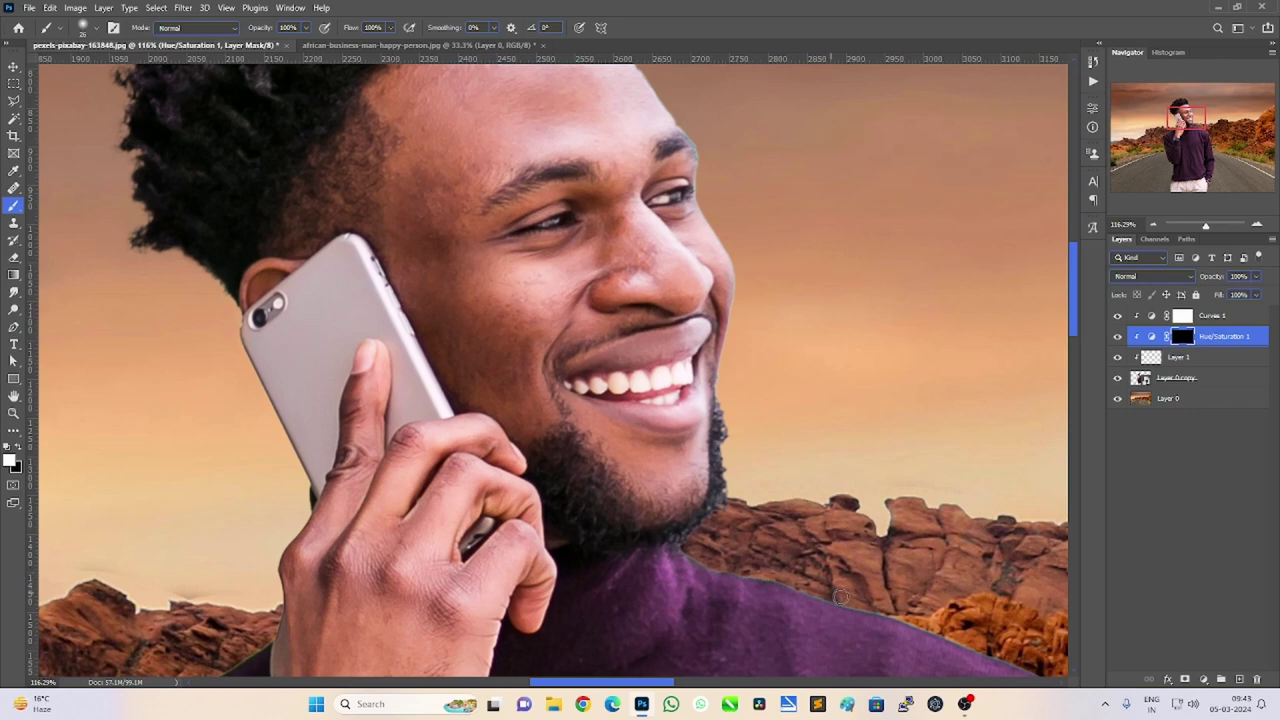
left_click_drag(808, 584, 921, 615)
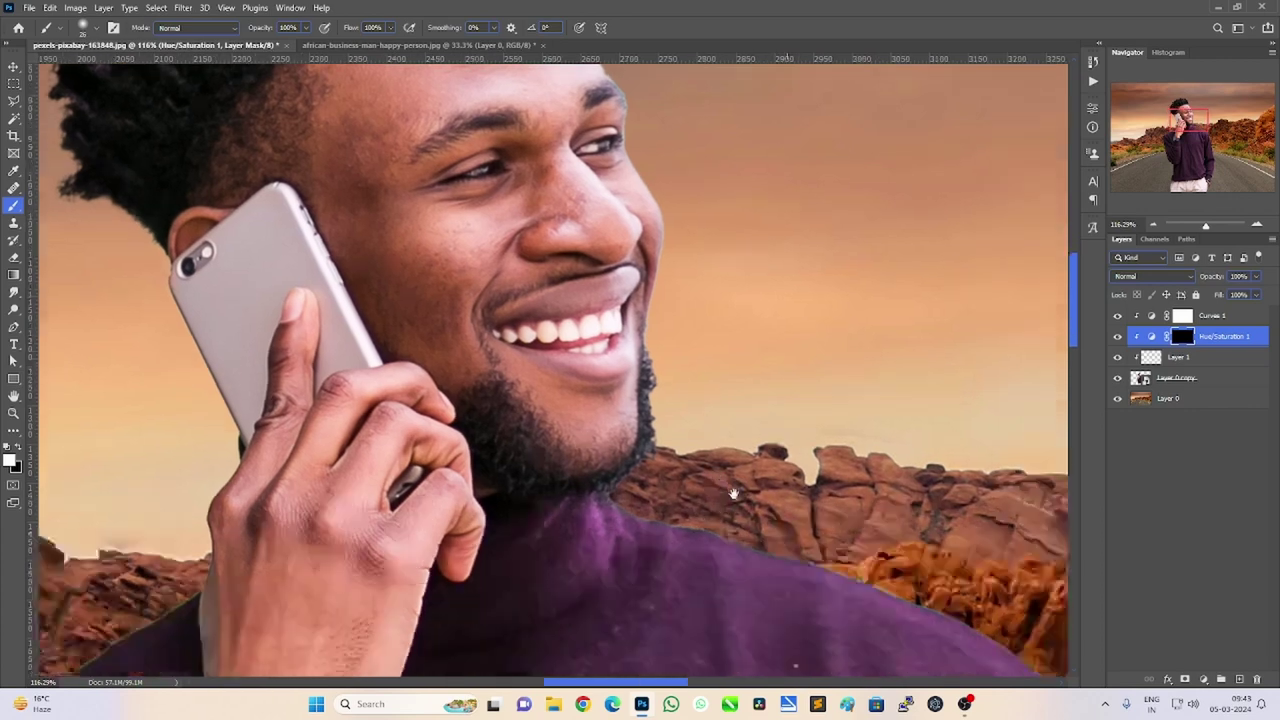
left_click_drag(909, 551, 571, 371)
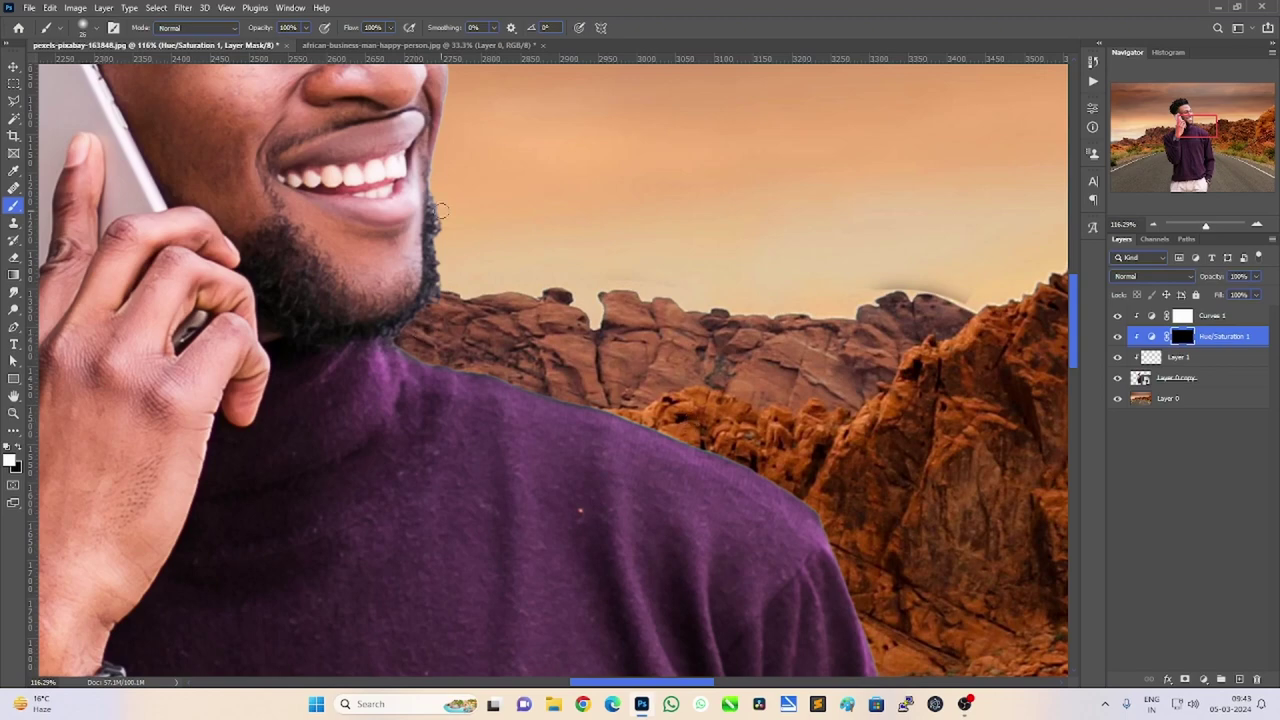
Zoom out to the whole image, then in on the cyan strip by the sweater.
left_click(13, 413)
left_click_drag(700, 395, 606, 395)
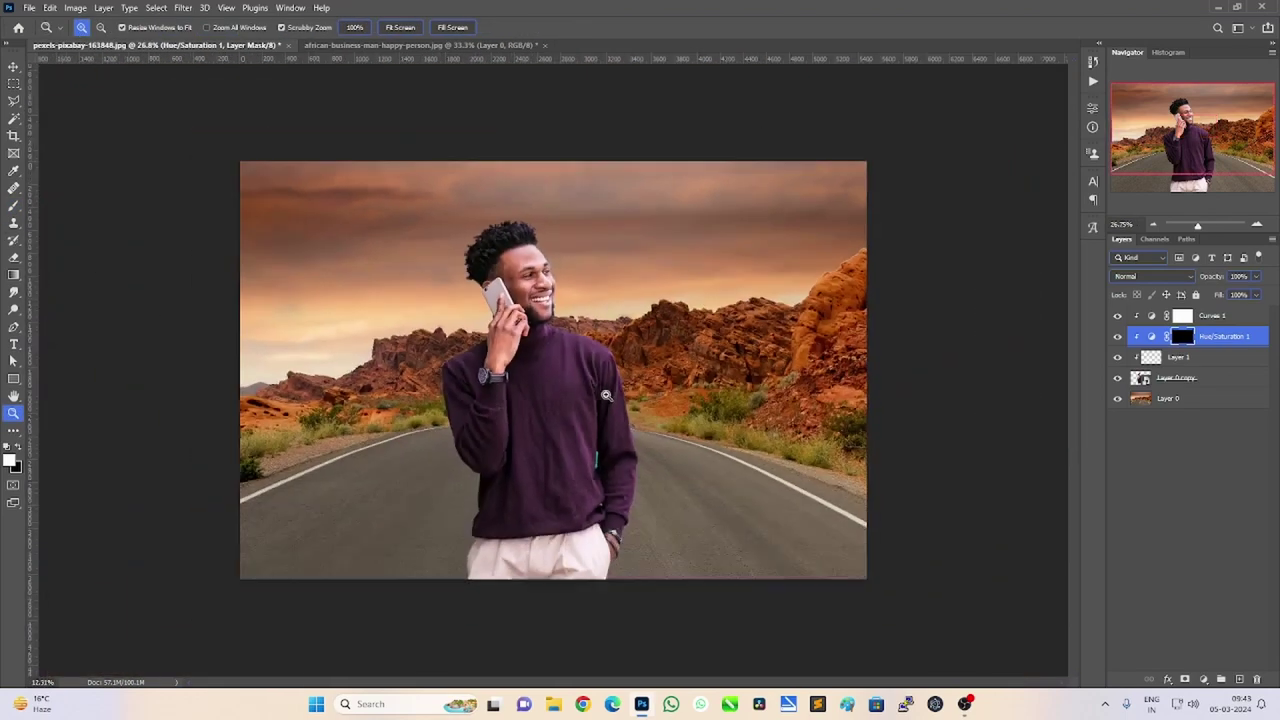
left_click(606, 395)
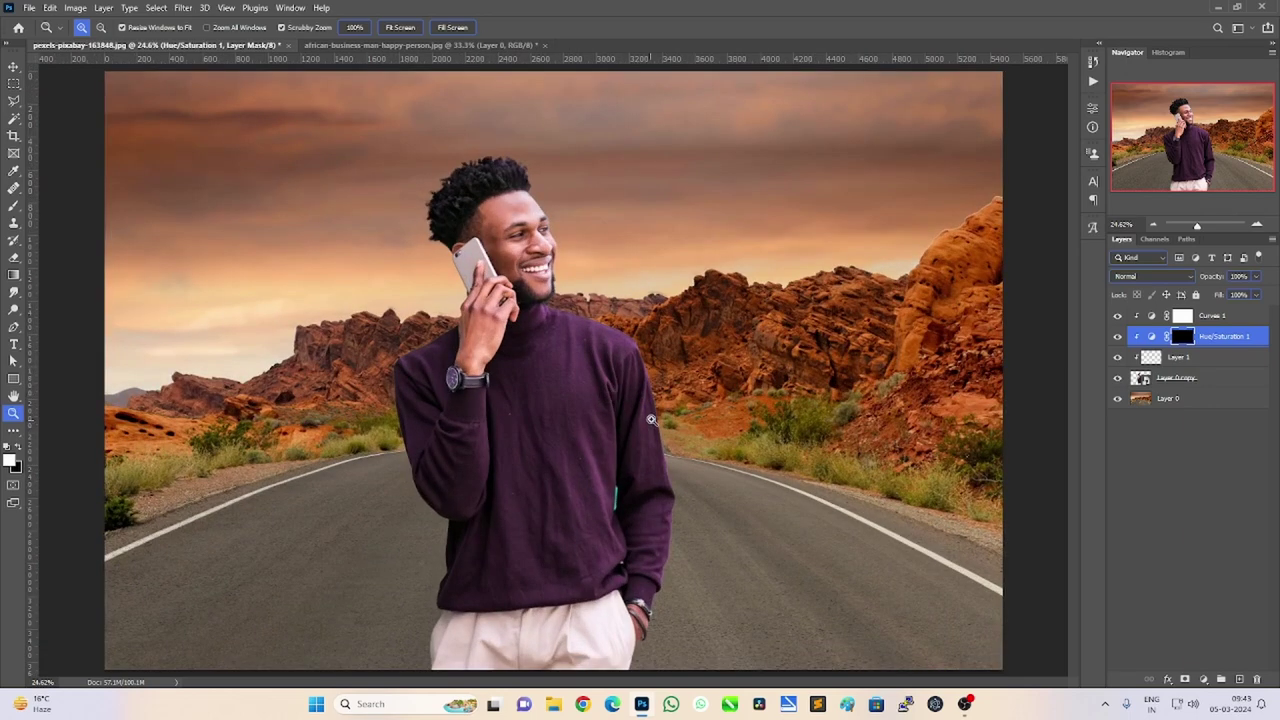
mouse_move(628, 492)
left_mouse_down()
mouse_move(696, 509)
mouse_move(654, 491)
left_mouse_up()
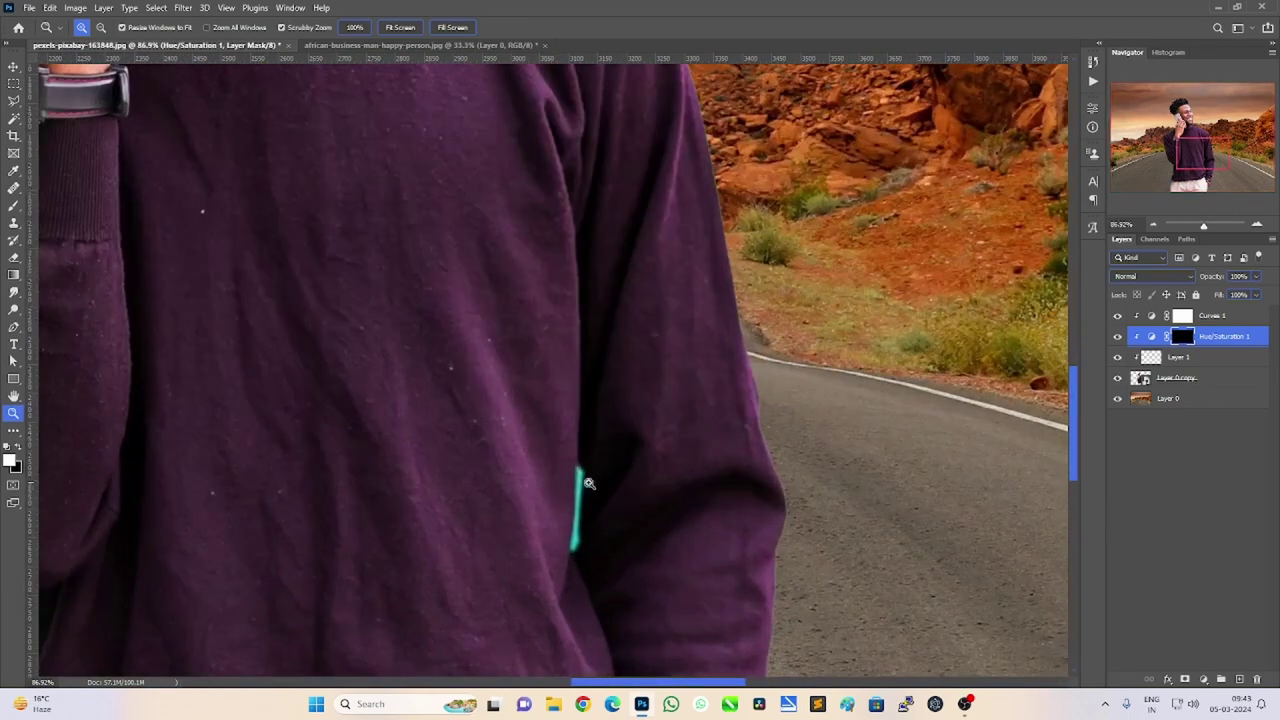
Mask Layer 0 copy and paint black over the cyan strip between the man's arm and sweater.
left_click(1190, 377)
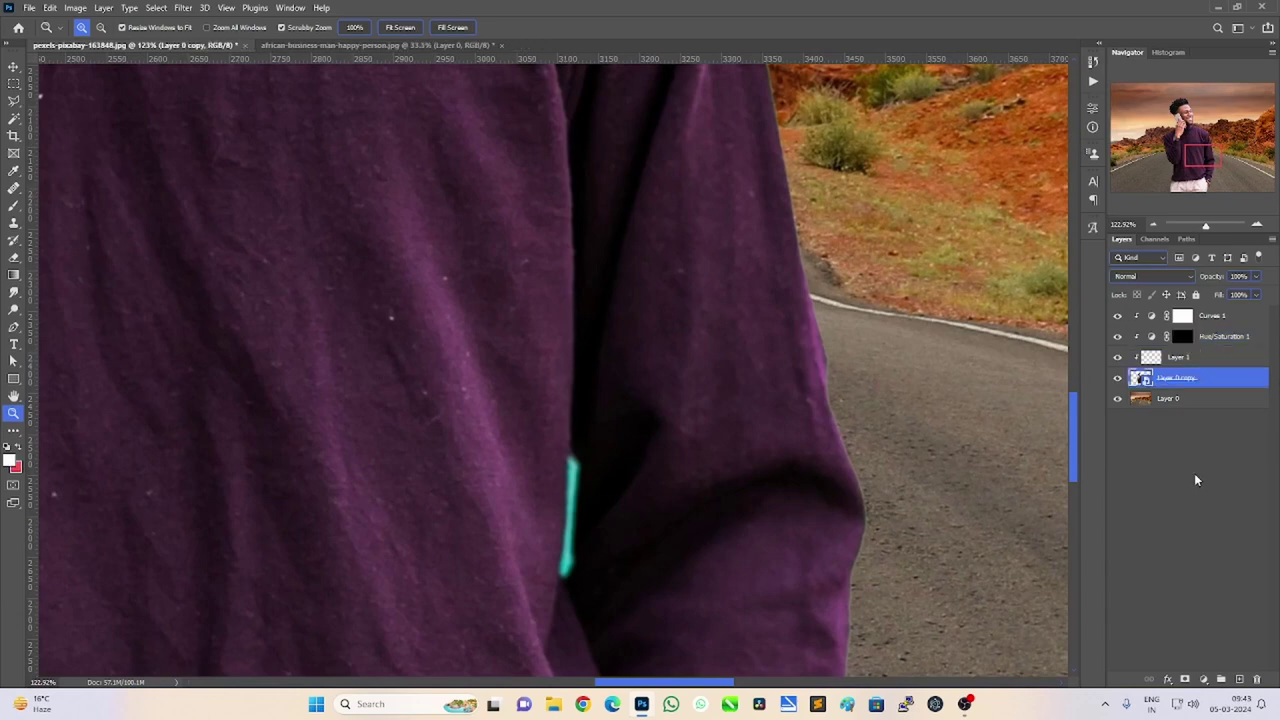
left_click(1184, 679)
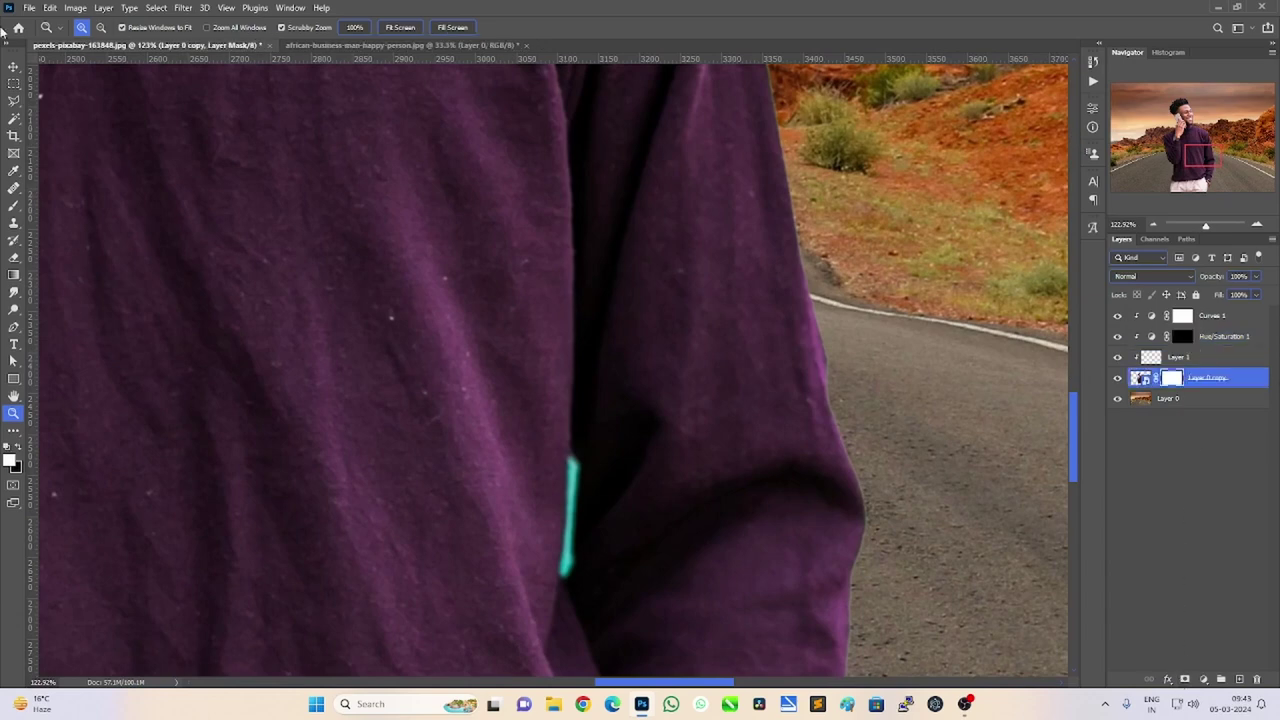
left_click(13, 205)
key("x")
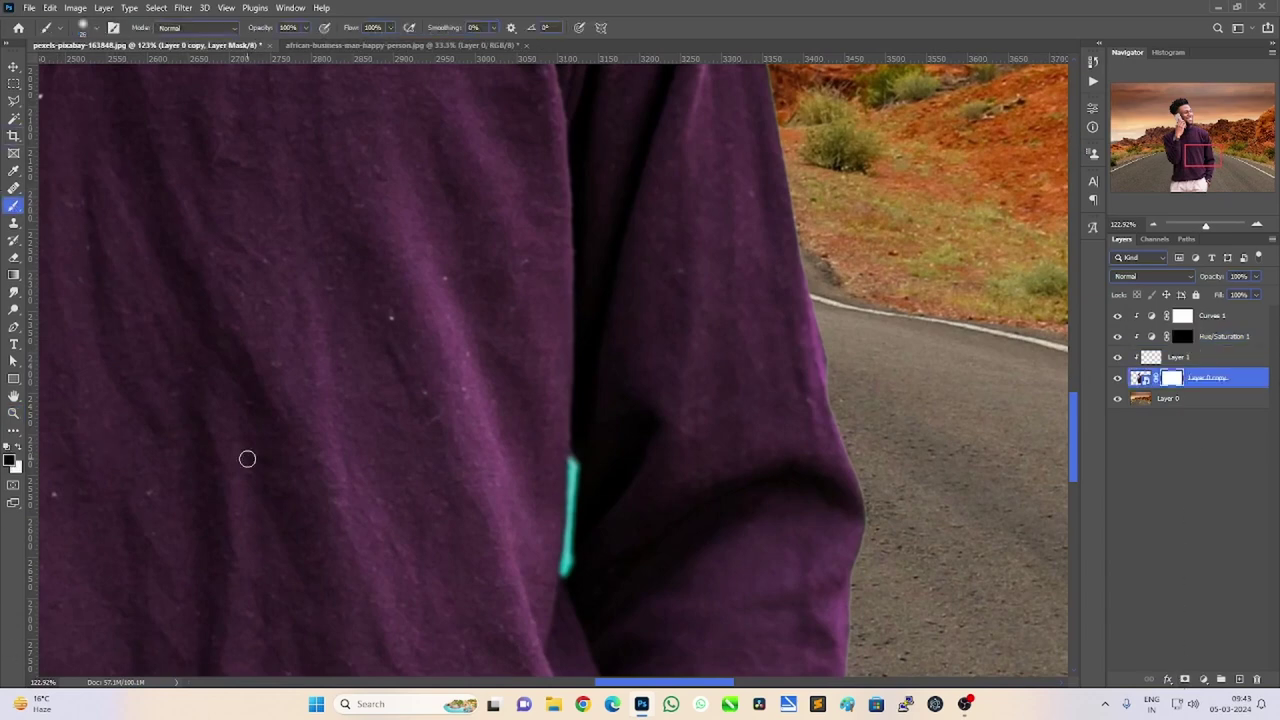
right_click(573, 497, "alt")
mouse_move(572, 482)
left_mouse_down()
mouse_move(570, 467)
mouse_move(566, 576)
left_mouse_up()
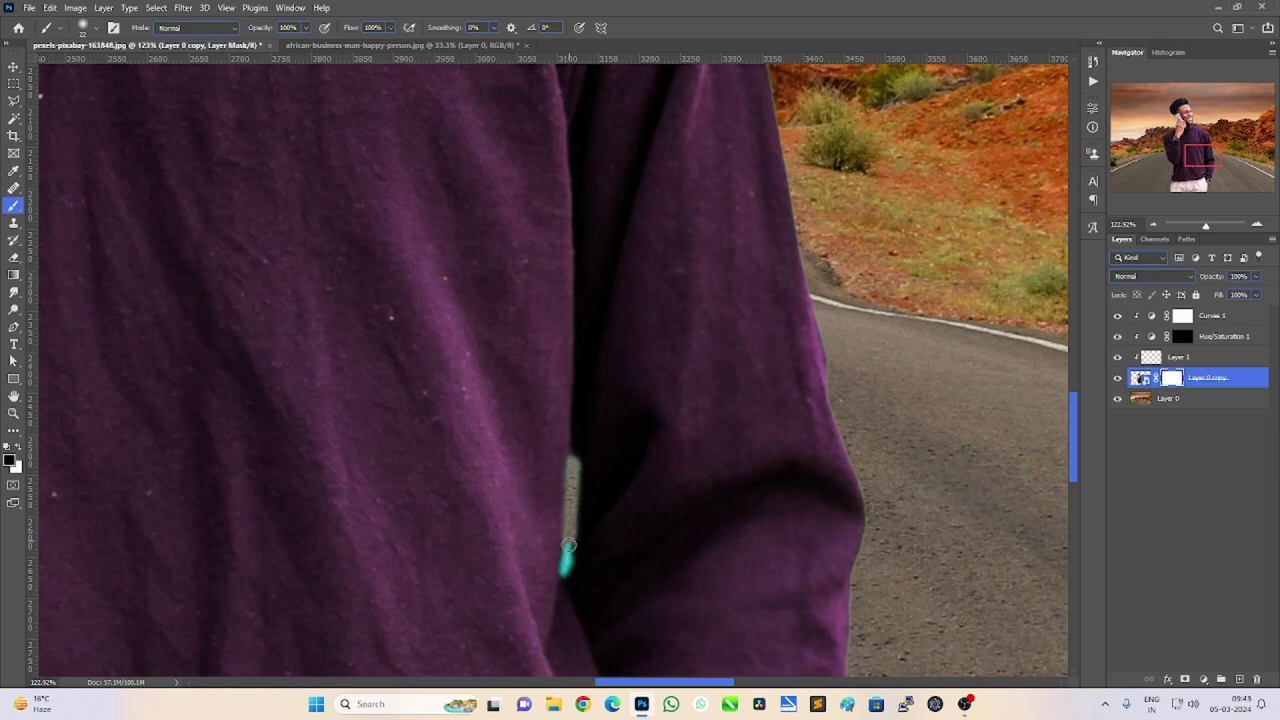
key("ctrl+0")
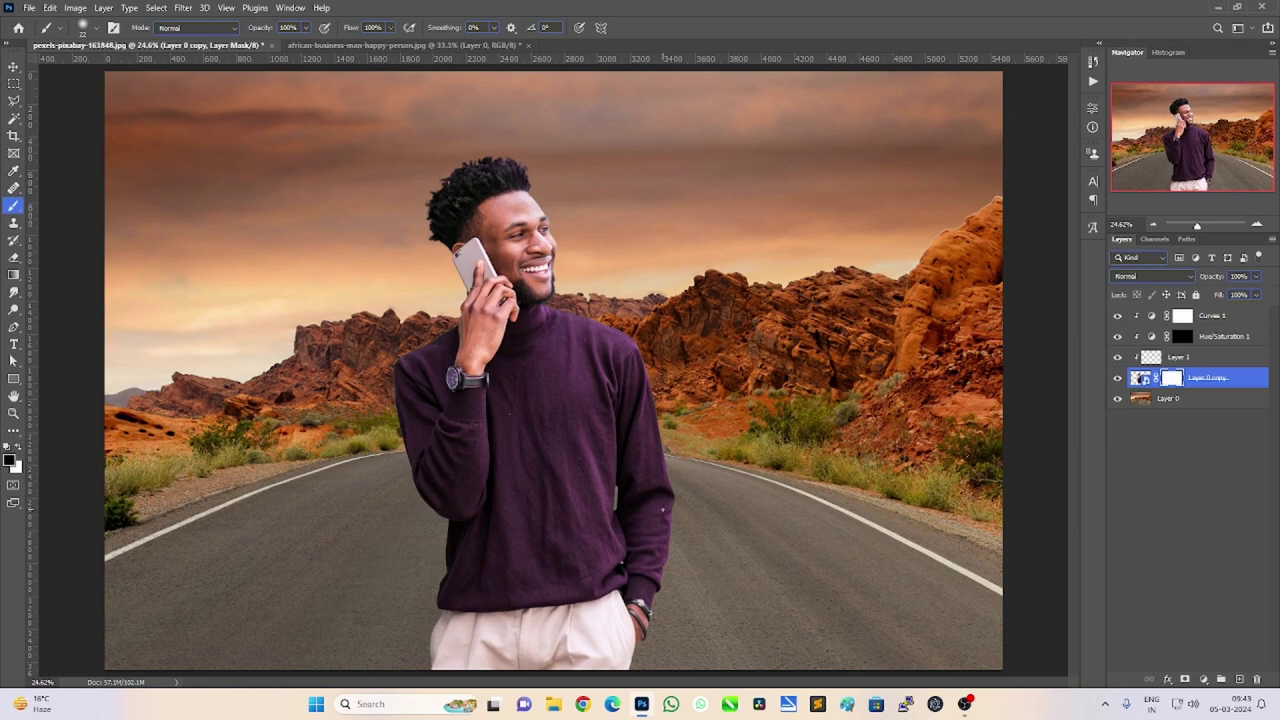
Toggle Layer 1 off and on to compare the hair edit.
left_click(1118, 357)
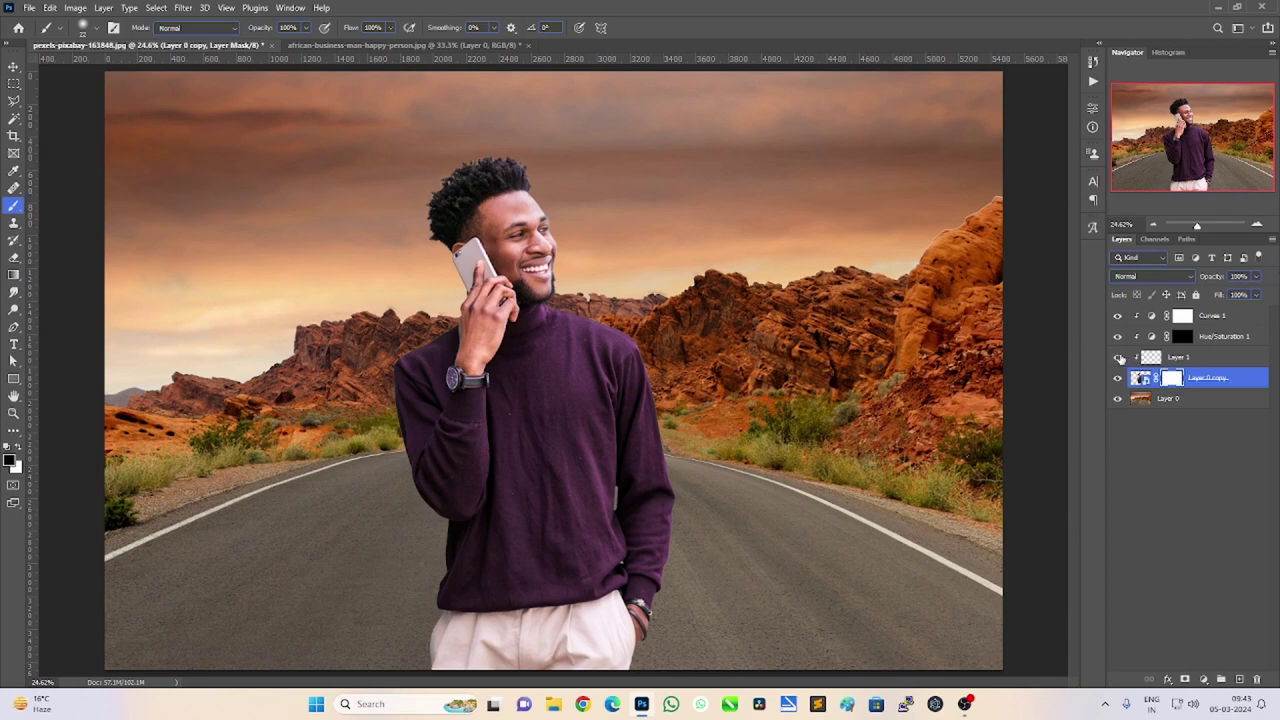
left_click(1118, 357)
left_click(1118, 357)
left_click(1118, 357)
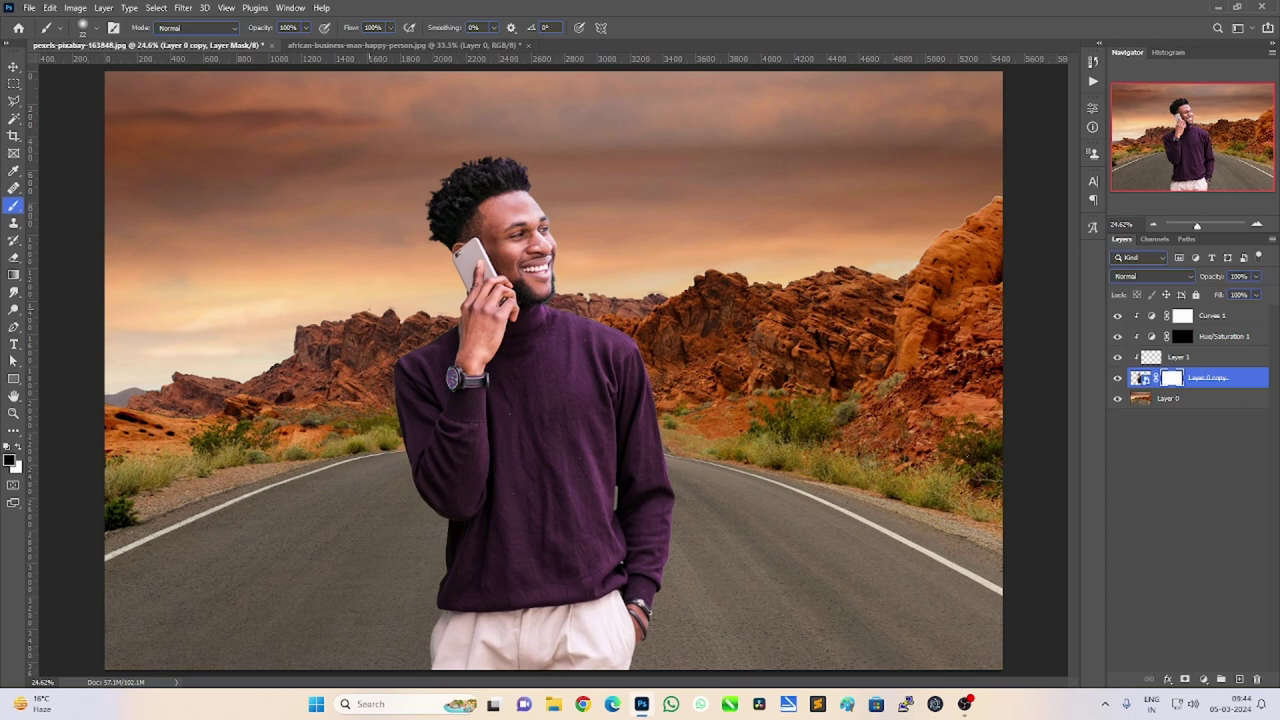
Zoom in on the man's face, fit the image again, and select Curves 1.
left_click(13, 413)
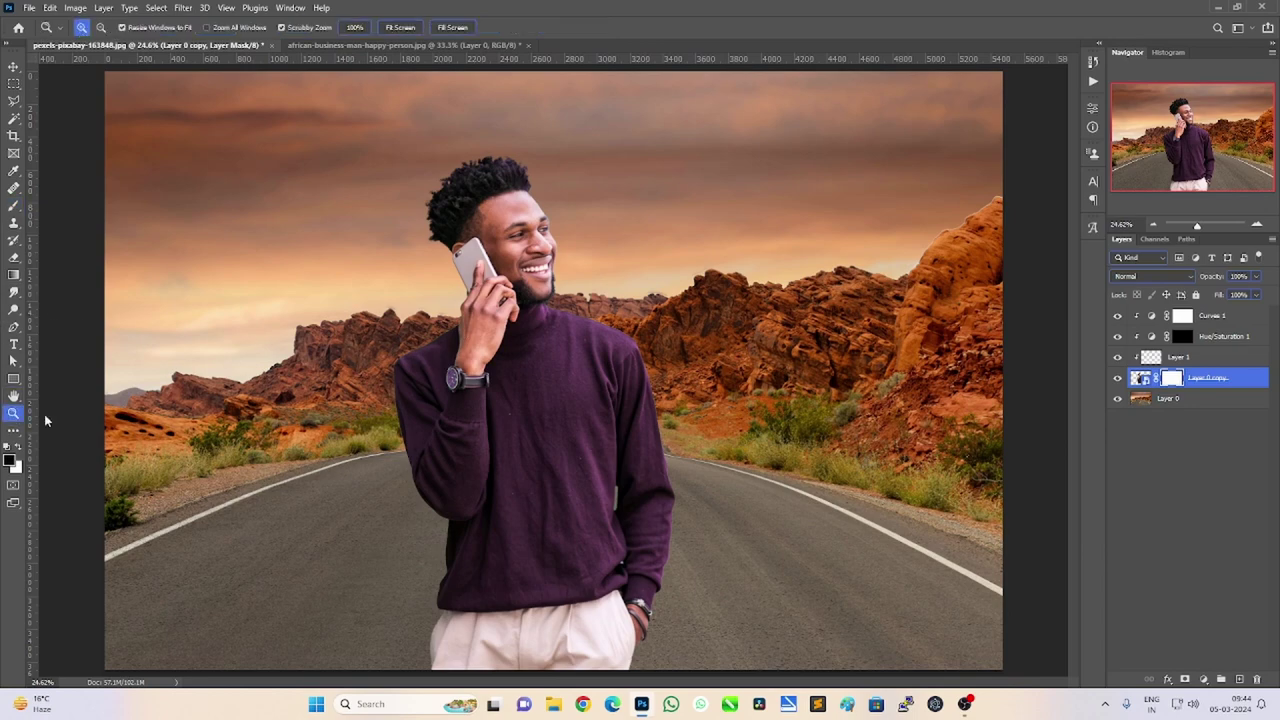
left_click(573, 416, "alt")
left_click_drag(573, 416, 595, 213)
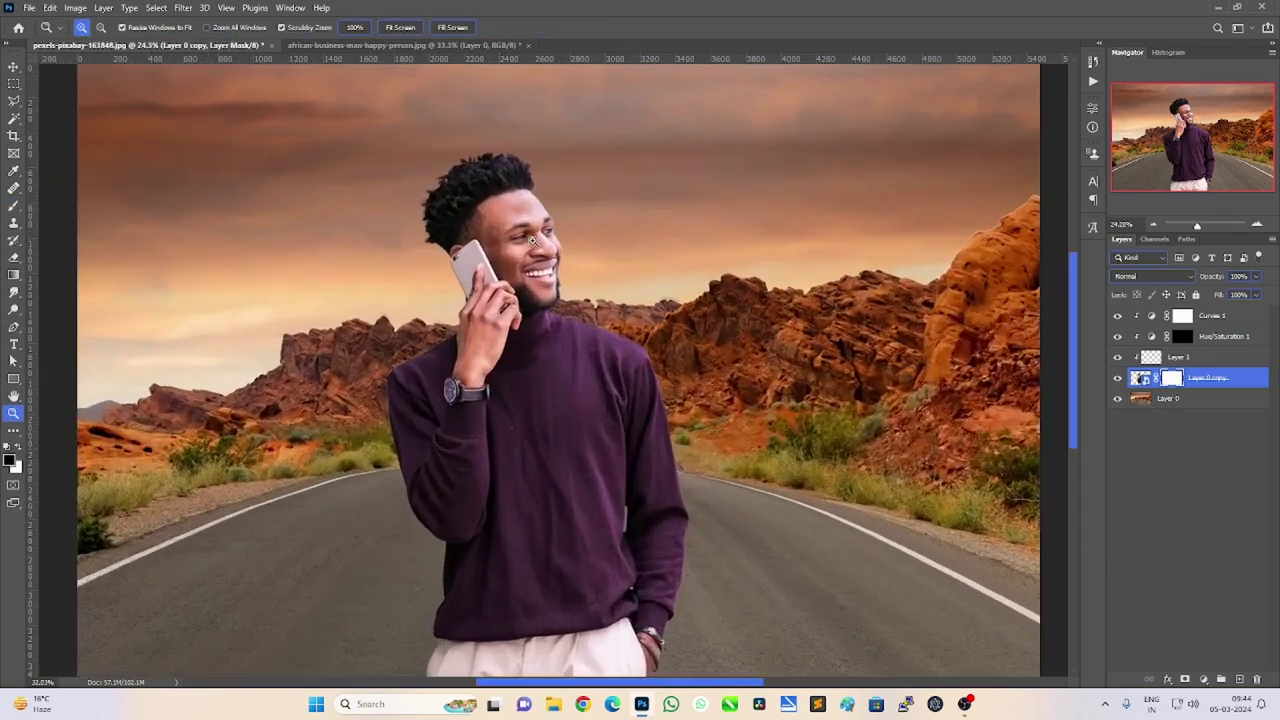
key("ctrl+0")
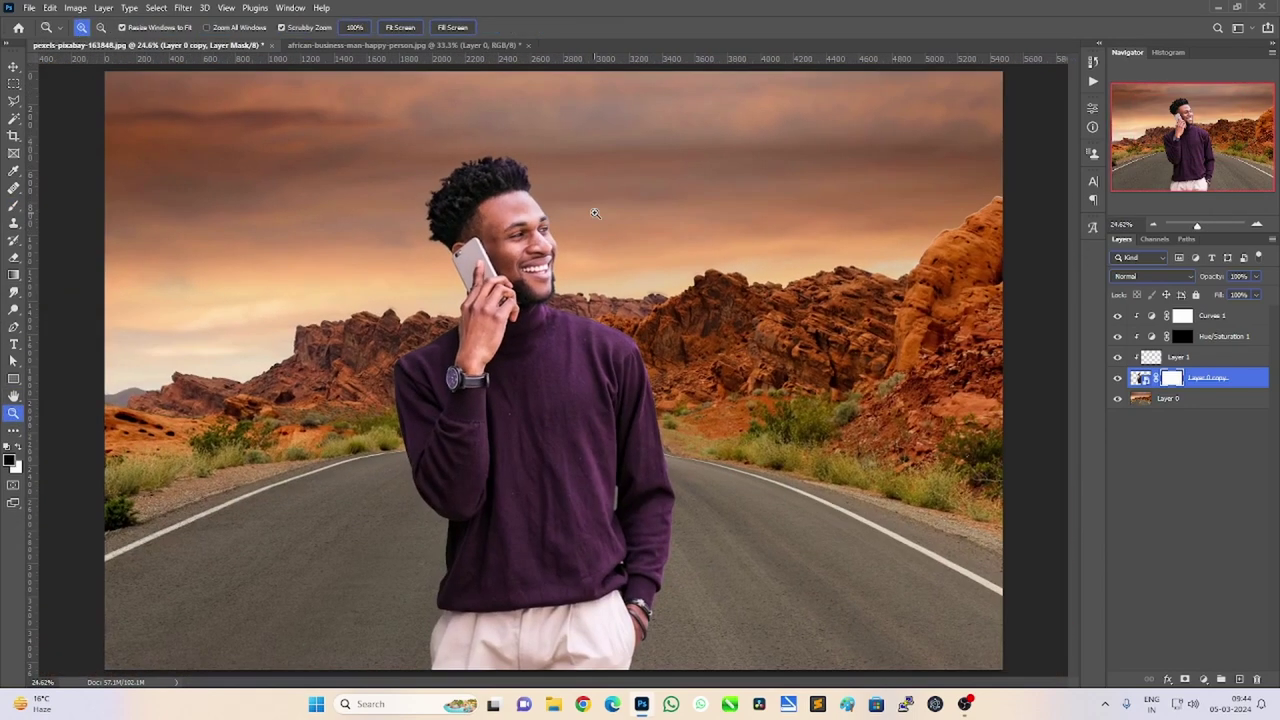
left_click(12, 67)
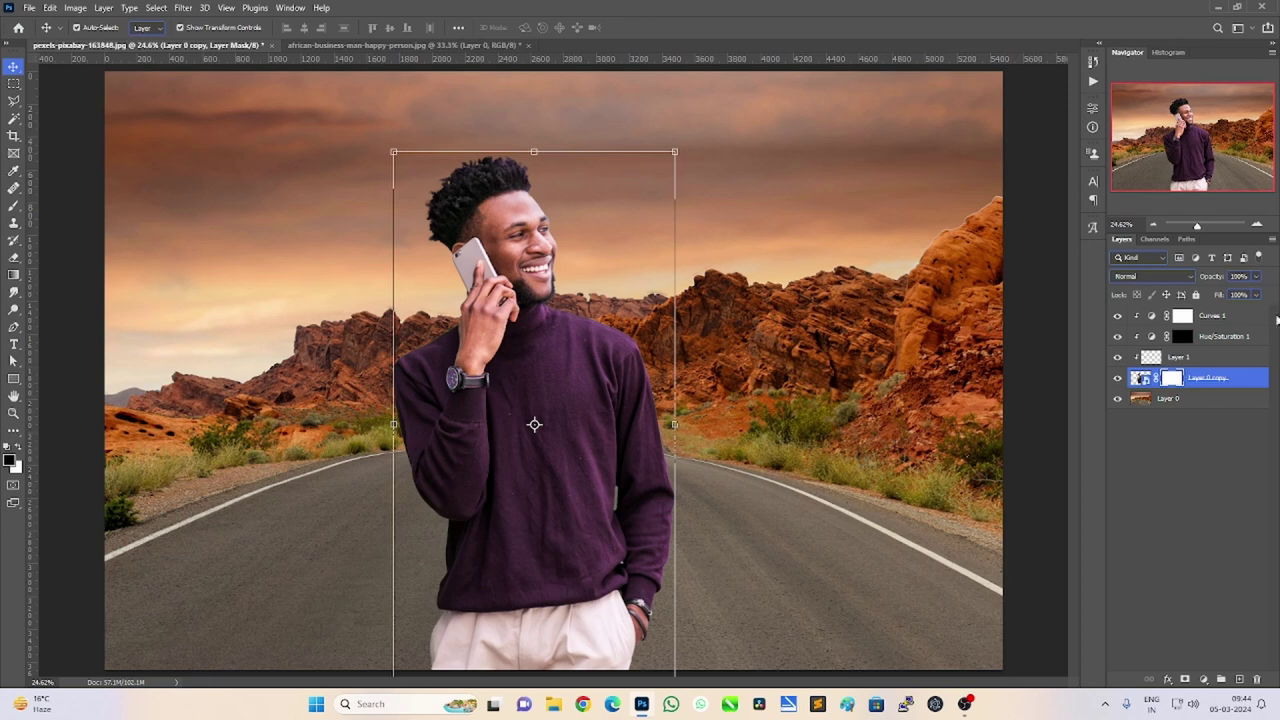
left_click(1237, 318)
Add a Color Balance adjustment layer clipped to the man.
left_click(1202, 679)
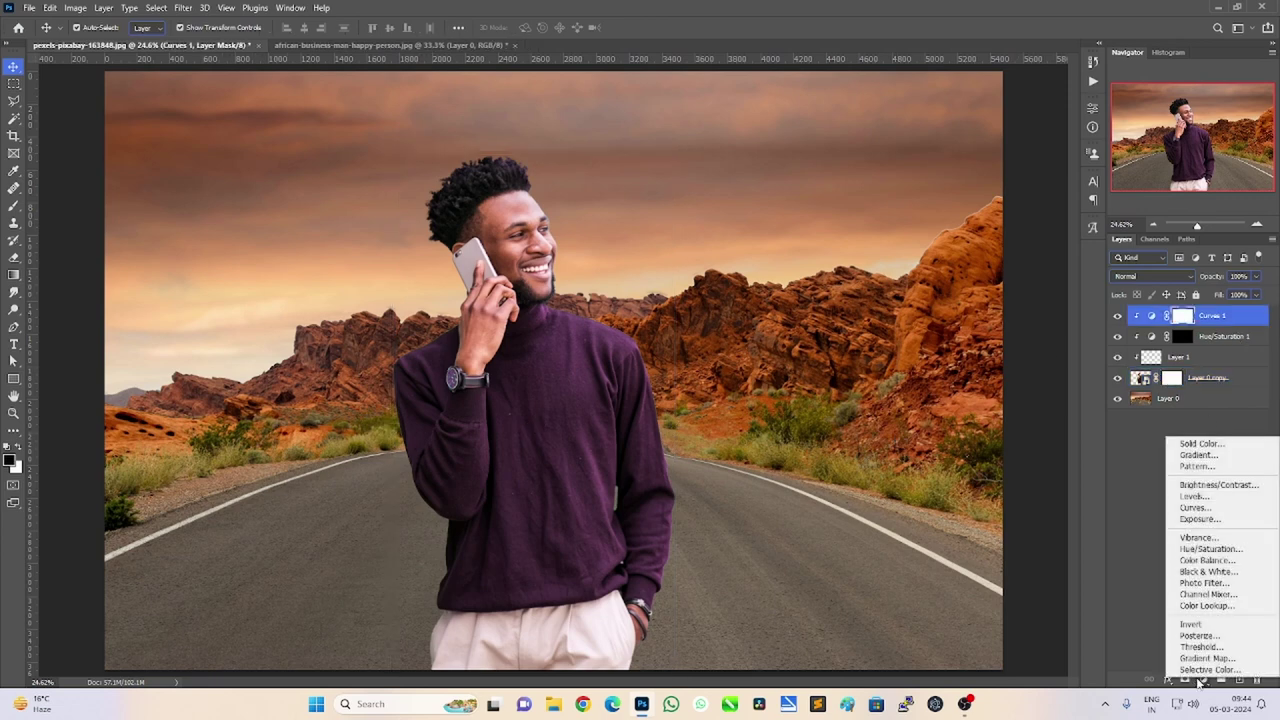
key("Escape")
left_click(1202, 680)
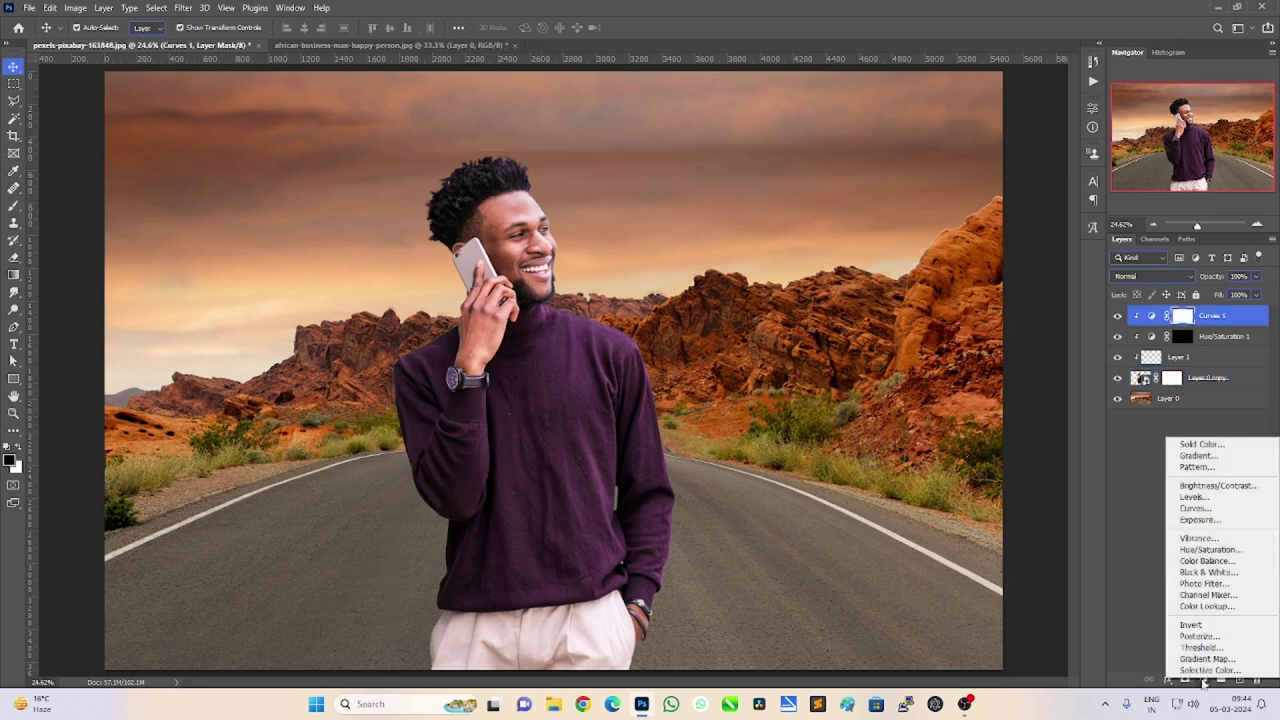
left_click(1217, 562)
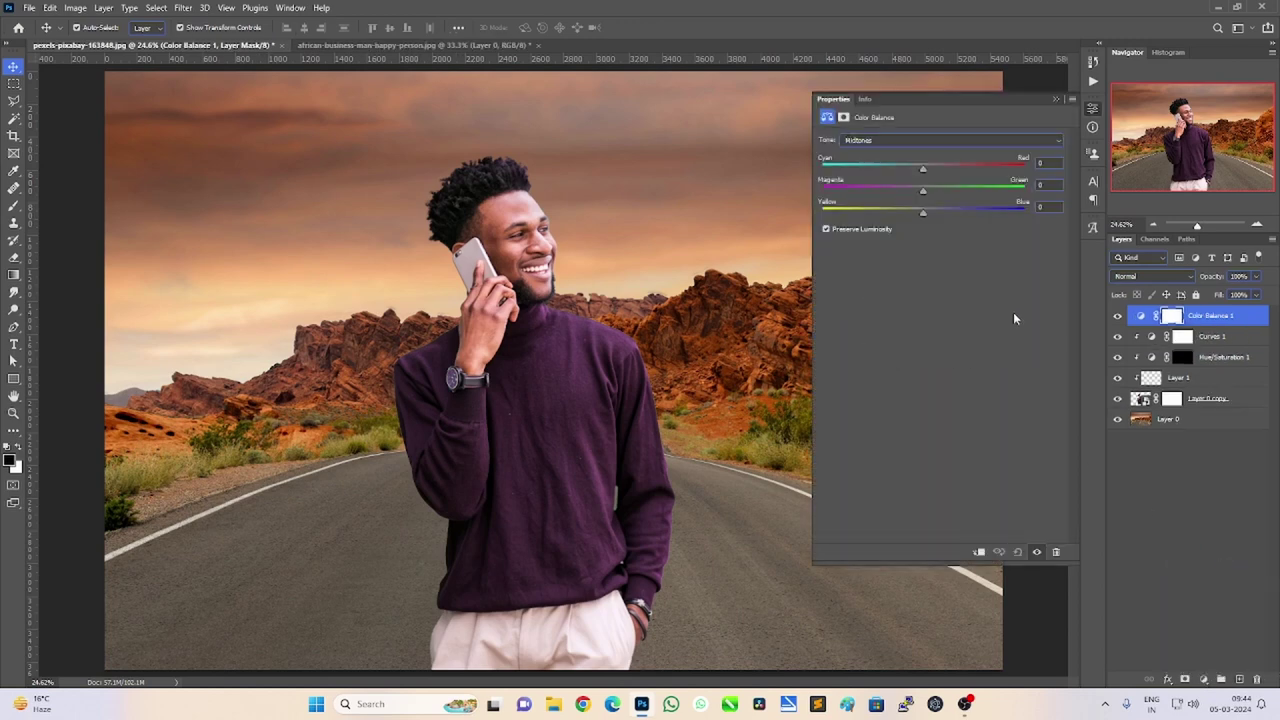
left_click_drag(914, 212, 880, 212)
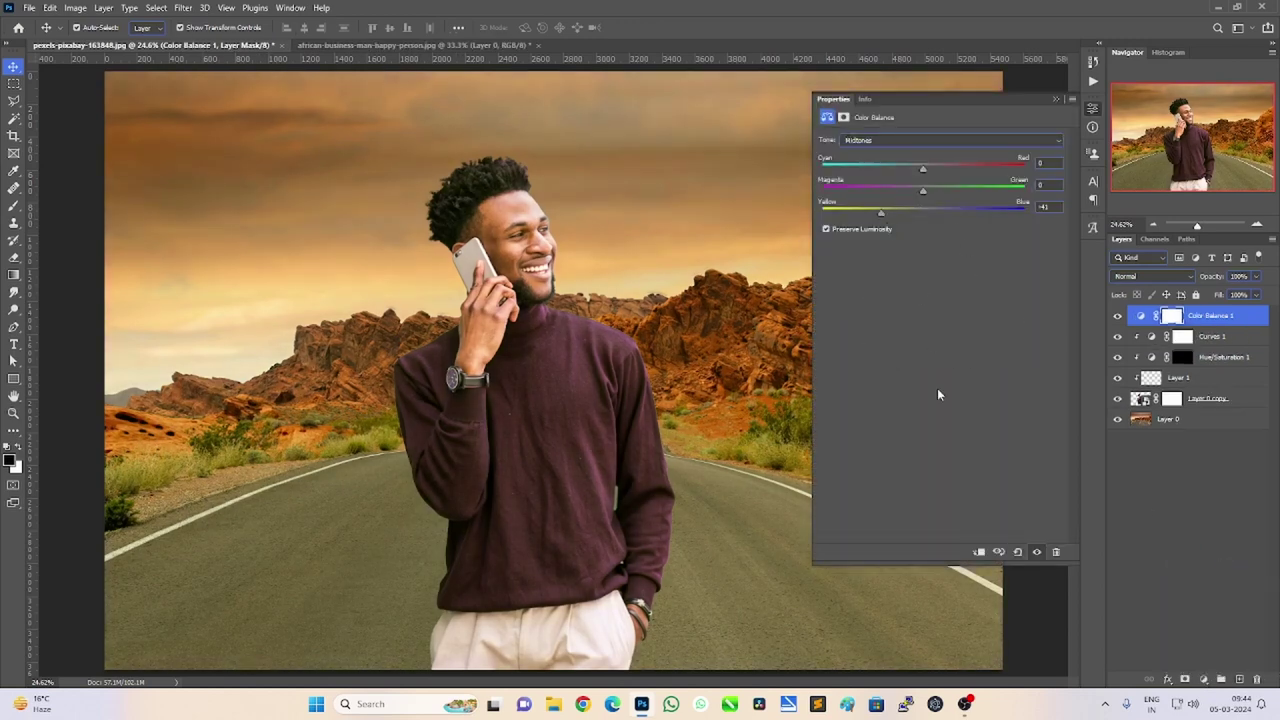
left_click(977, 551)
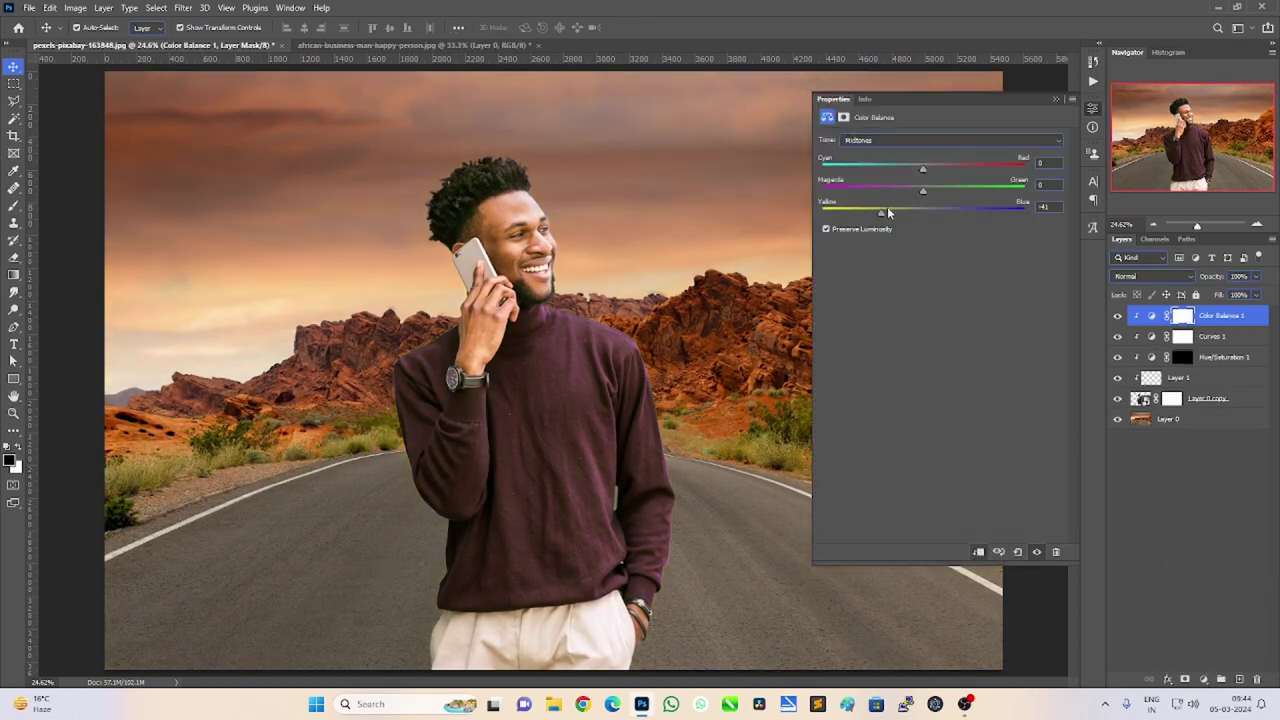
Set Color Balance midtones to about -47 Yellow–Blue and +23 Cyan–Red, then compare the result.
left_click_drag(912, 212, 893, 211)
left_click_drag(942, 167, 932, 167)
left_click_drag(892, 217, 876, 216)
left_click(1055, 100)
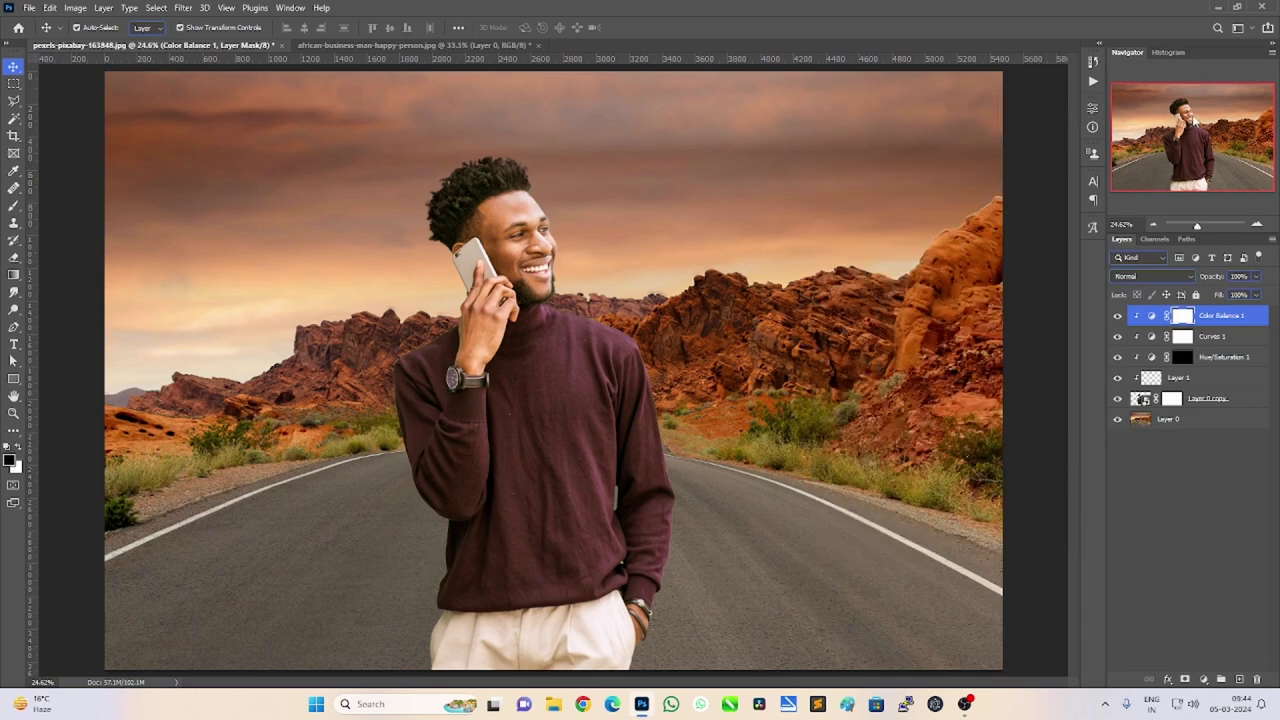
mouse_move(1118, 315)
left_mouse_down()
mouse_move(1117, 380)
mouse_move(1117, 312)
left_mouse_up()
left_click(13, 413)
scroll(720, 234, "down", 3)
scroll(718, 236, "up", 3)
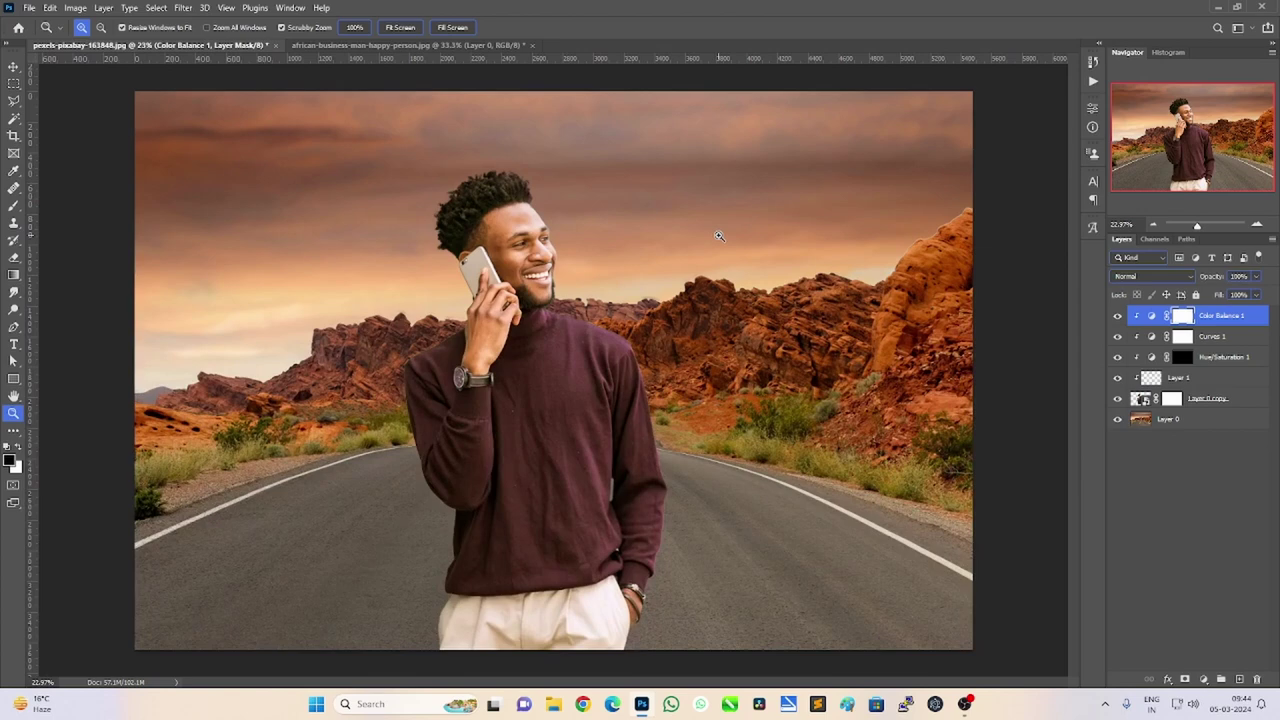
Hide the man's colour adjustments and sample dark sweater, road line and bright trouser tones.
left_click(1194, 421)
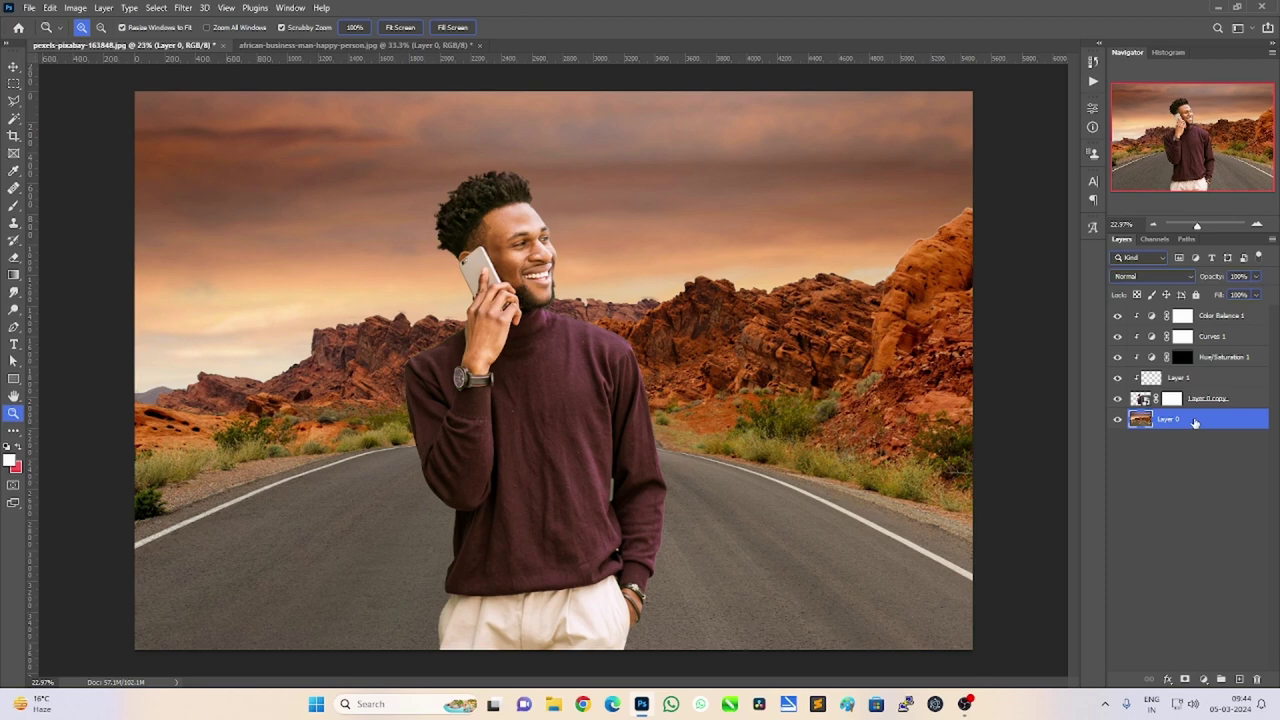
left_click_drag(1117, 318, 1112, 380)
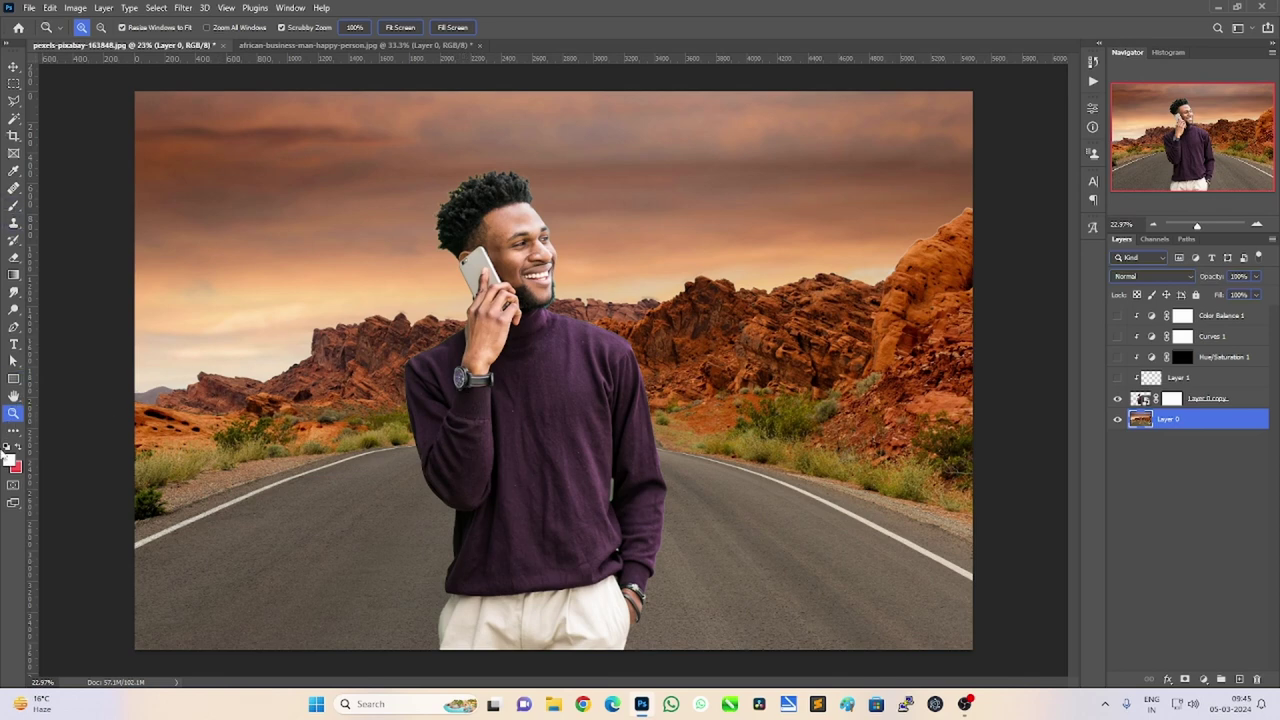
left_click(9, 460)
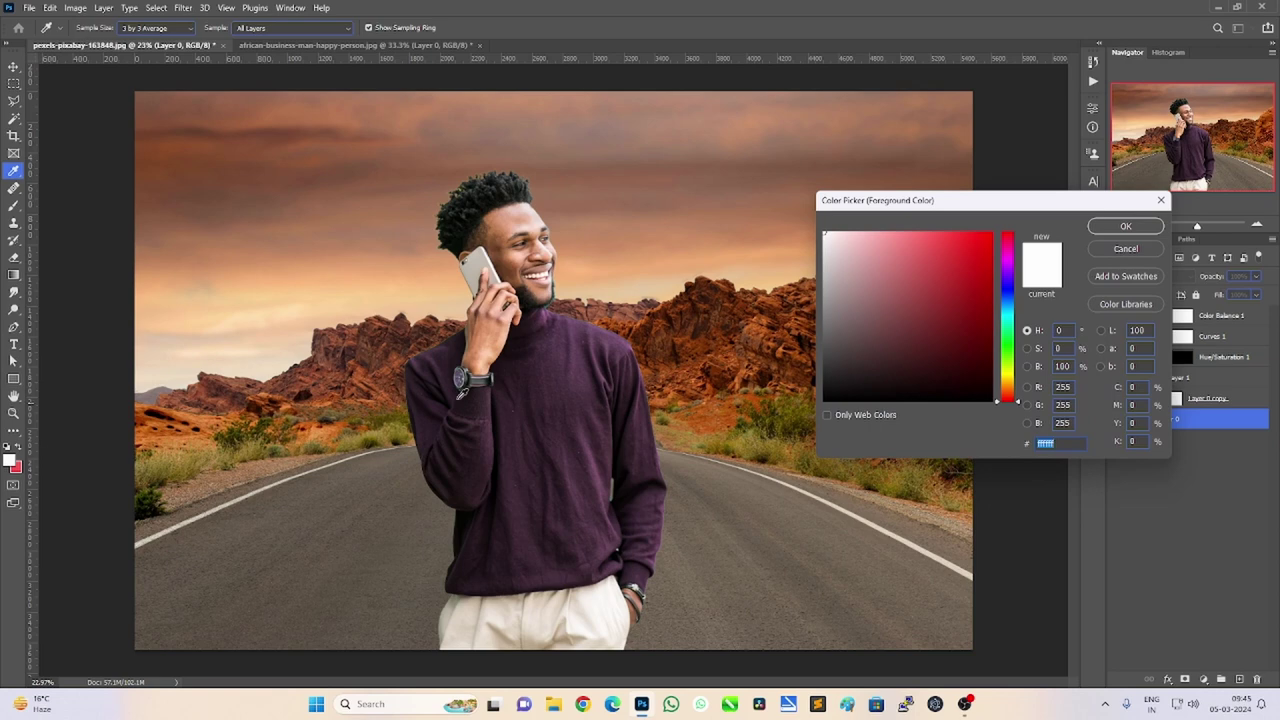
left_click(155, 409)
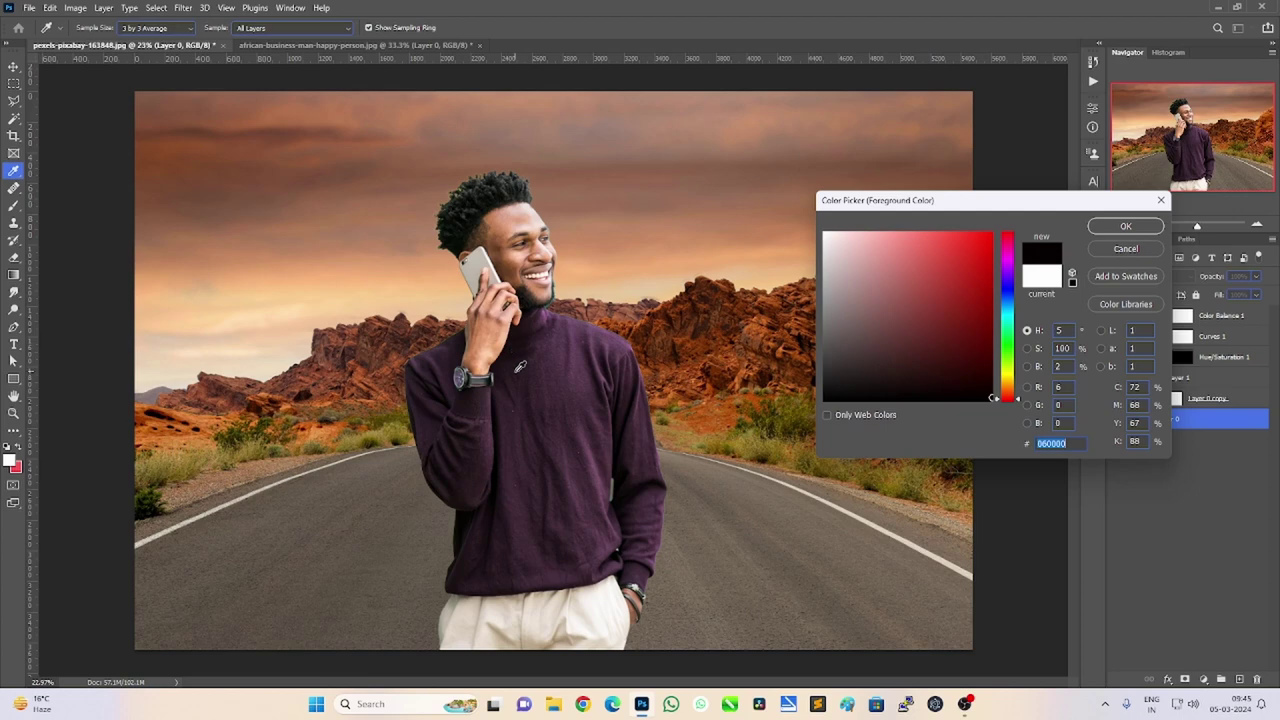
left_click(502, 468)
left_click(930, 546)
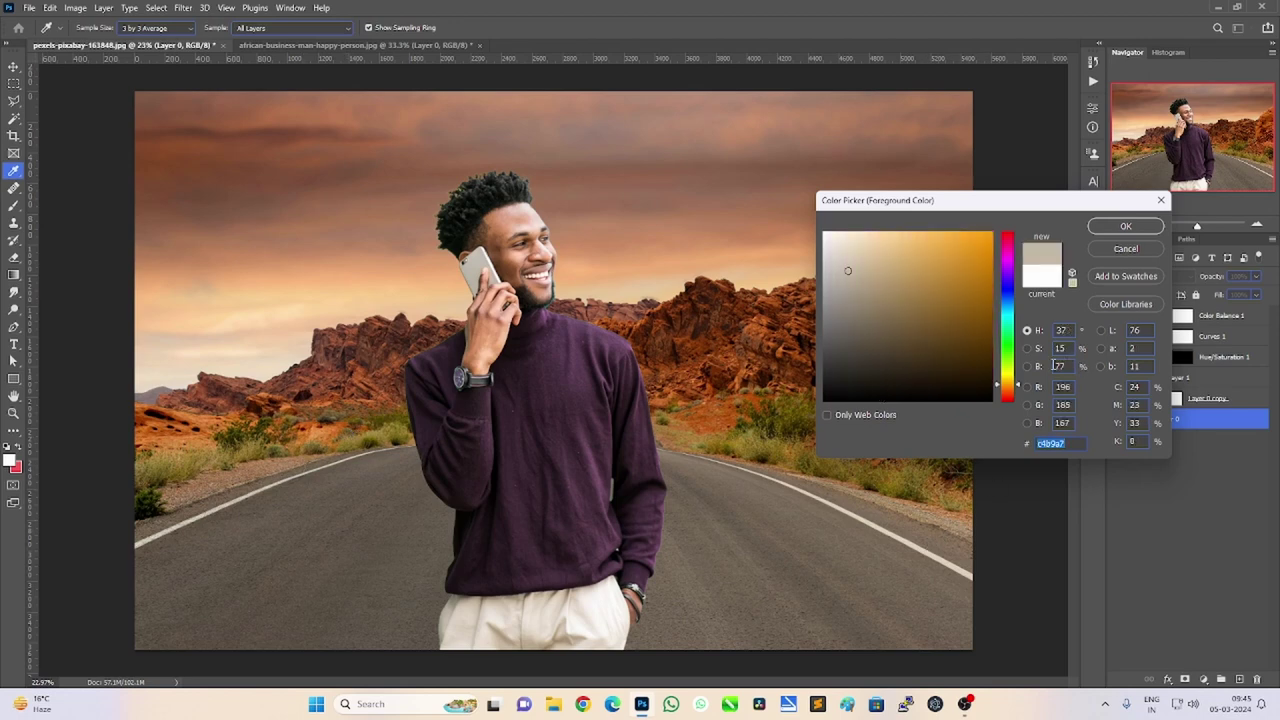
left_click(600, 598)
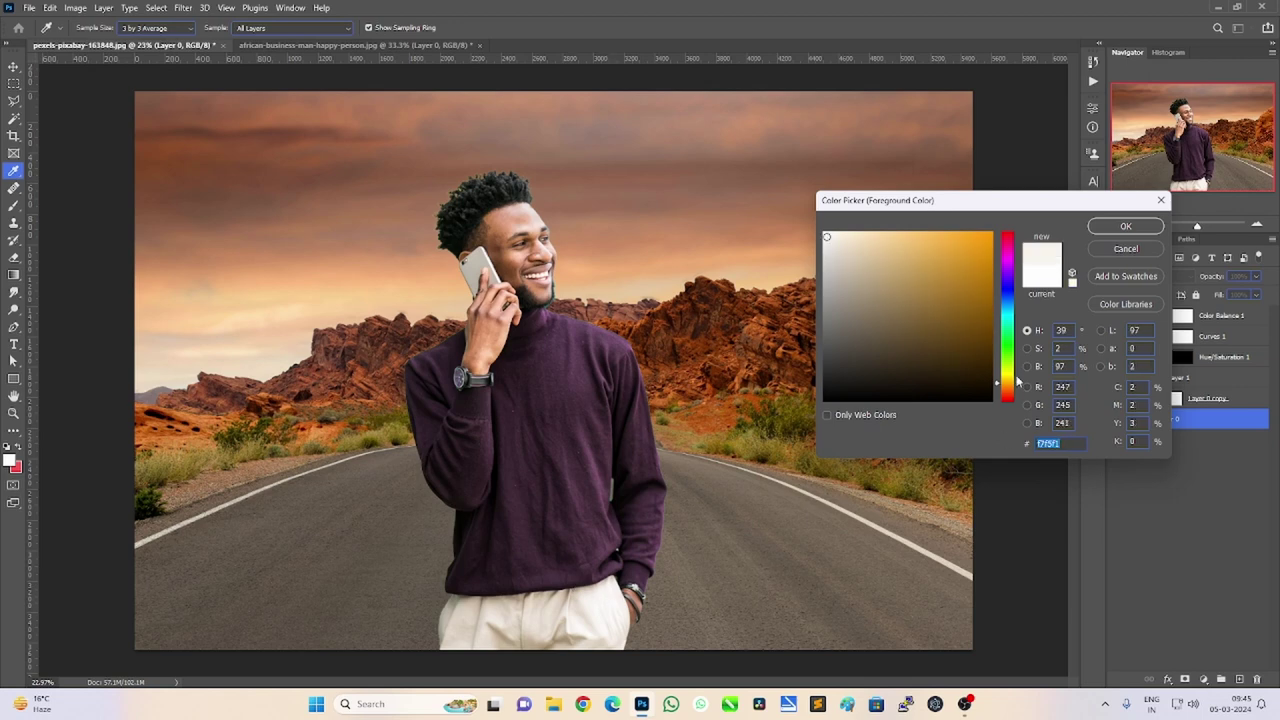
left_click(594, 603)
left_click(1125, 249)
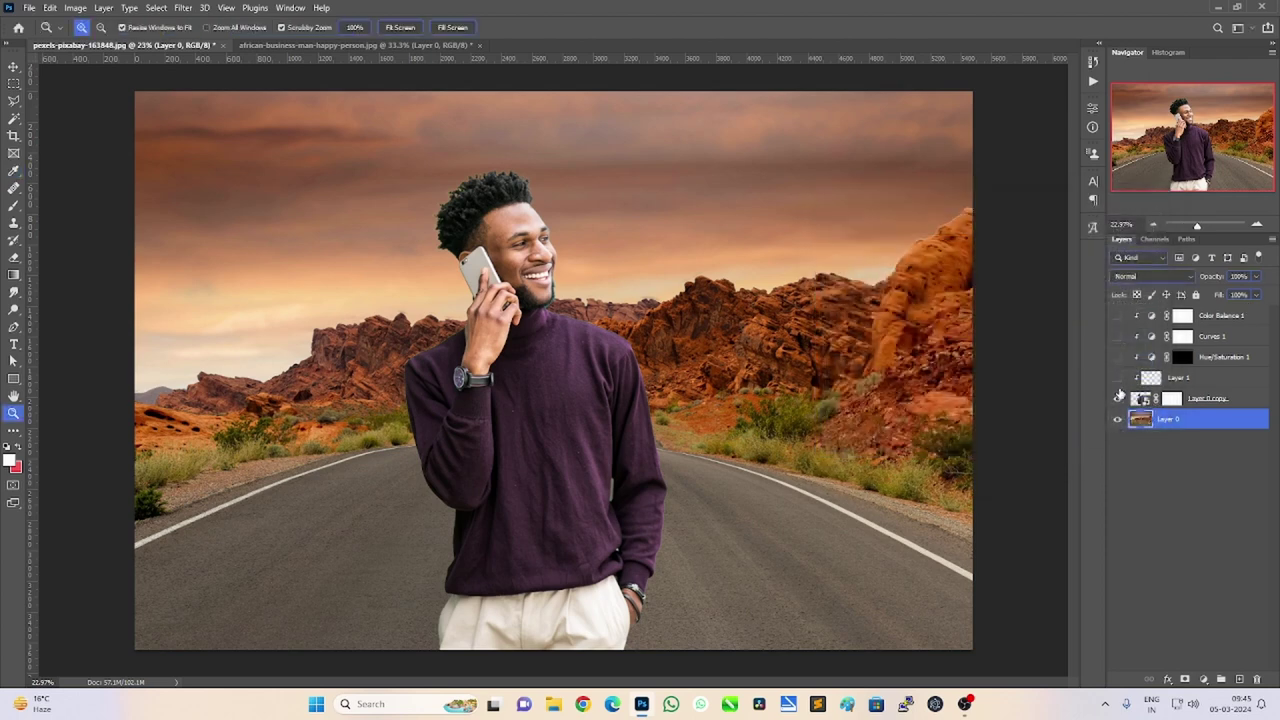
Show Layer 0 copy and add a reduced-contrast Brightness/Contrast layer above Layer 0.
left_click(1118, 398)
left_click(1201, 680)
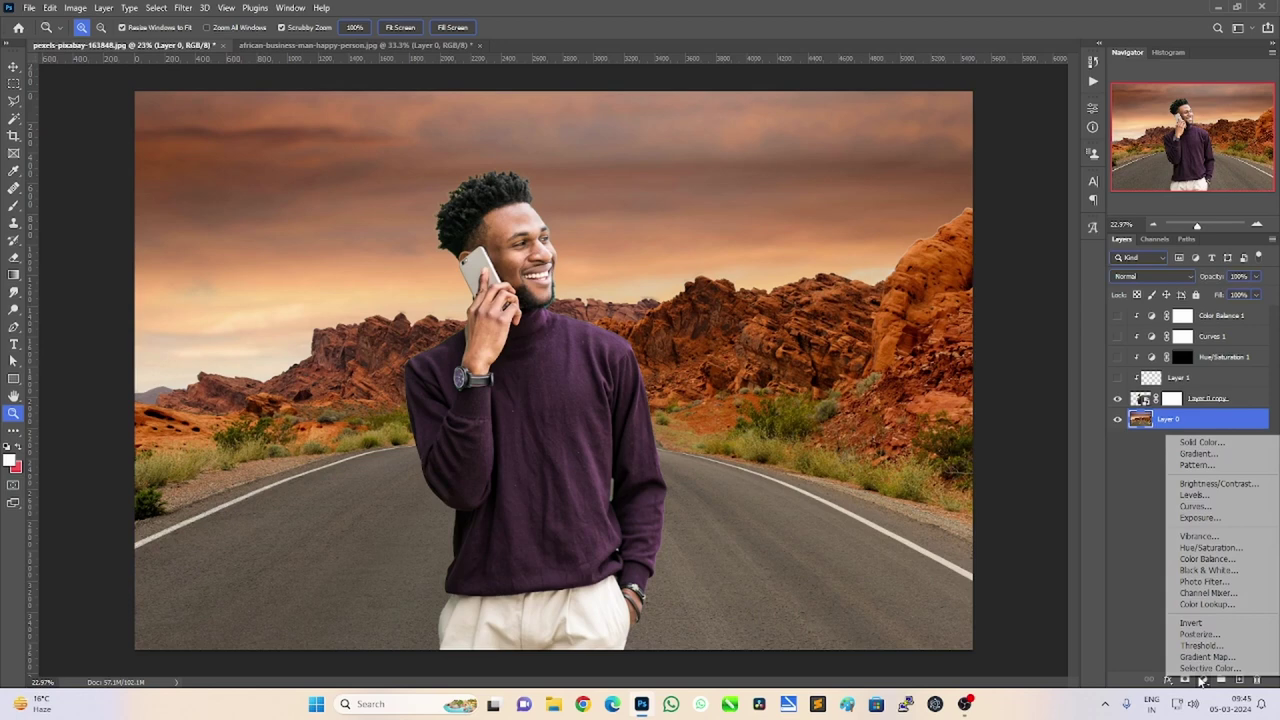
left_click(1200, 488)
left_click_drag(938, 202, 760, 201)
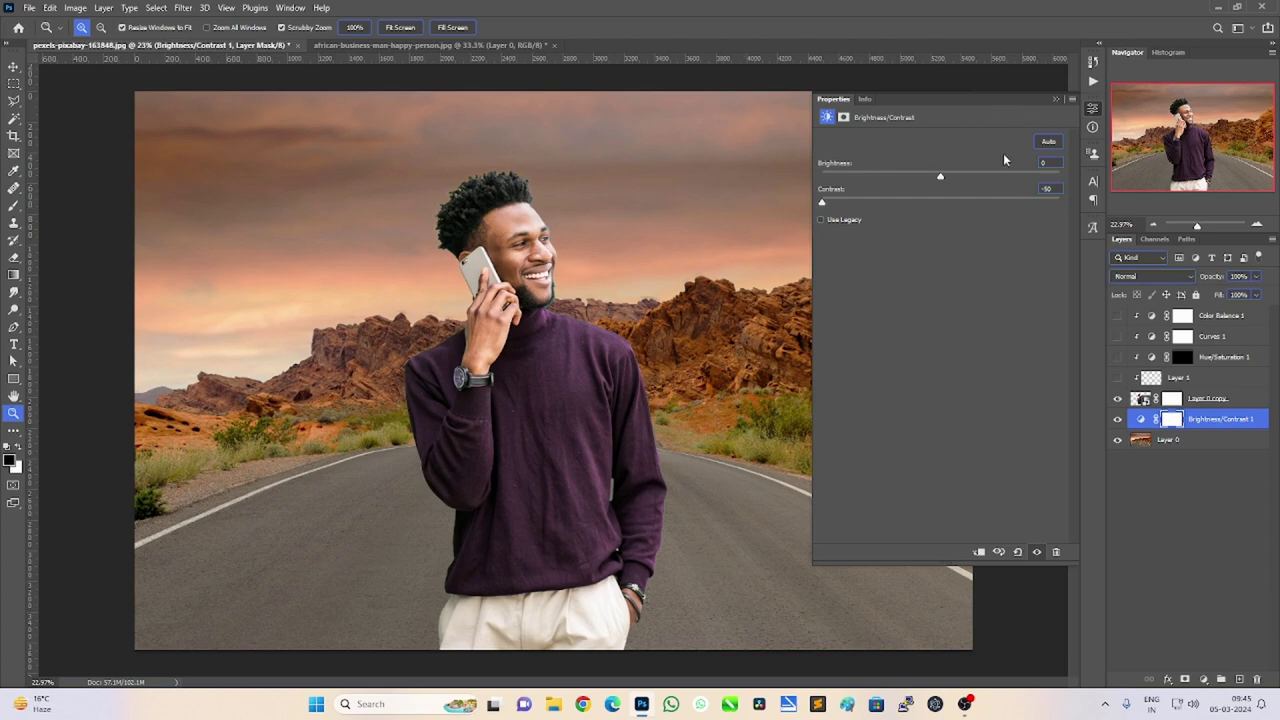
left_click_drag(822, 202, 984, 202)
left_click(843, 201)
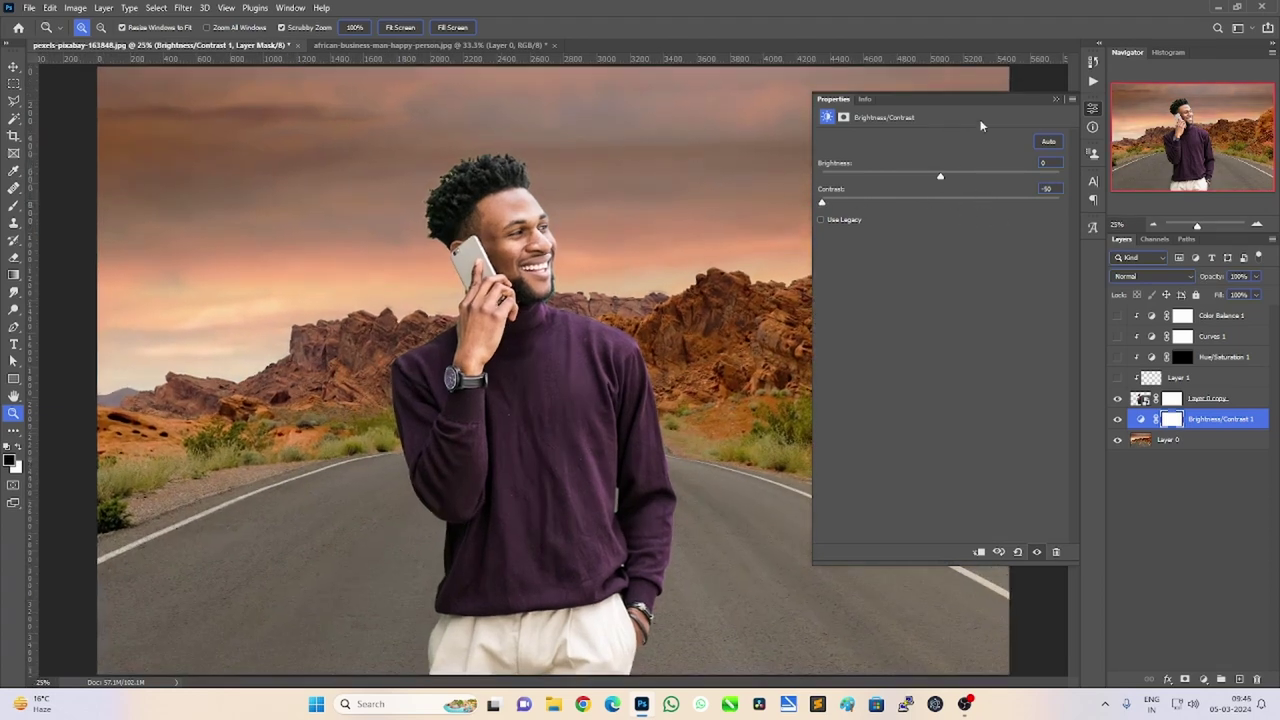
left_click(1057, 98)
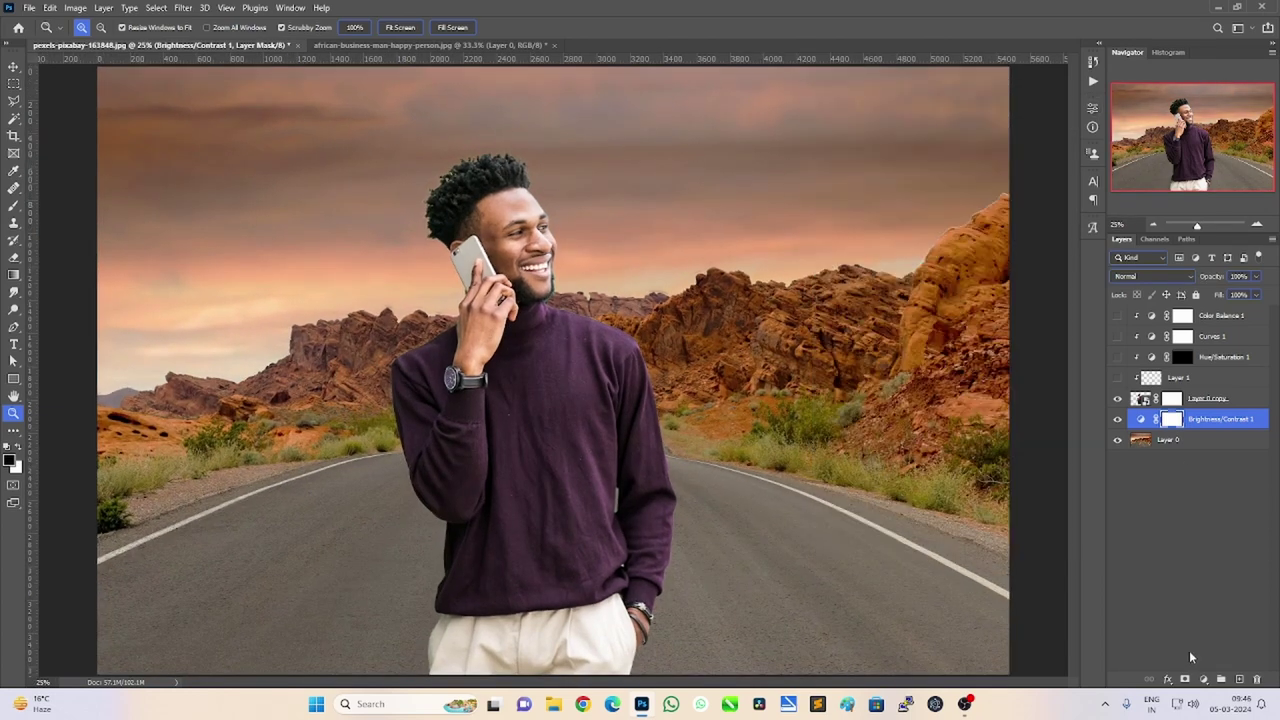
left_click(1203, 679)
Add a white Solid Color fill layer and lower its opacity to 24%.
left_click(1207, 450)
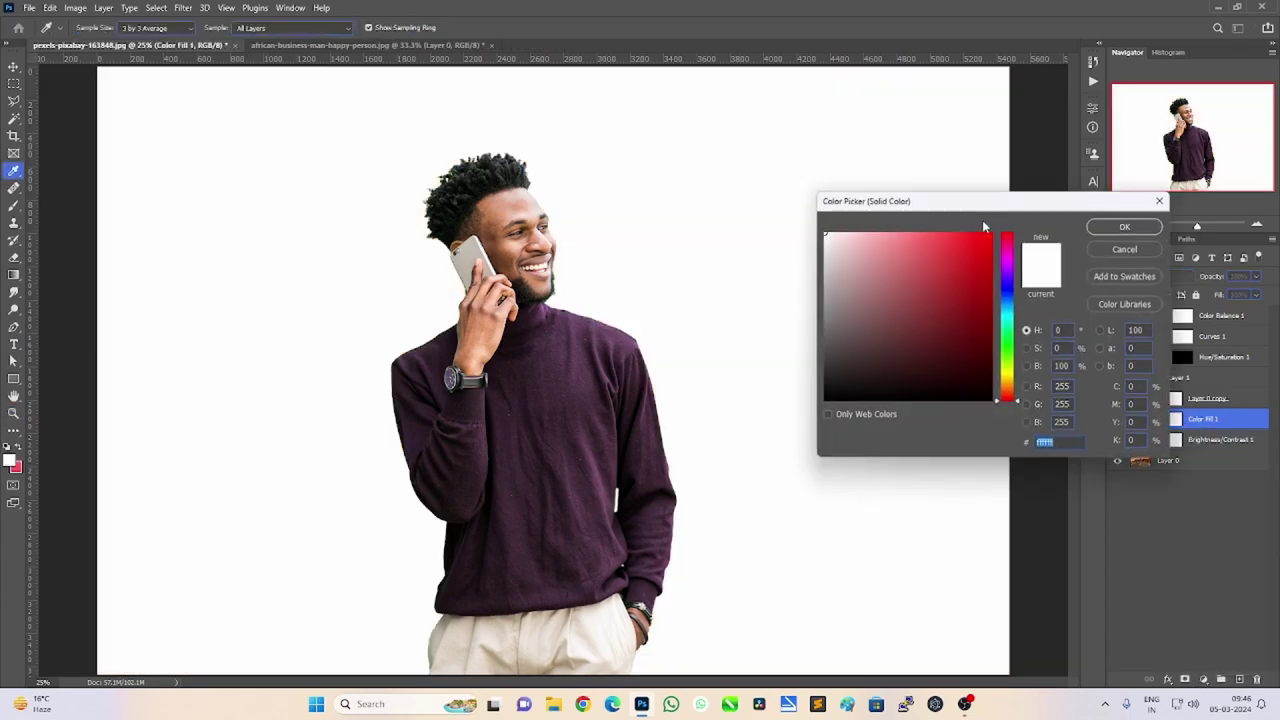
left_click(1124, 226)
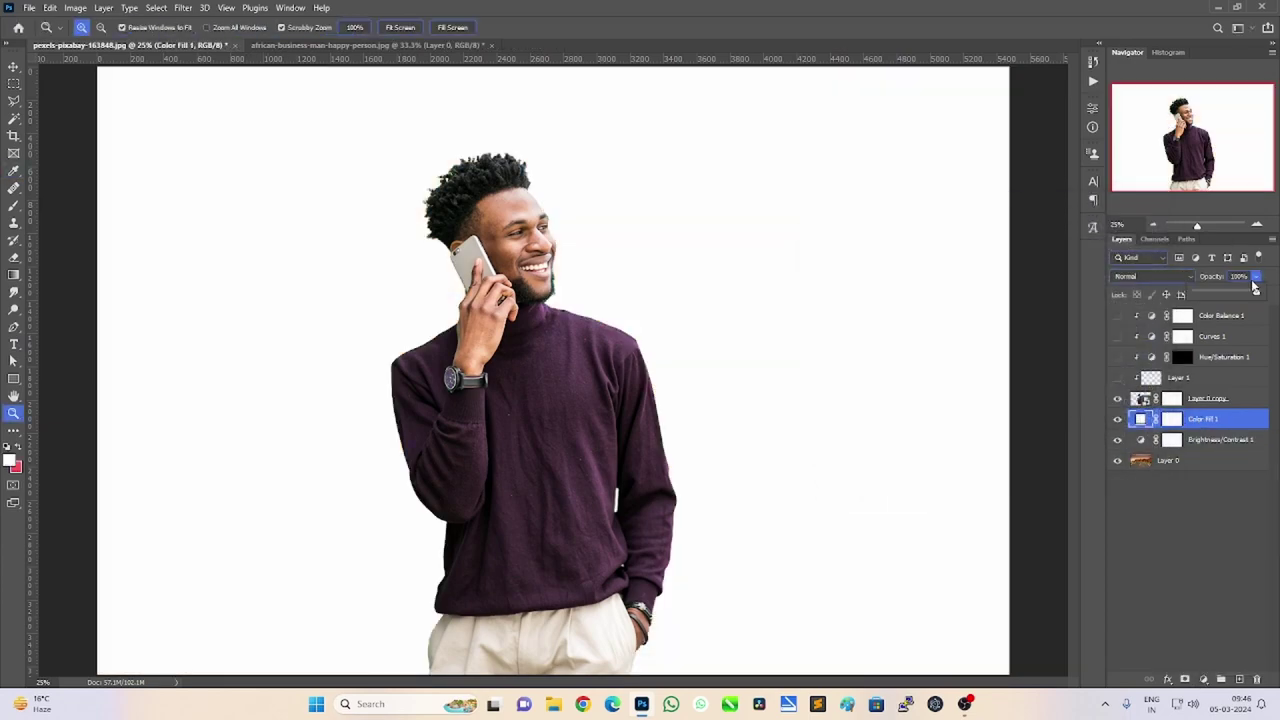
left_click_drag(1255, 287, 1222, 294)
scroll(572, 443, "down", 5)
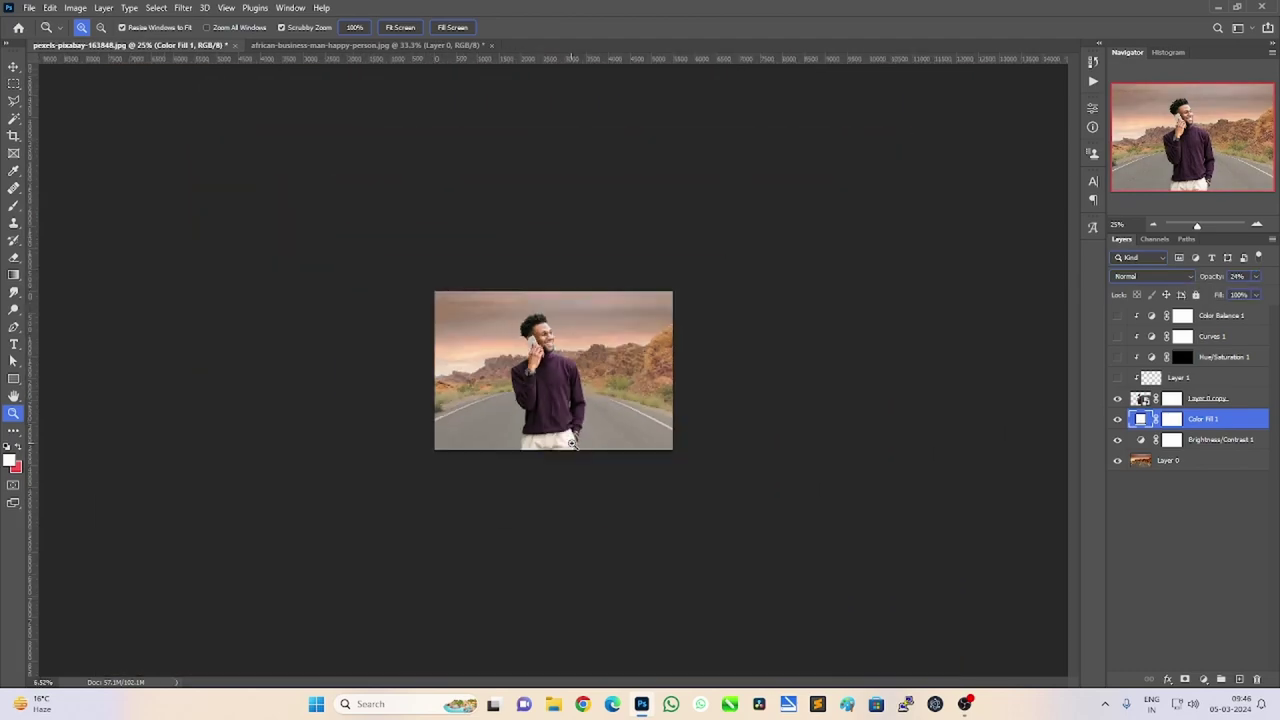
scroll(572, 443, "up", 3)
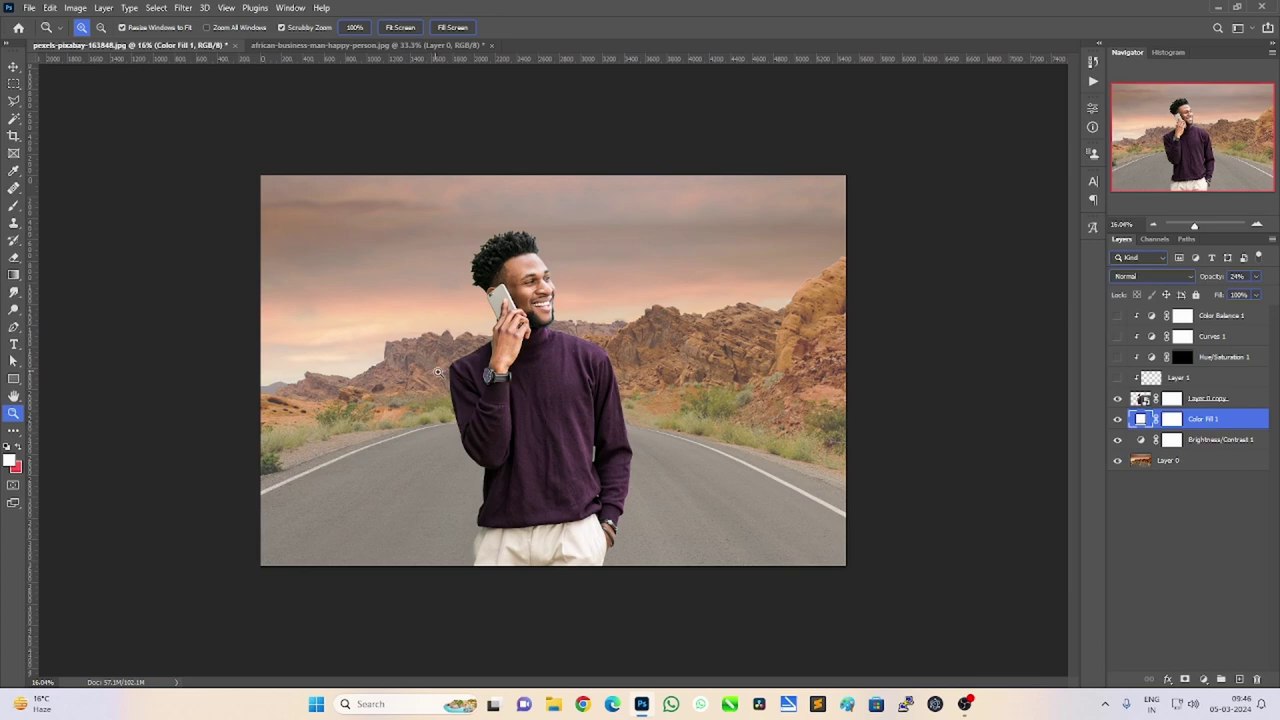
scroll(700, 368, "up", 1)
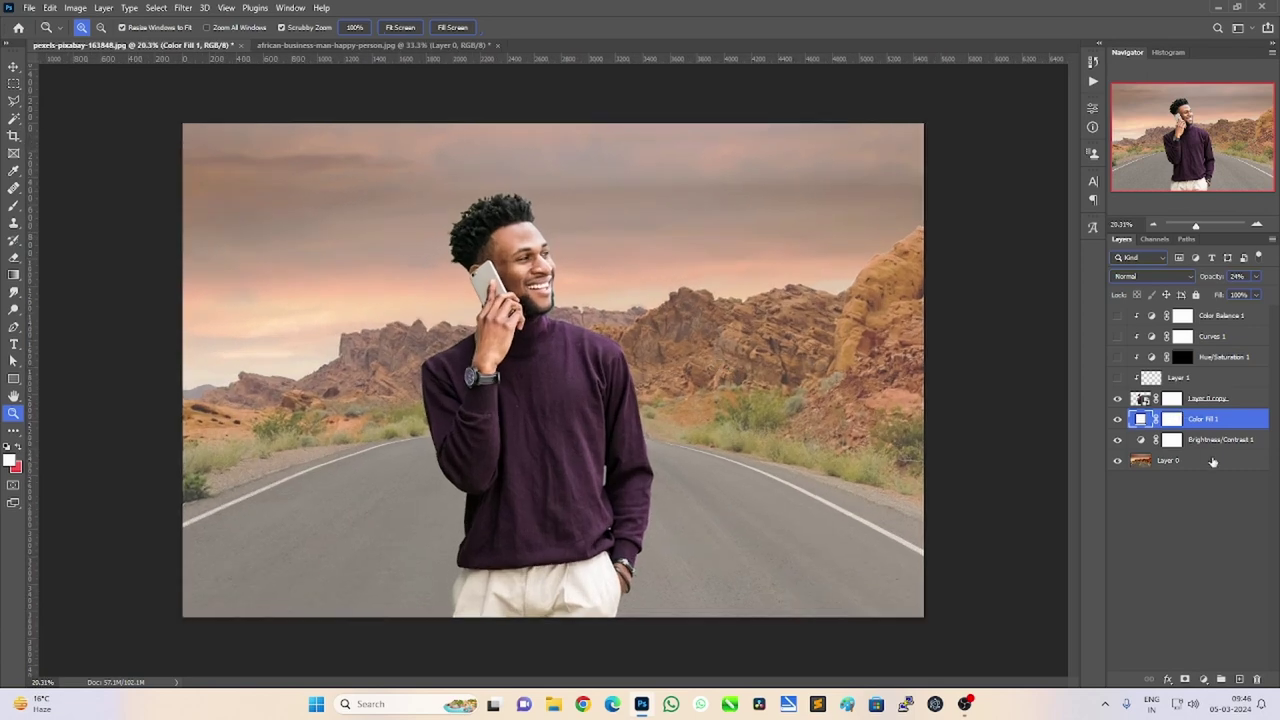
left_click(1200, 677)
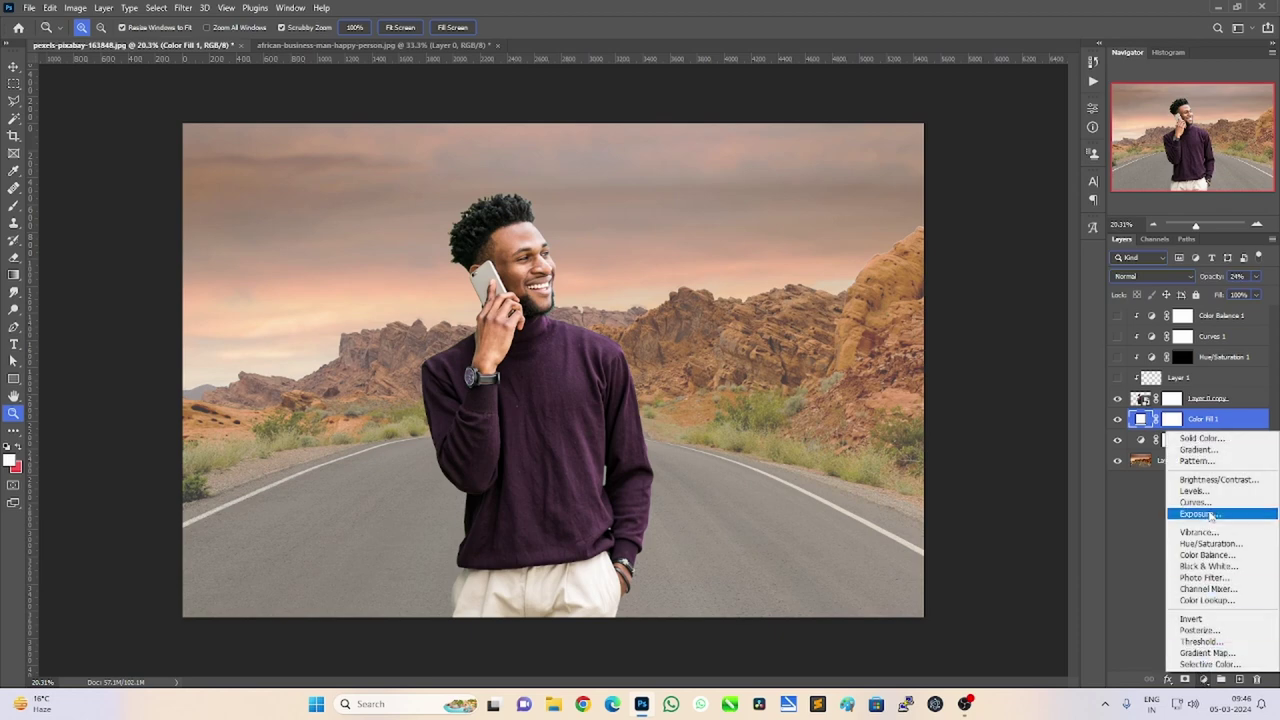
left_click(1212, 482)
left_click_drag(940, 207, 1050, 205)
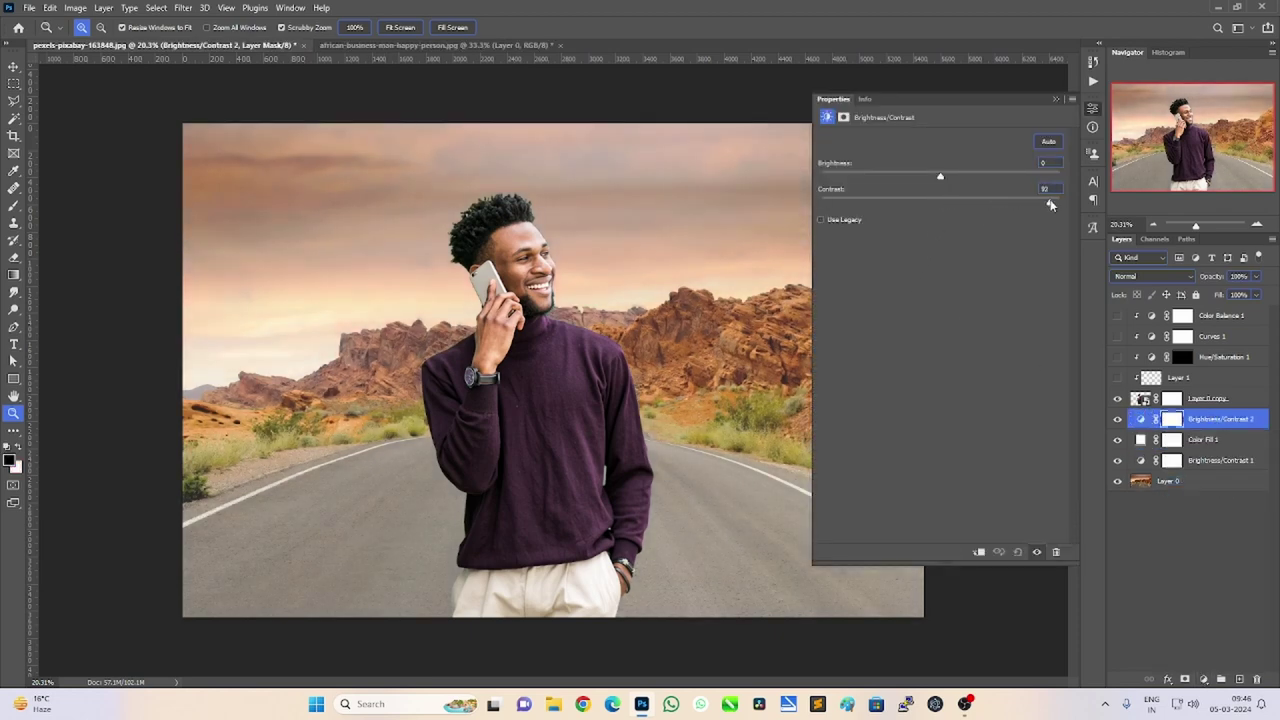
left_click(1056, 98)
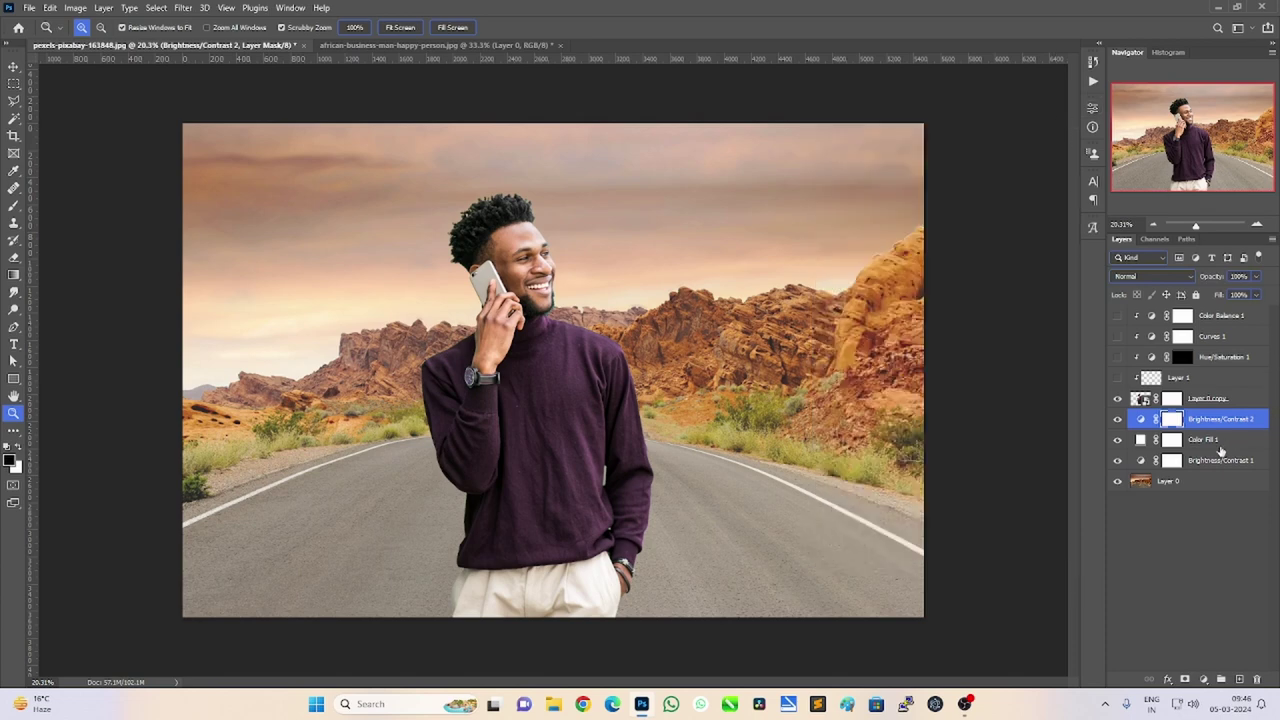
left_click(1204, 484)
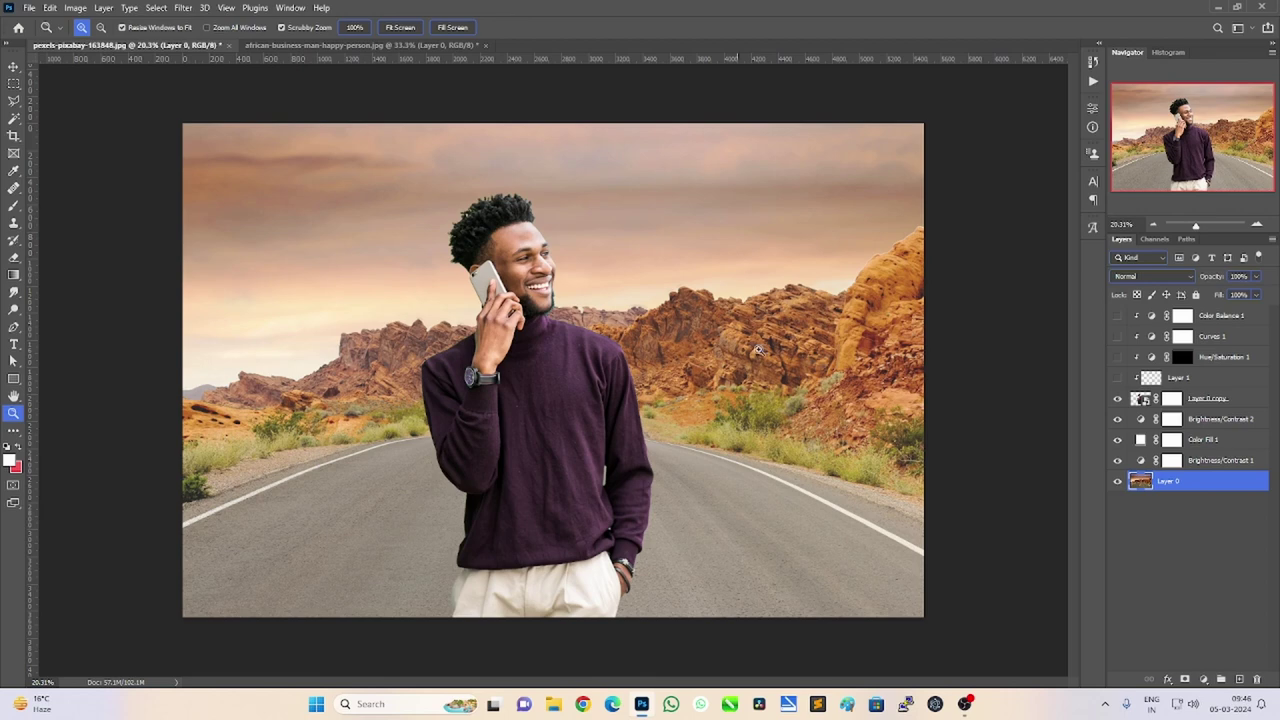
left_click(1223, 425)
Delete the Color Fill and Brightness/Contrast layers and re-enable the colour-grading layers.
key("Delete")
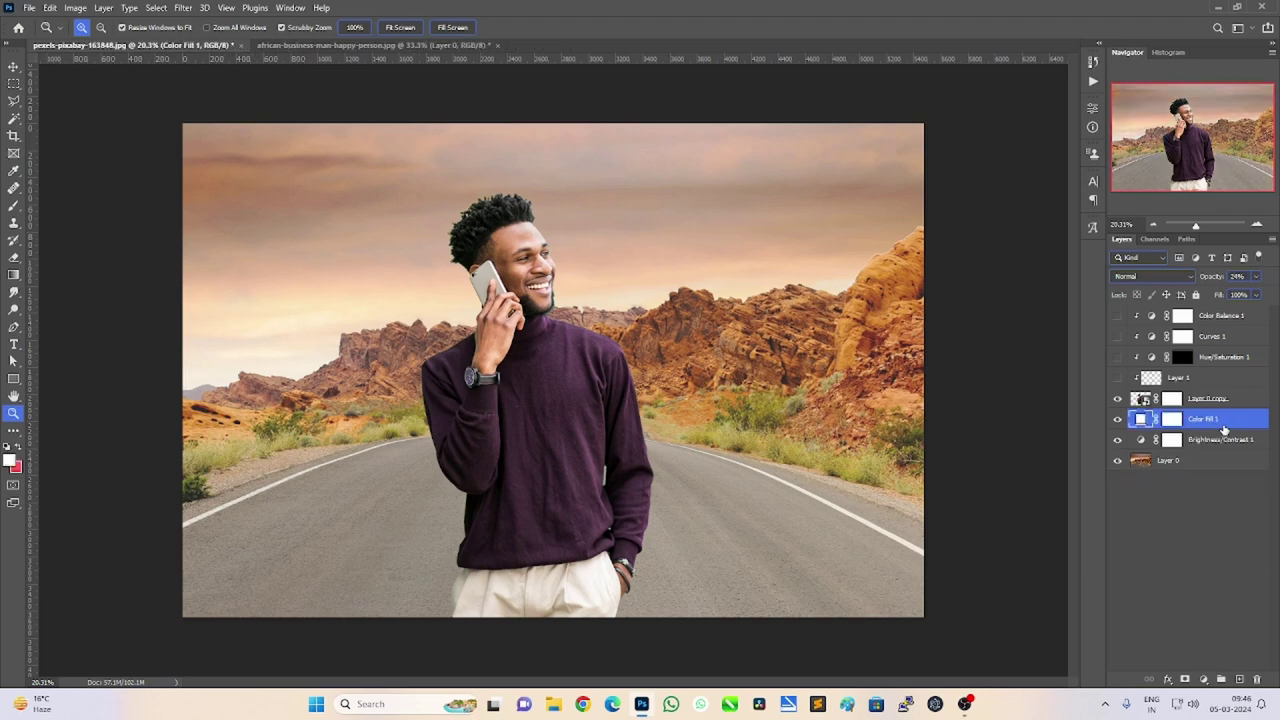
key("Delete")
key("Delete")
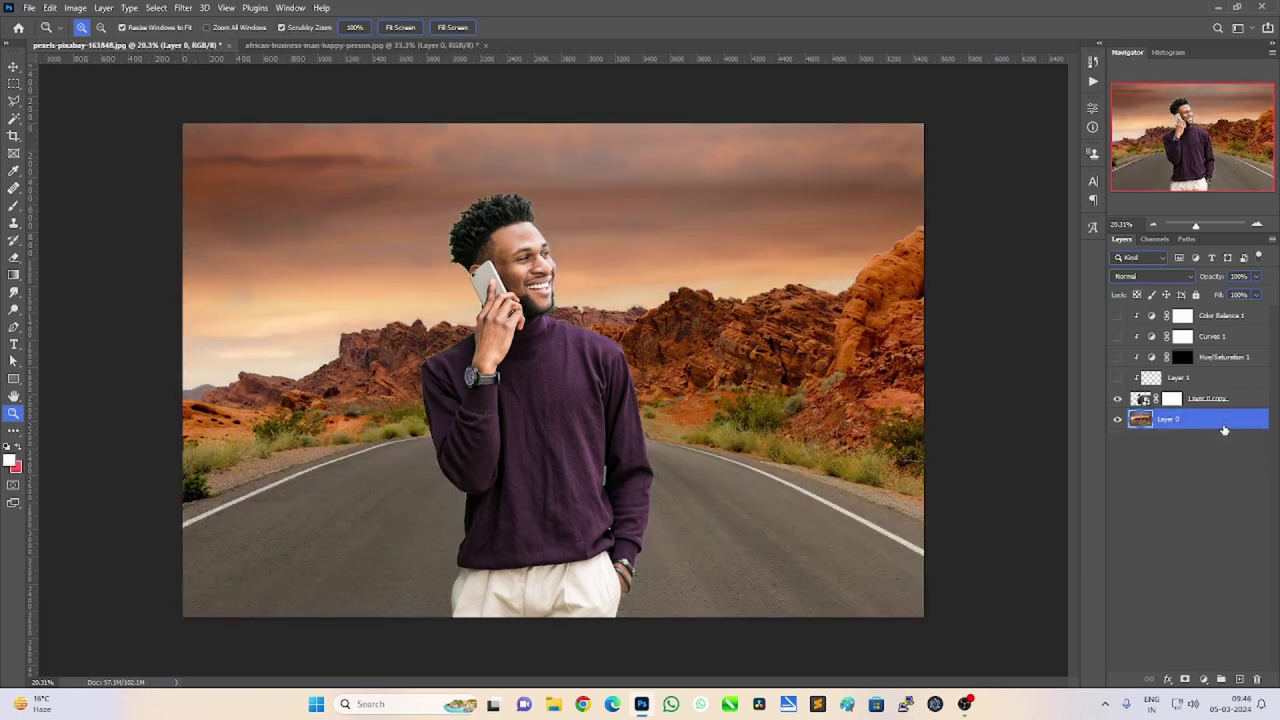
left_click_drag(1117, 315, 1117, 377)
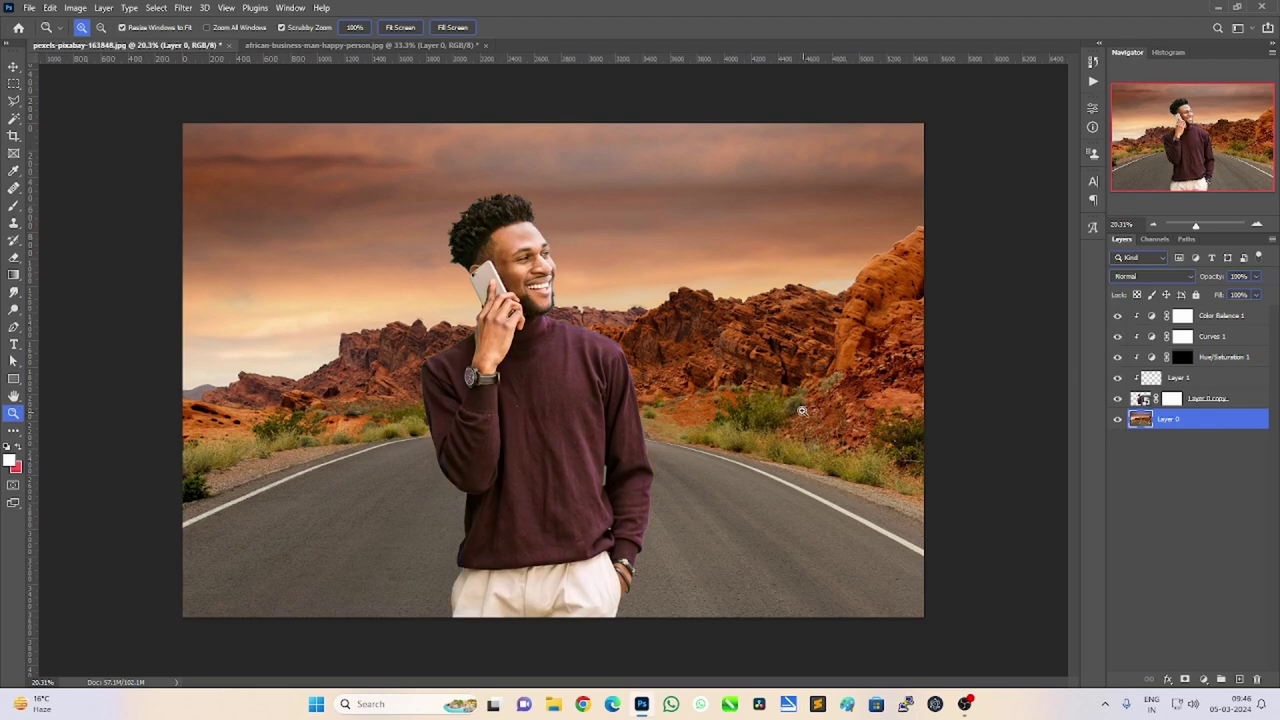
left_click_drag(566, 306, 587, 305)
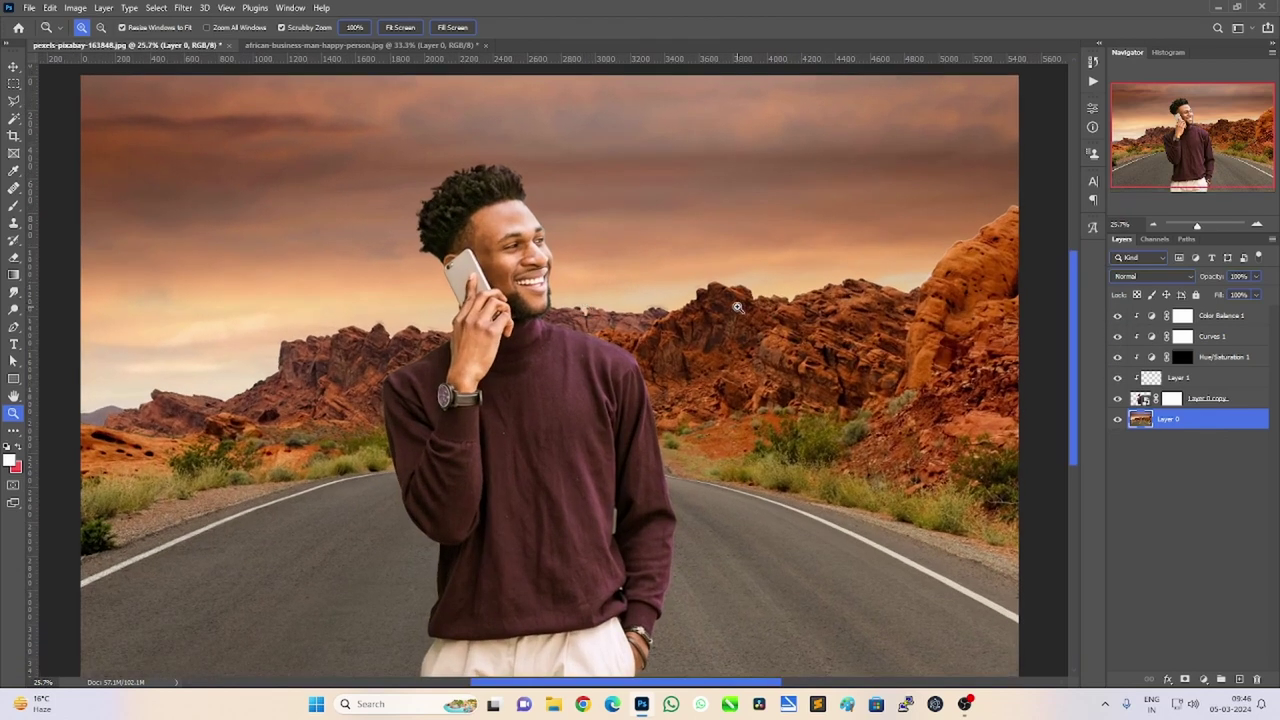
left_click_drag(737, 307, 708, 302)
Set the Color Balance 1 layer's opacity to 62%.
left_click(1249, 320)
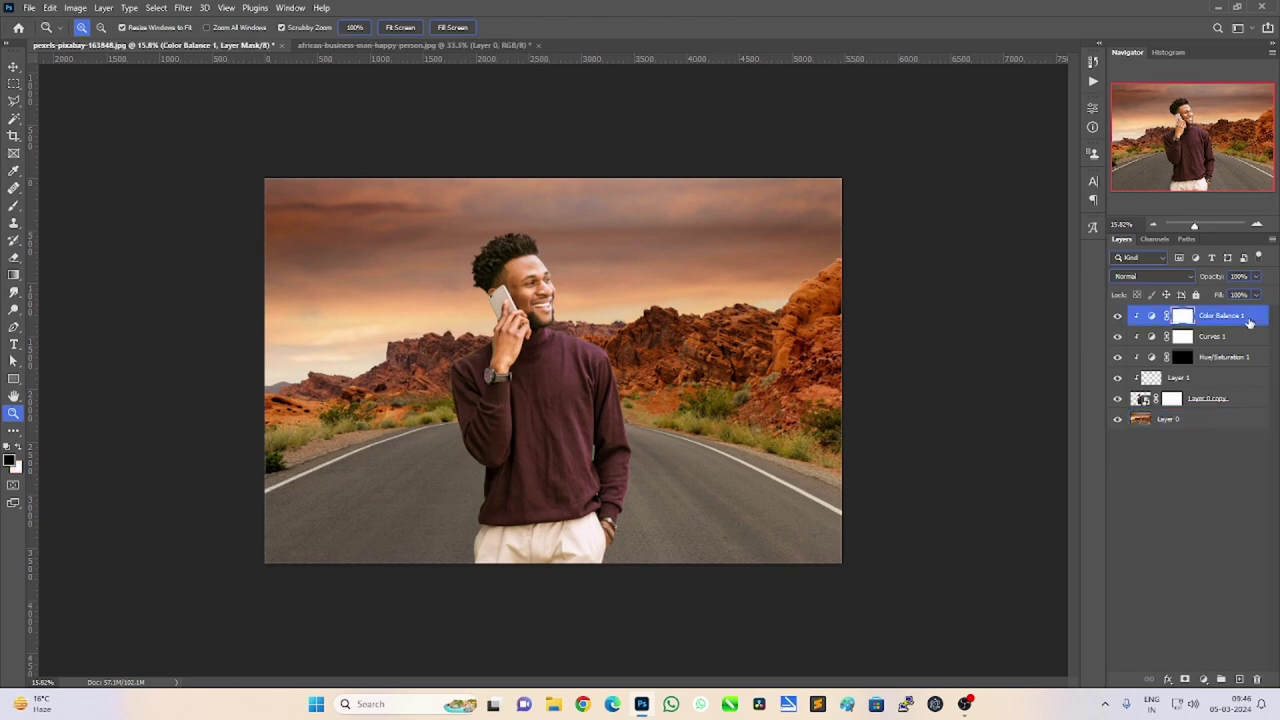
left_click(1256, 276)
left_click_drag(1257, 294, 1232, 294)
left_click_drag(575, 243, 630, 255)
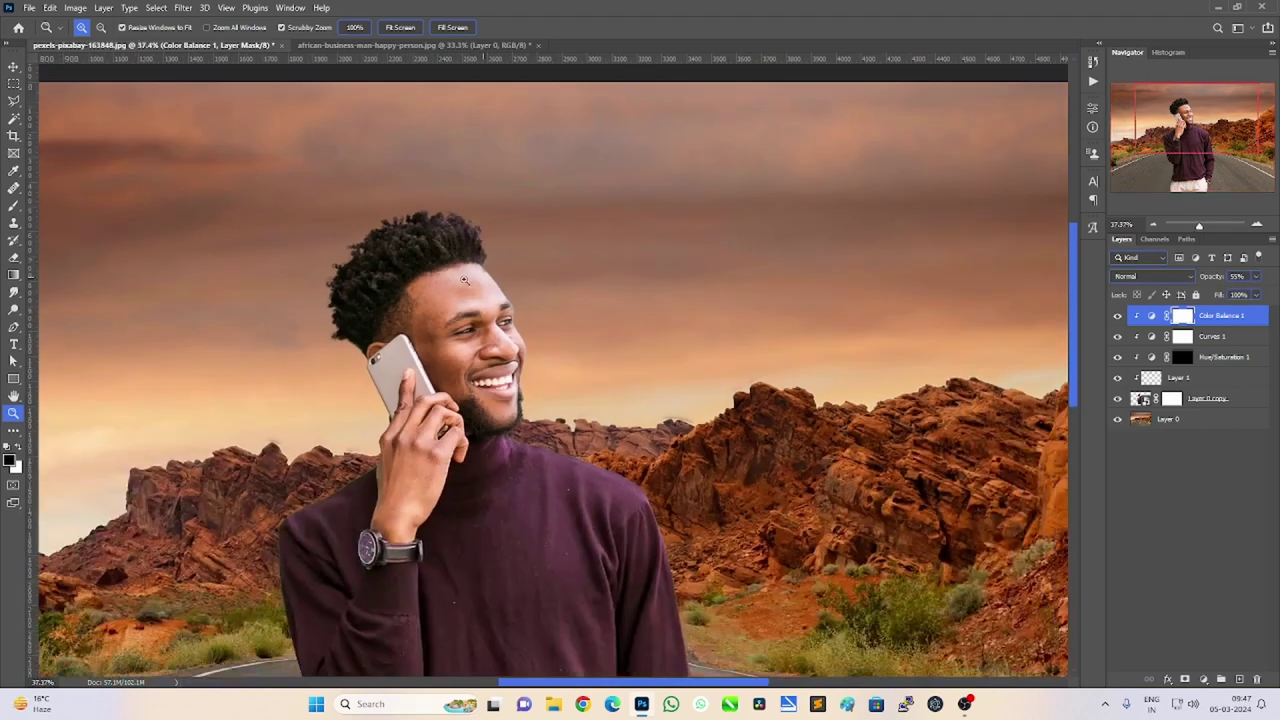
mouse_move(644, 363)
left_mouse_down()
mouse_move(614, 371)
mouse_move(521, 236)
left_mouse_up()
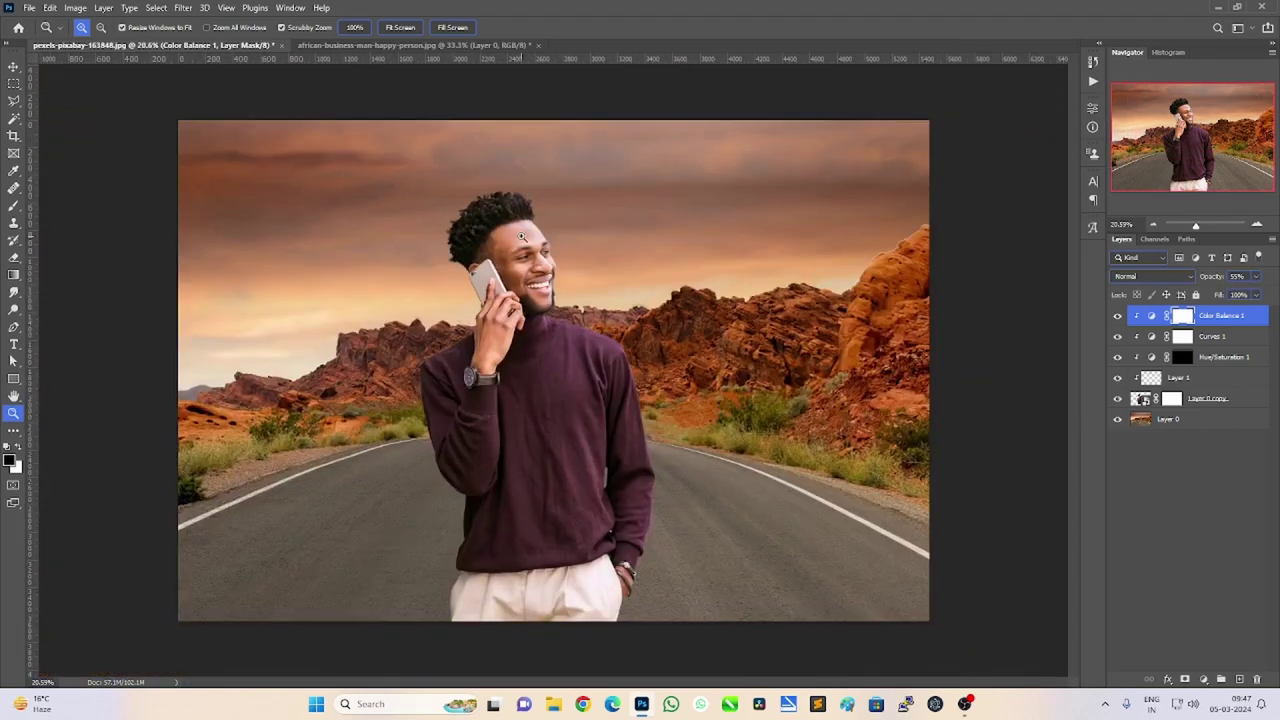
left_click(1256, 276)
left_click_drag(1248, 298, 1272, 295)
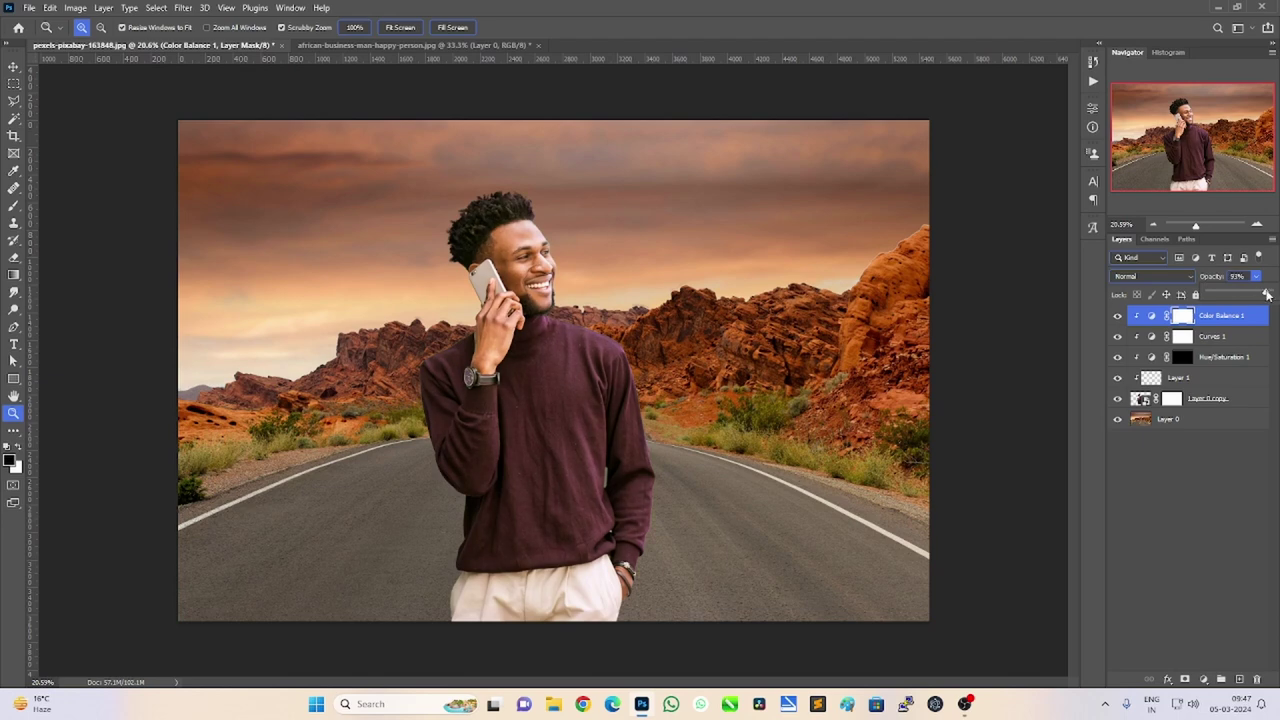
left_click(1220, 525)
left_click_drag(678, 431, 671, 432)
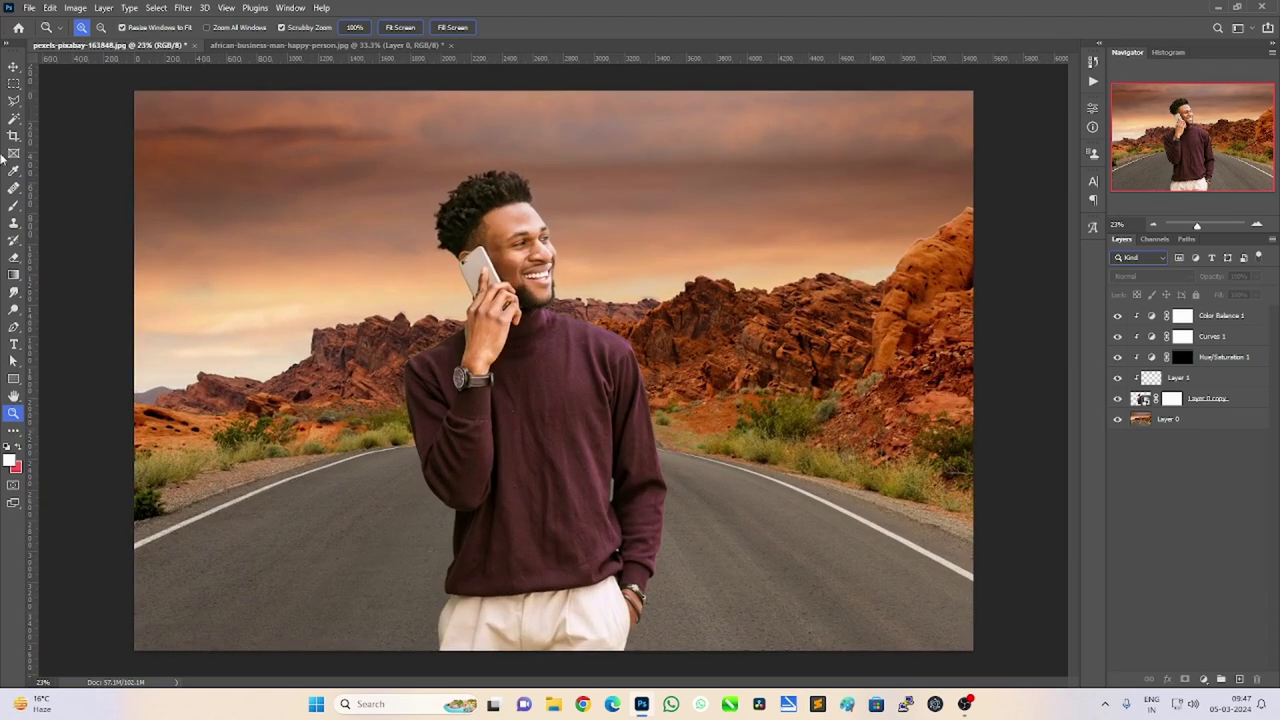
left_click(13, 66)
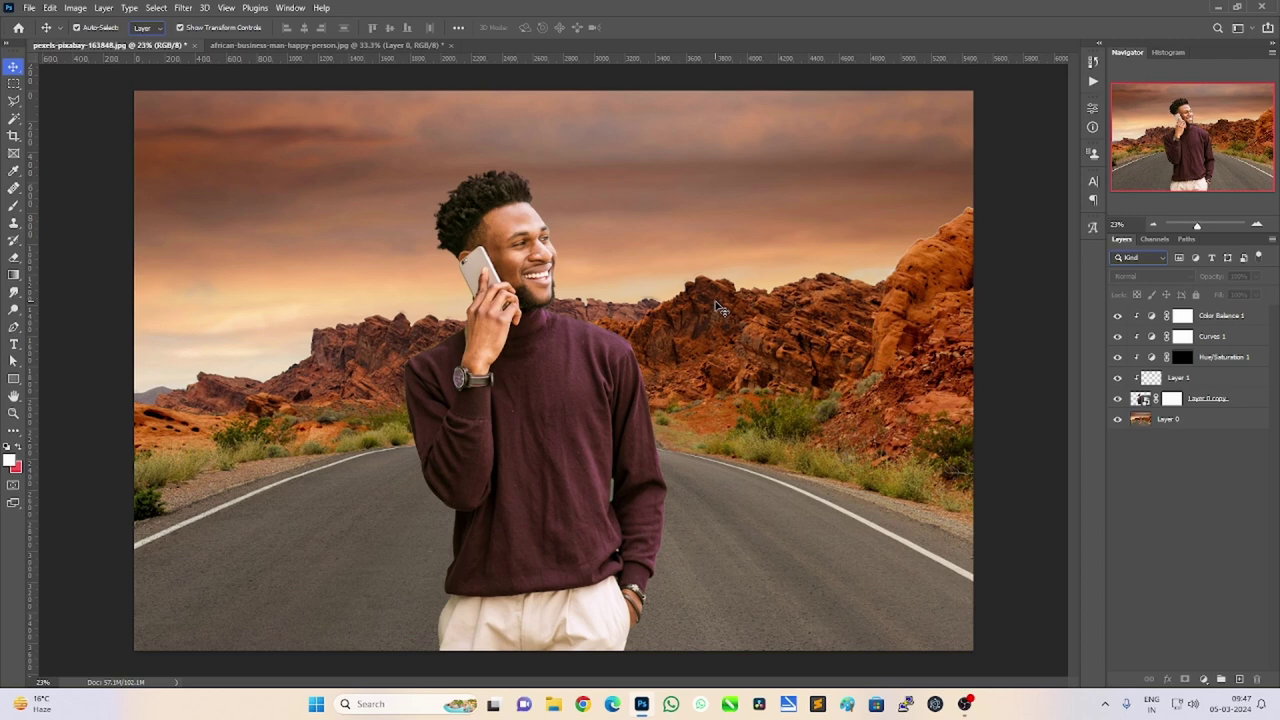
Duplicate Layer 0 and convert the copy to a smart object.
left_click(1193, 422)
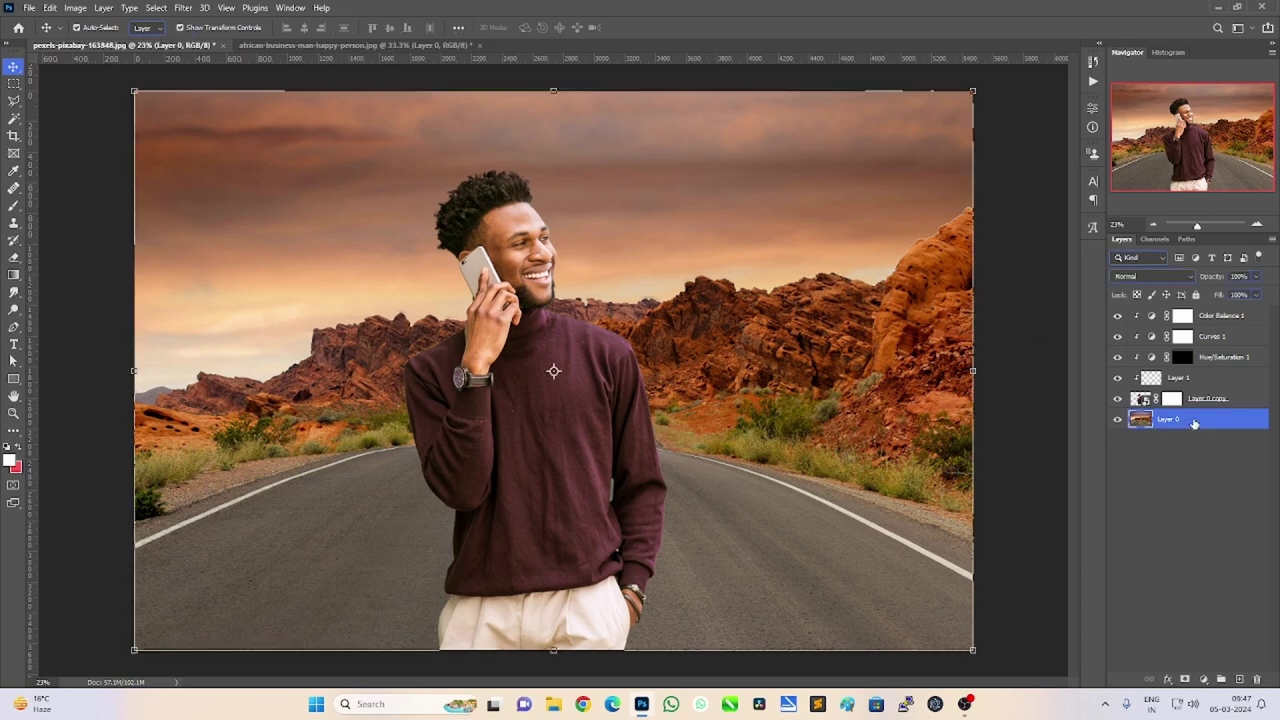
key("ctrl+j")
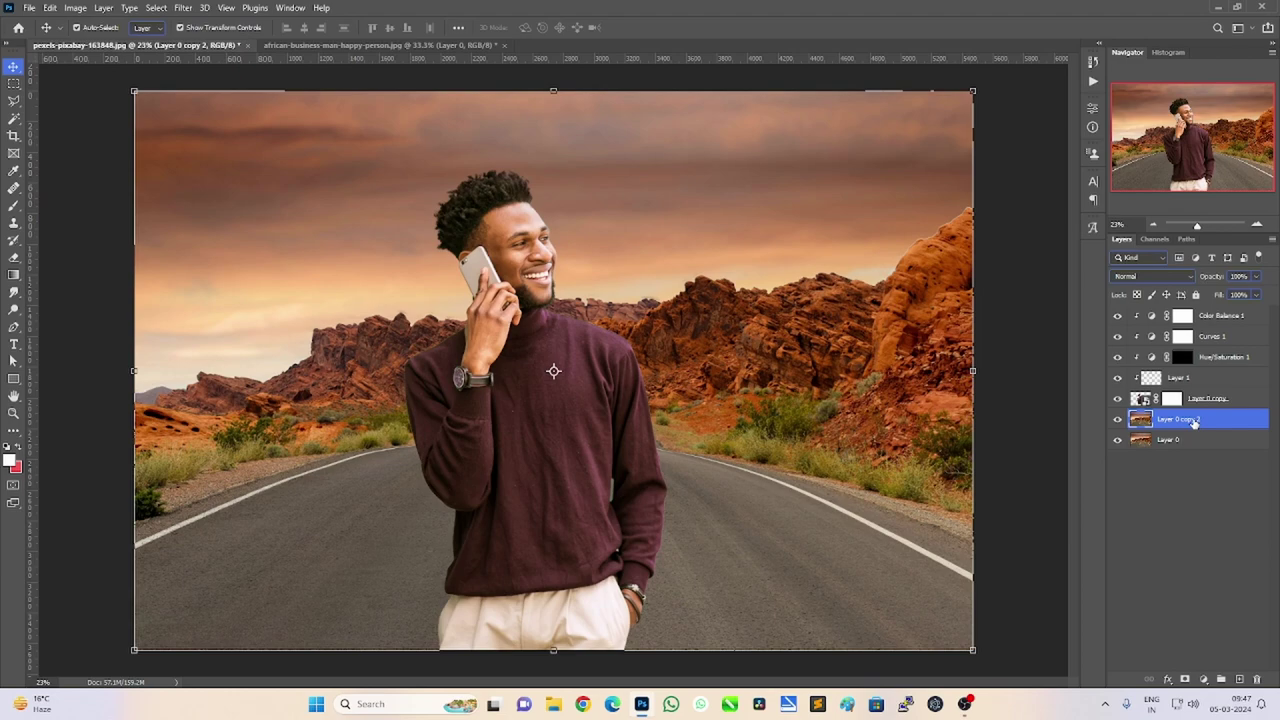
right_click(1193, 422)
left_click(1035, 306)
Apply a Gaussian Blur with 8.2-pixel radius to the copy.
left_click(183, 7)
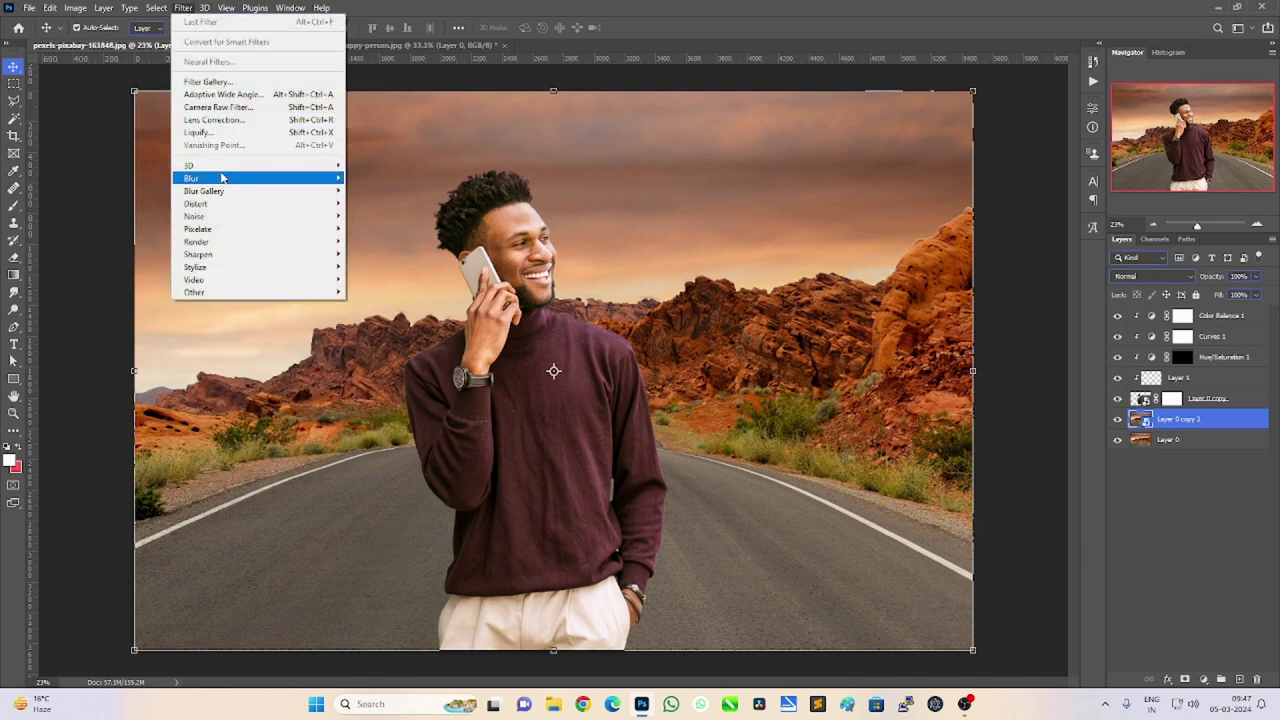
mouse_move(200, 178)
left_click(380, 229)
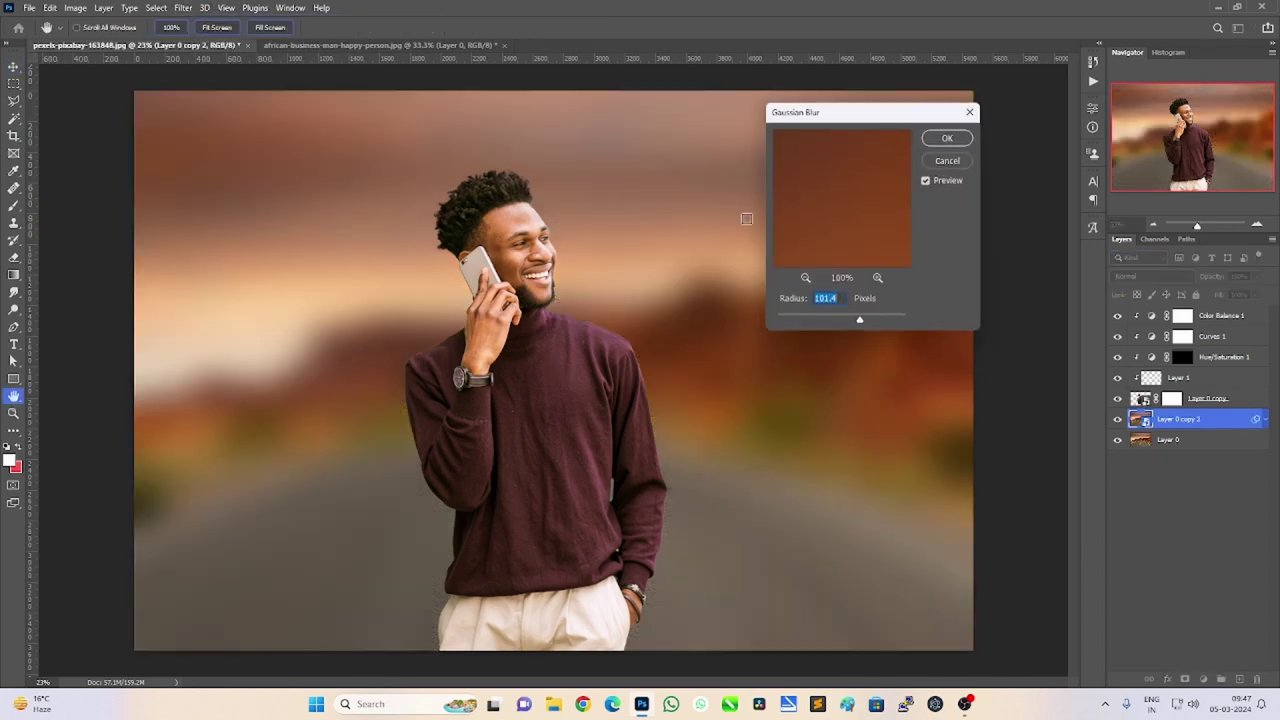
mouse_move(859, 319)
left_mouse_down()
mouse_move(782, 320)
mouse_move(797, 319)
left_mouse_up()
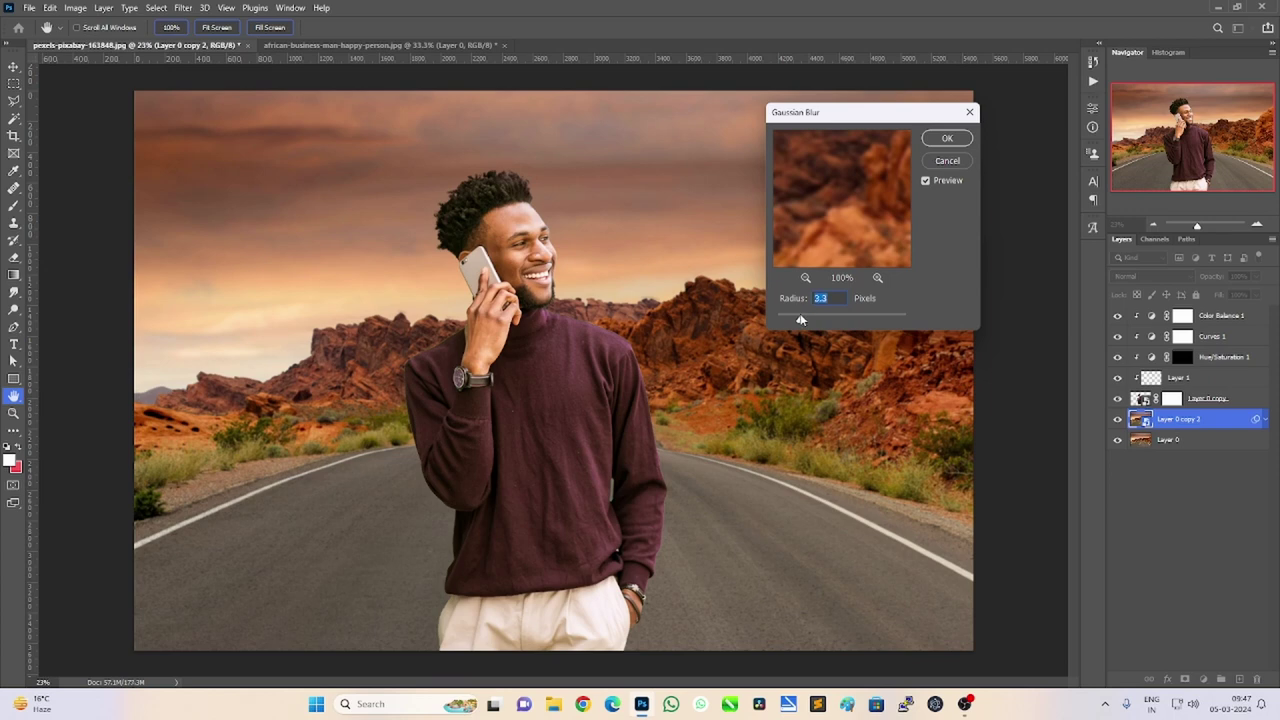
left_click_drag(801, 320, 824, 319)
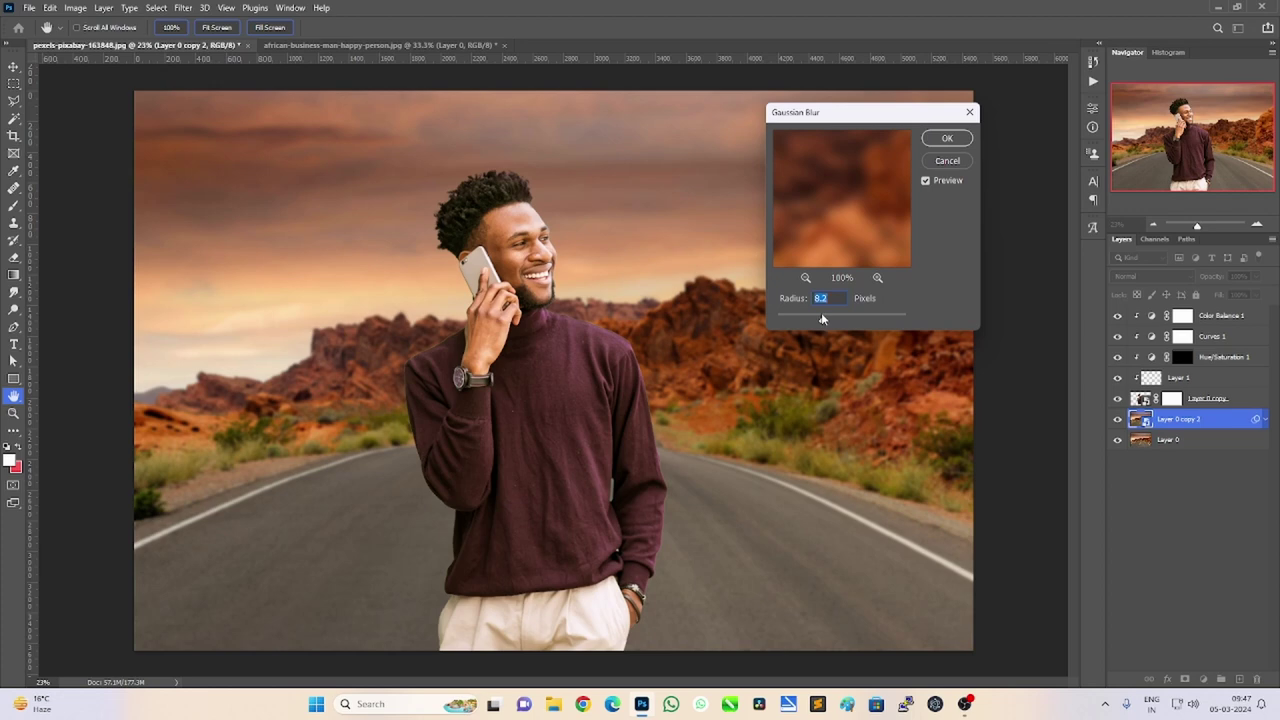
key("Return")
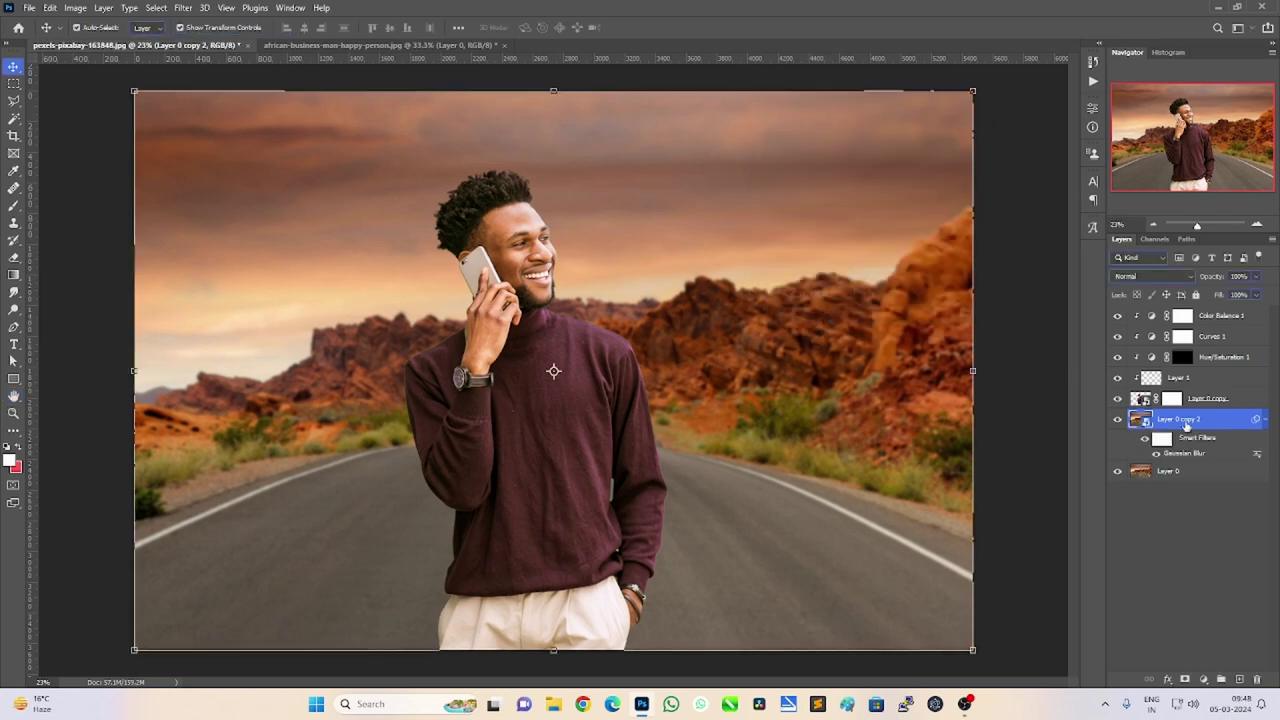
Give Layer 0 copy 2 an inverted black mask and choose the Black, White gradient preset.
left_click(1186, 679)
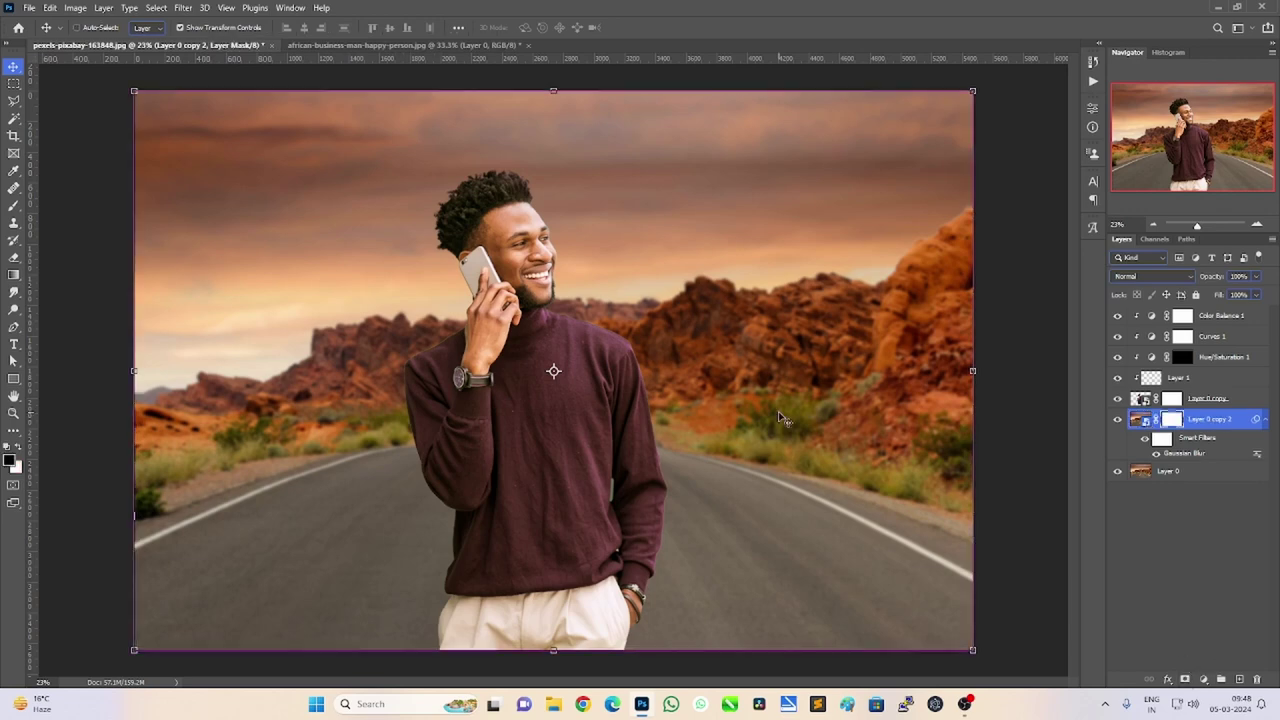
key("ctrl+i")
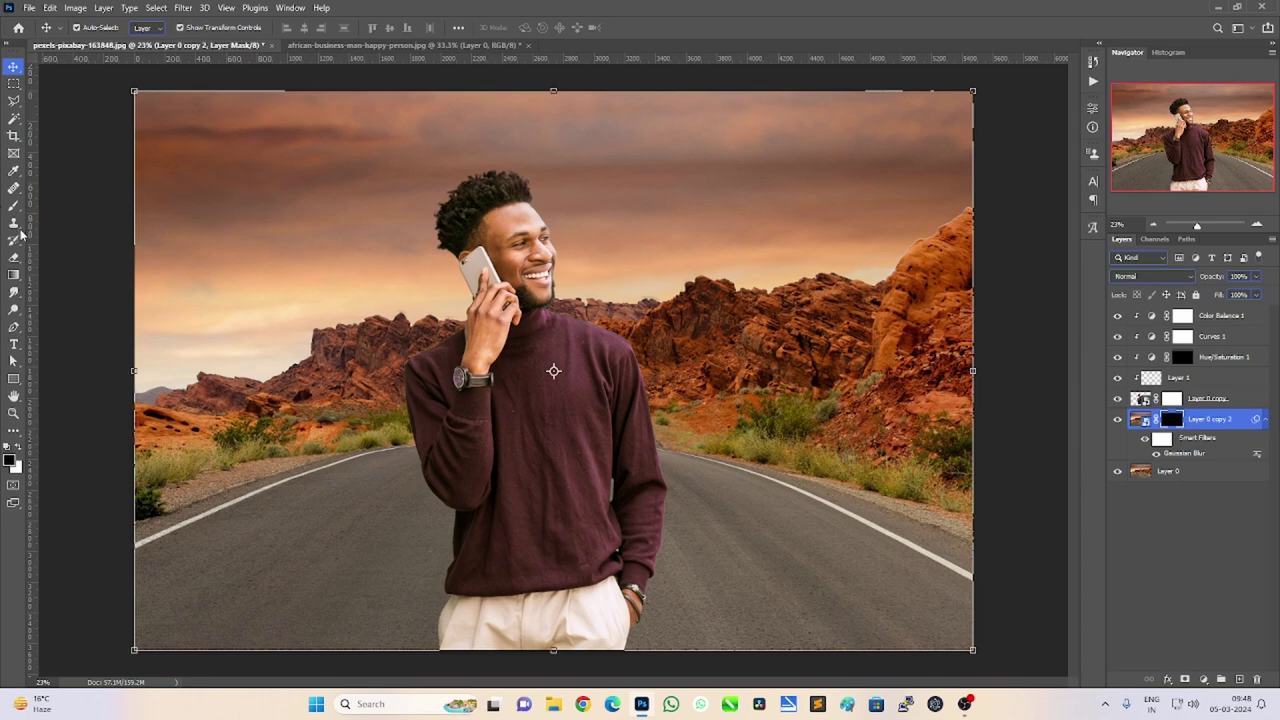
left_click(13, 275)
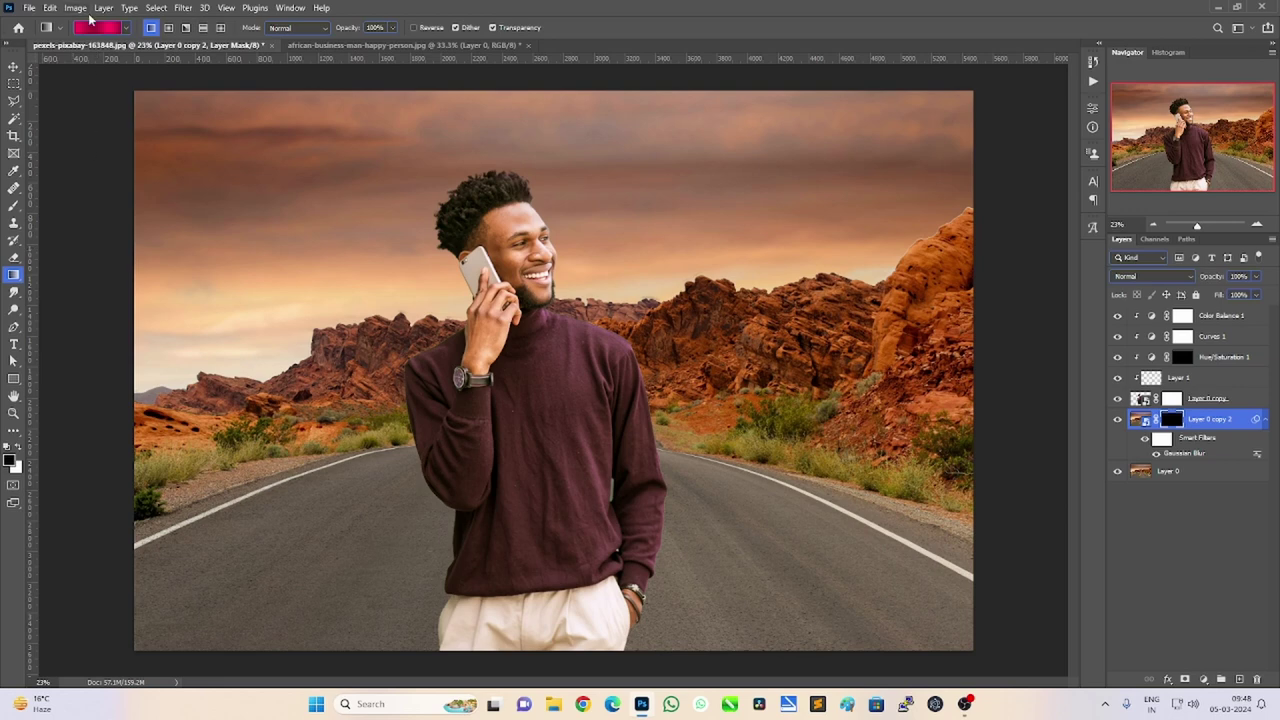
left_click(114, 31)
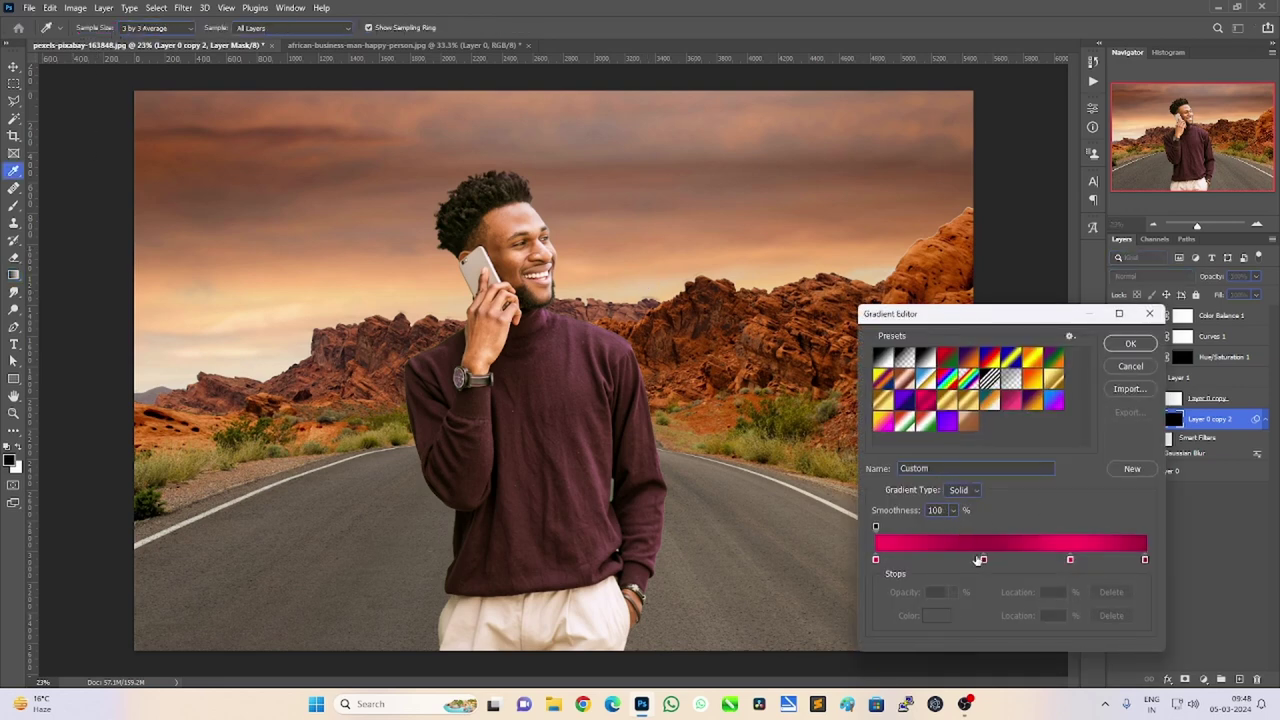
left_click(884, 362)
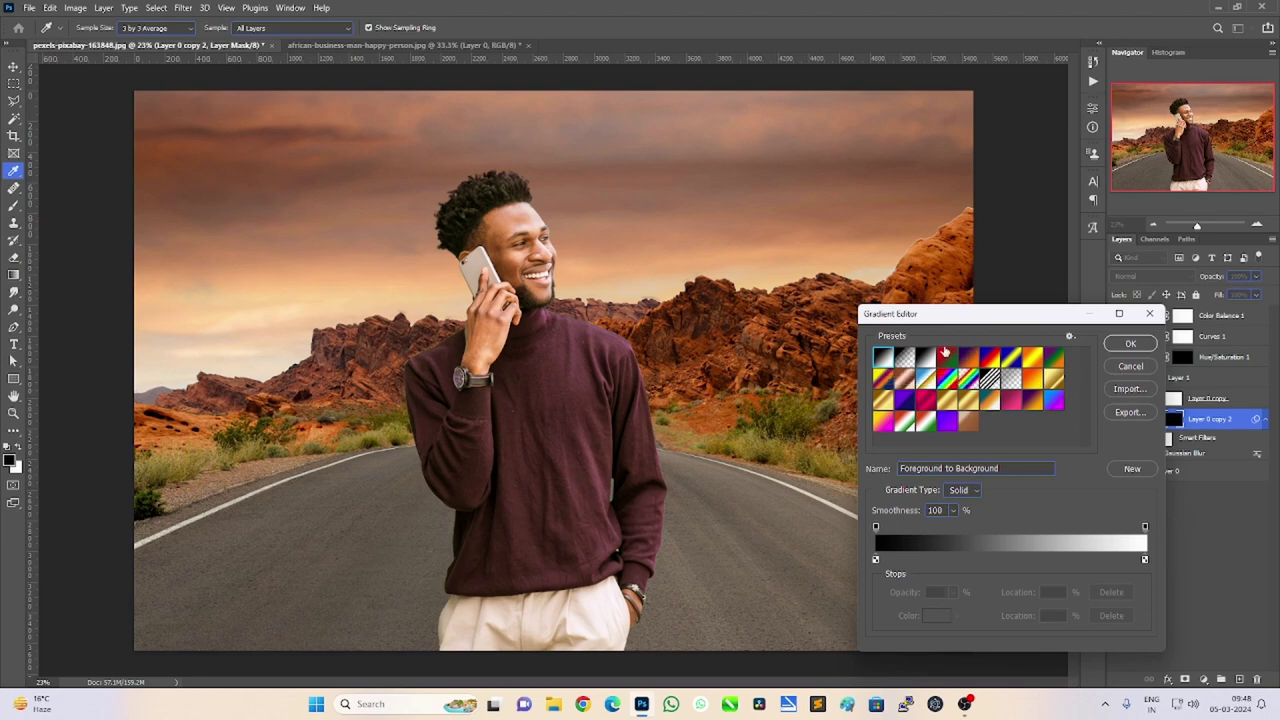
left_click(927, 357)
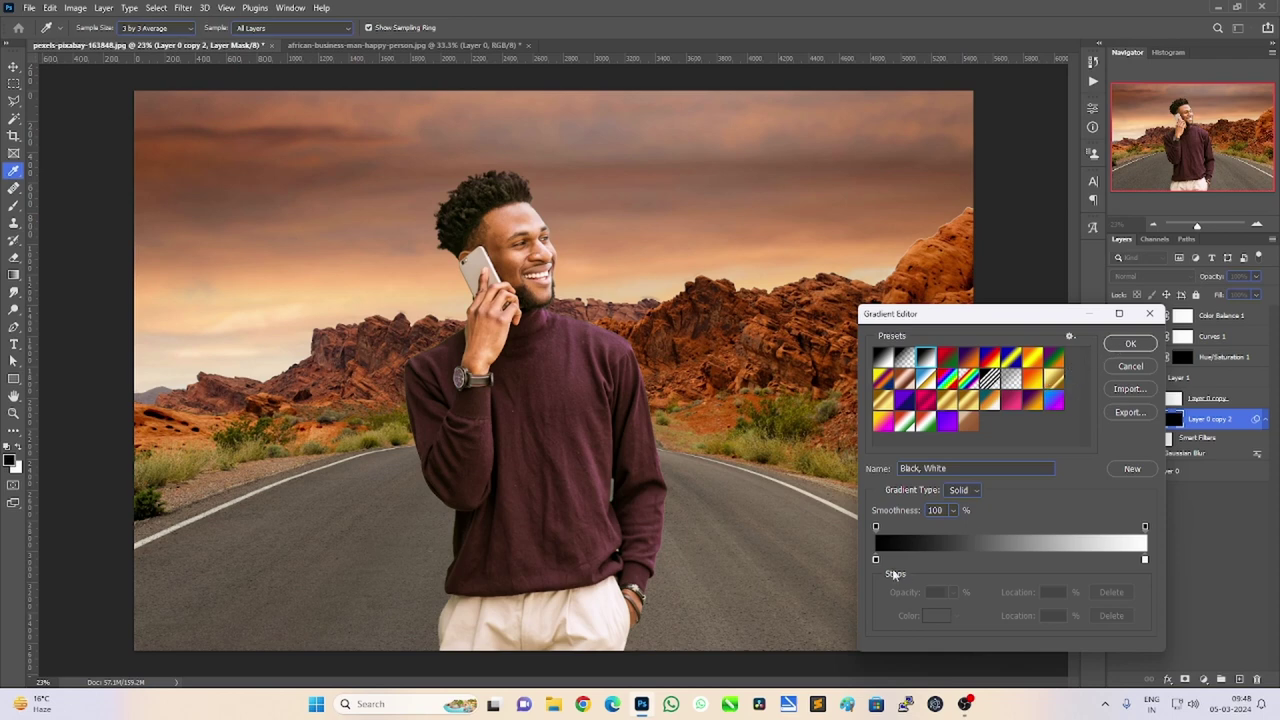
left_click(1130, 343)
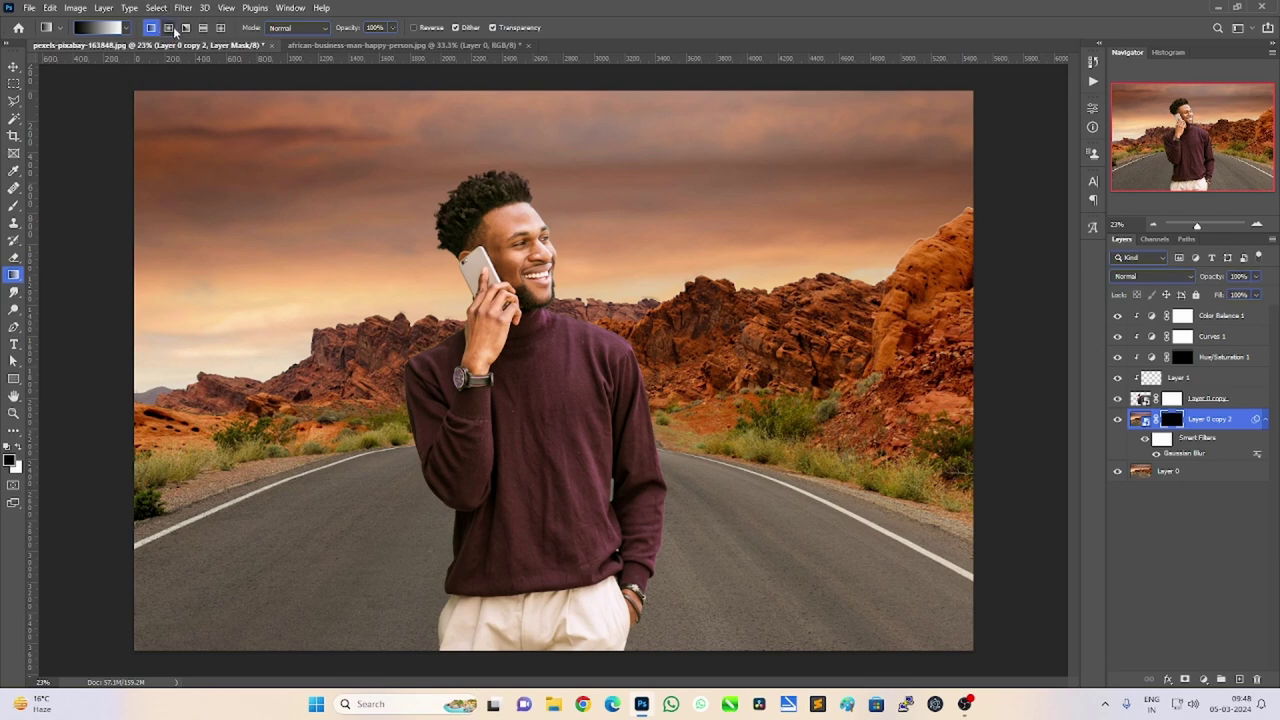
Draw a radial gradient on the blur mask outward from the man's shirt.
left_click(169, 28)
left_click_drag(553, 366, 1037, 119)
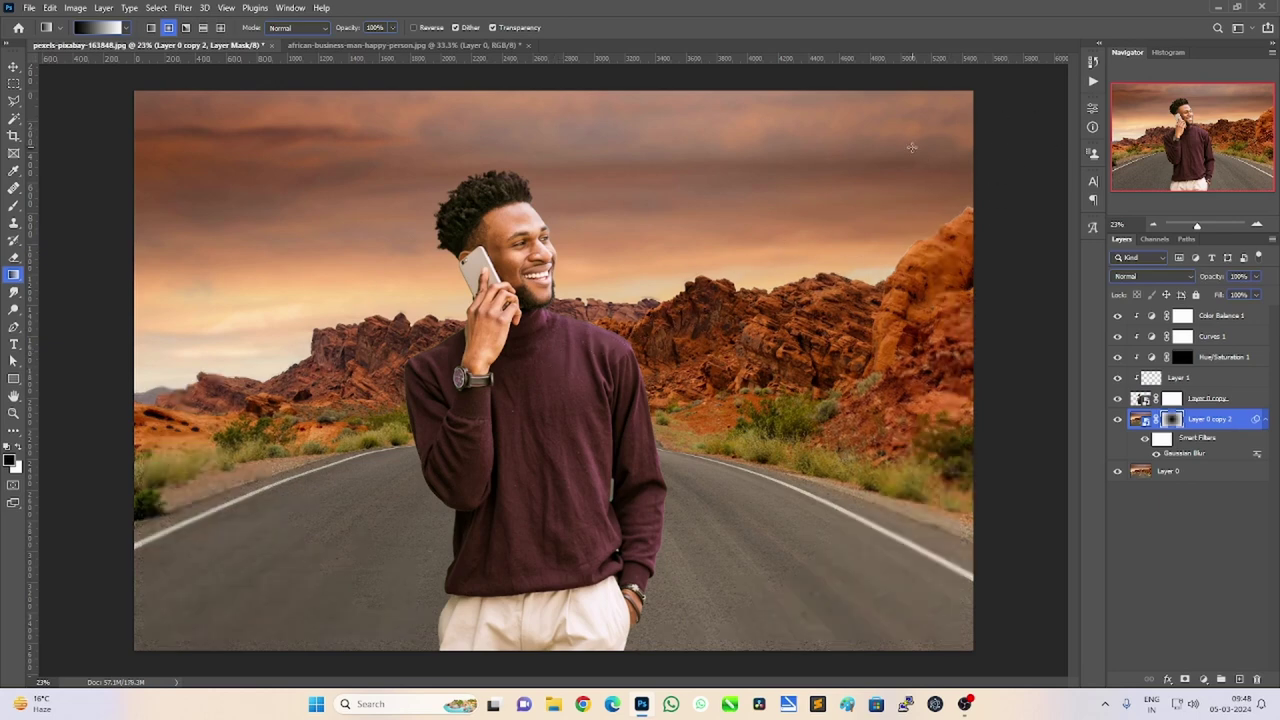
scroll(614, 322, "up", 2)
scroll(618, 320, "up", 2)
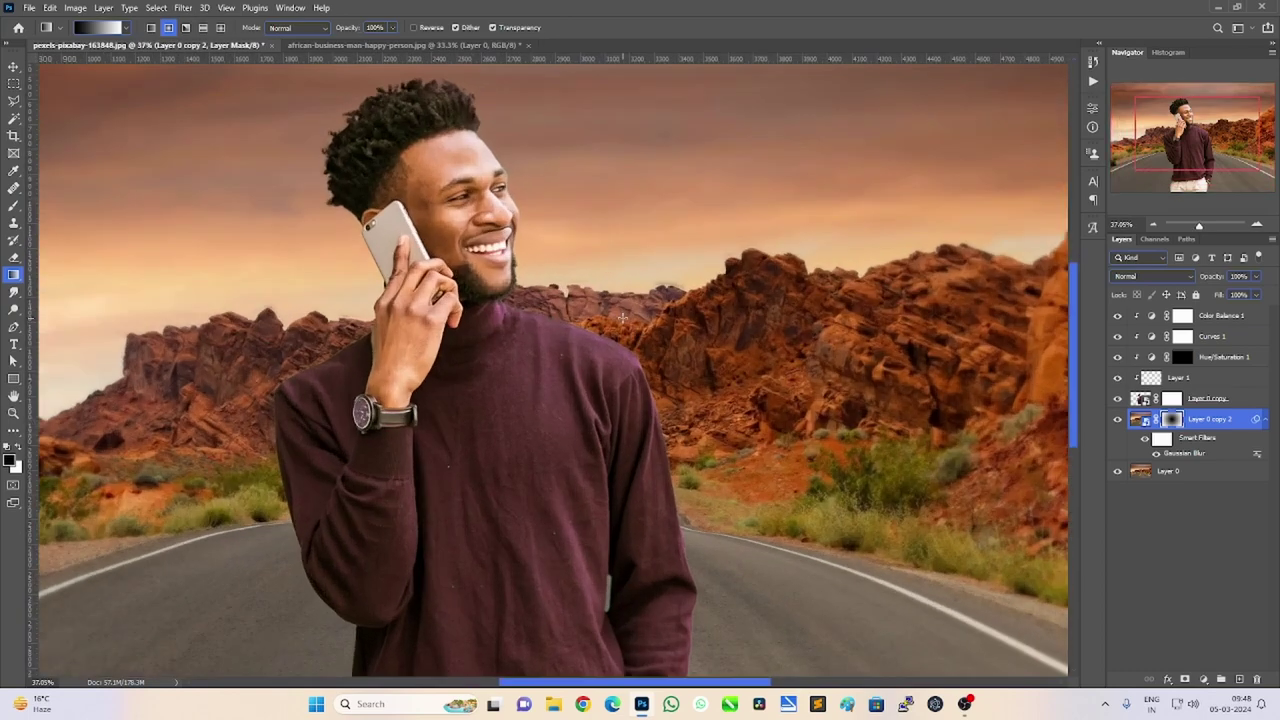
scroll(622, 317, "up", 1)
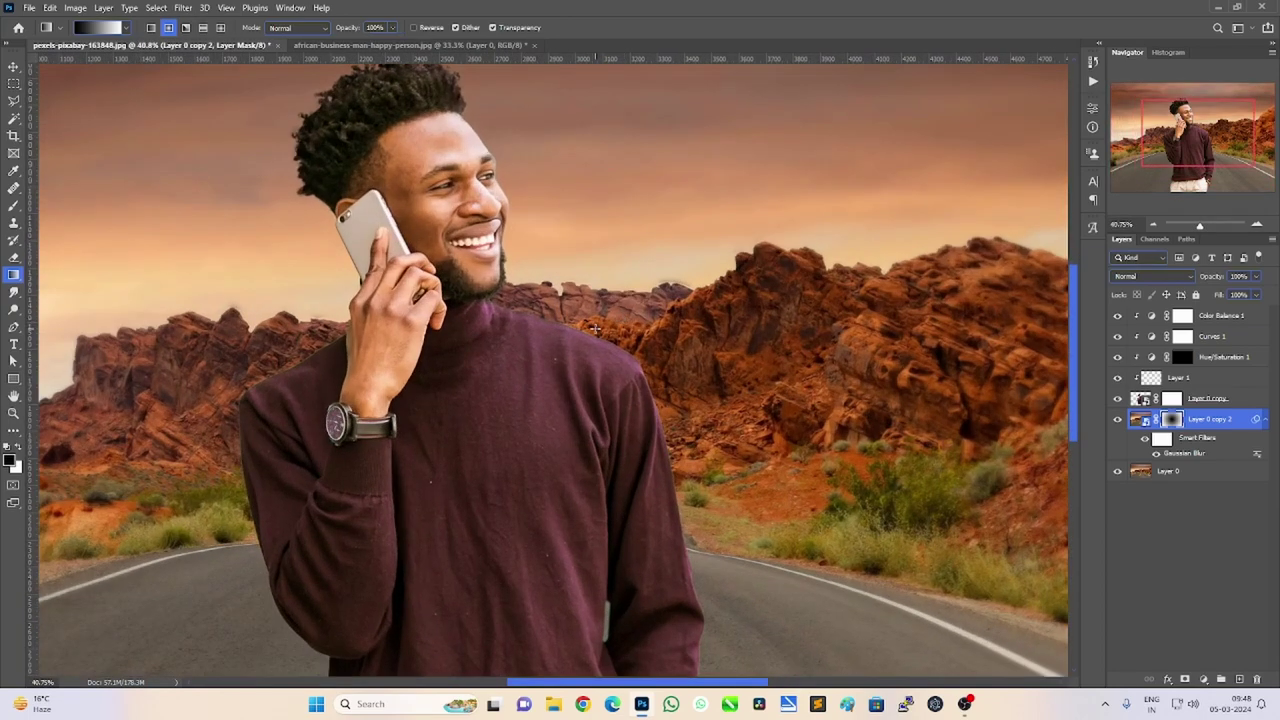
Zoom out to the whole composite and fill the blur mask with black.
left_click(13, 412)
left_click_drag(664, 384, 866, 377)
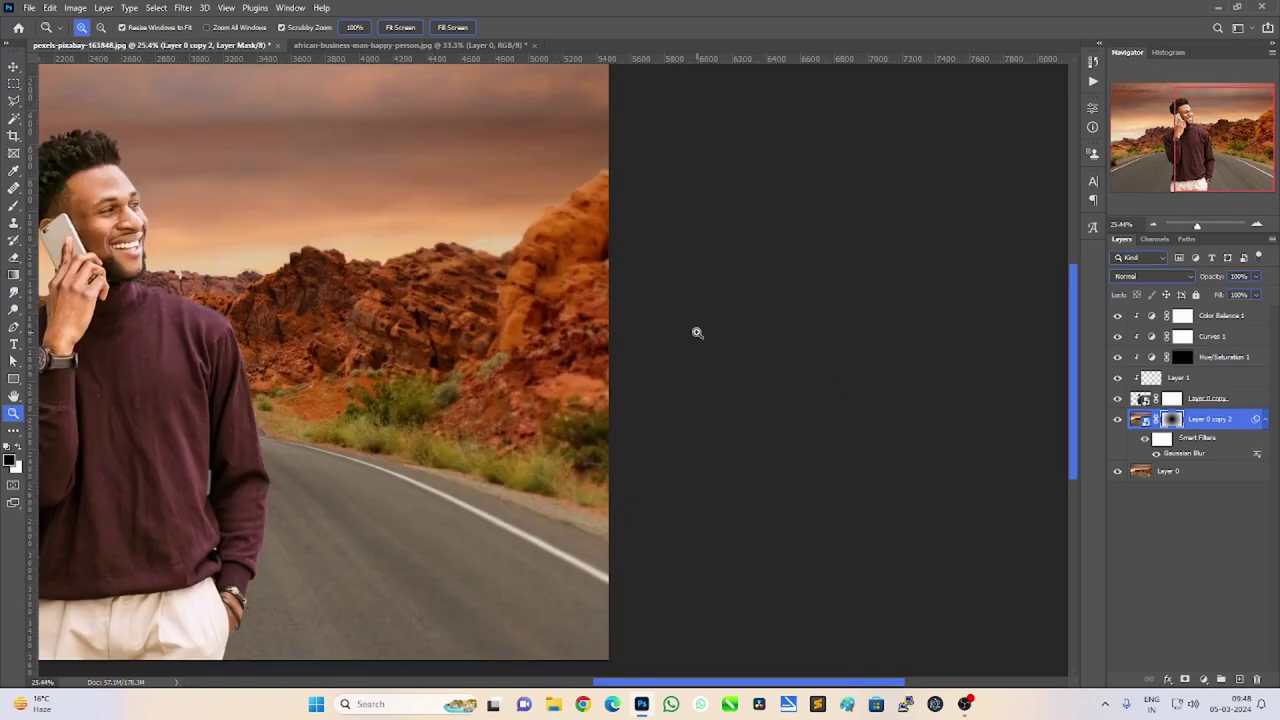
mouse_move(697, 332)
left_mouse_down()
mouse_move(751, 323)
mouse_move(679, 332)
mouse_move(690, 332)
left_mouse_up()
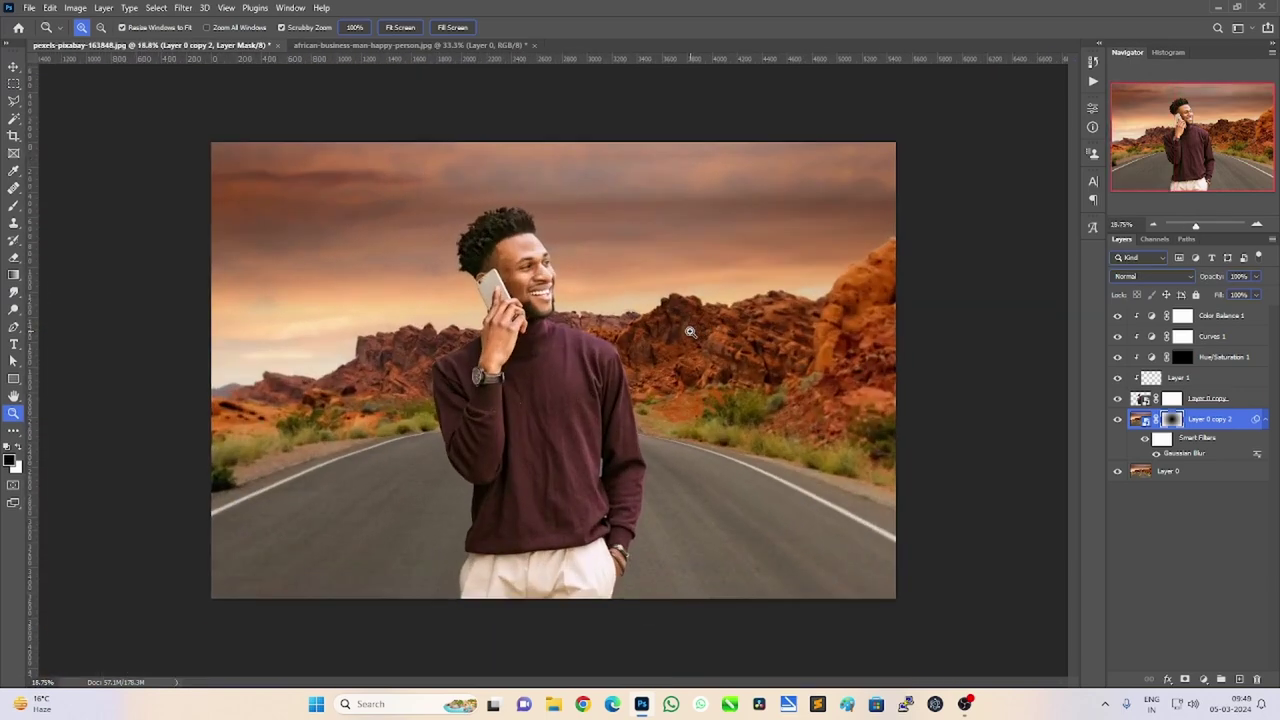
key("alt+BackSpace")
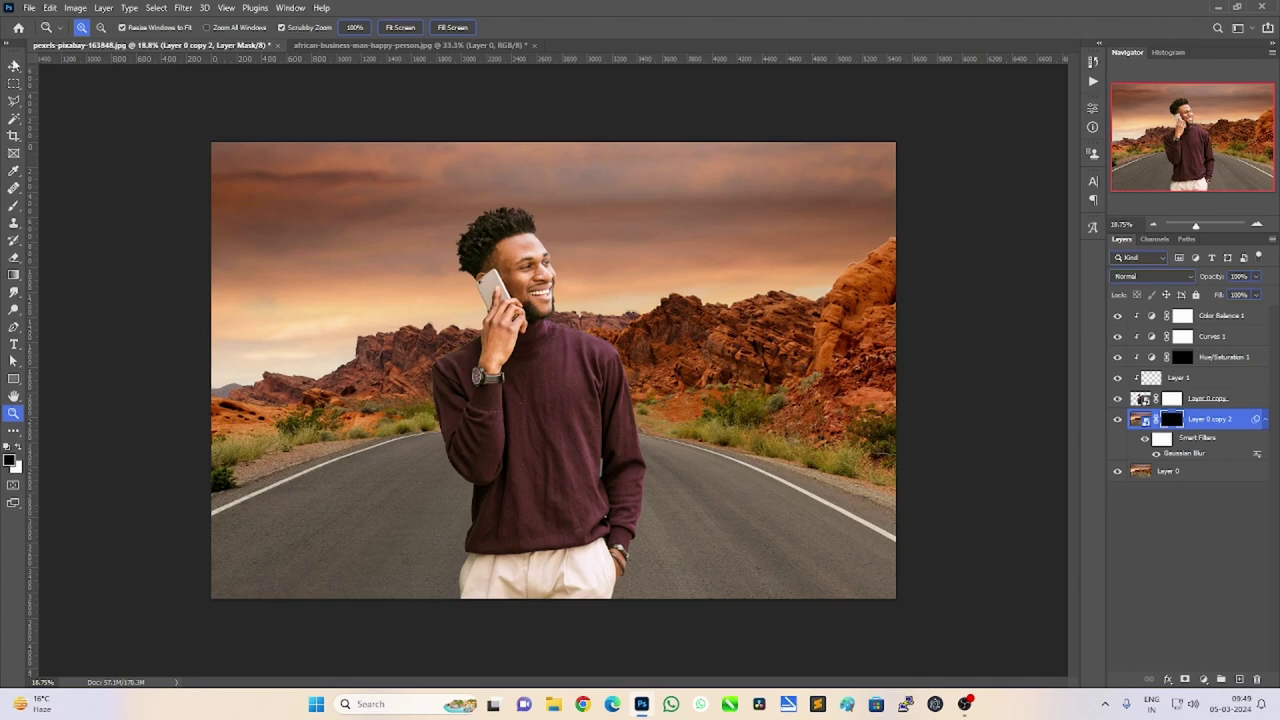
left_click(14, 273)
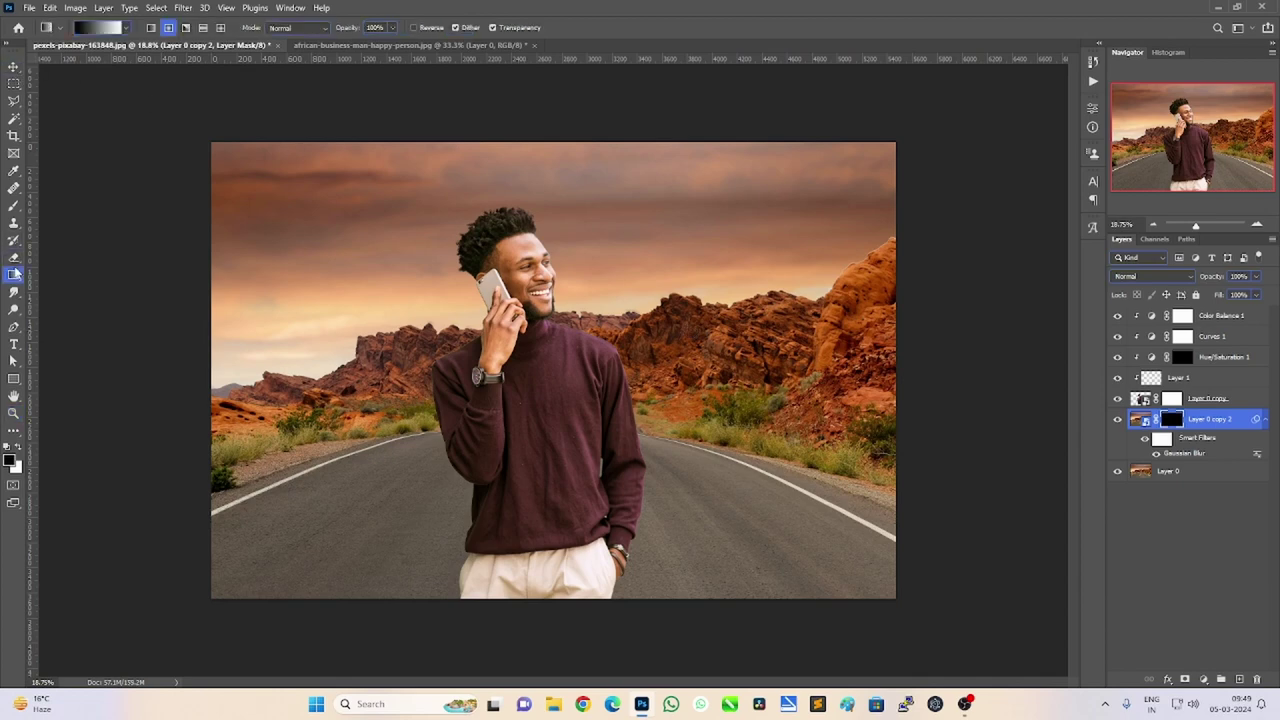
Draw a reversed gradient on the Layer 0 copy 2 mask from the man's chest up to the sky.
left_click(436, 28)
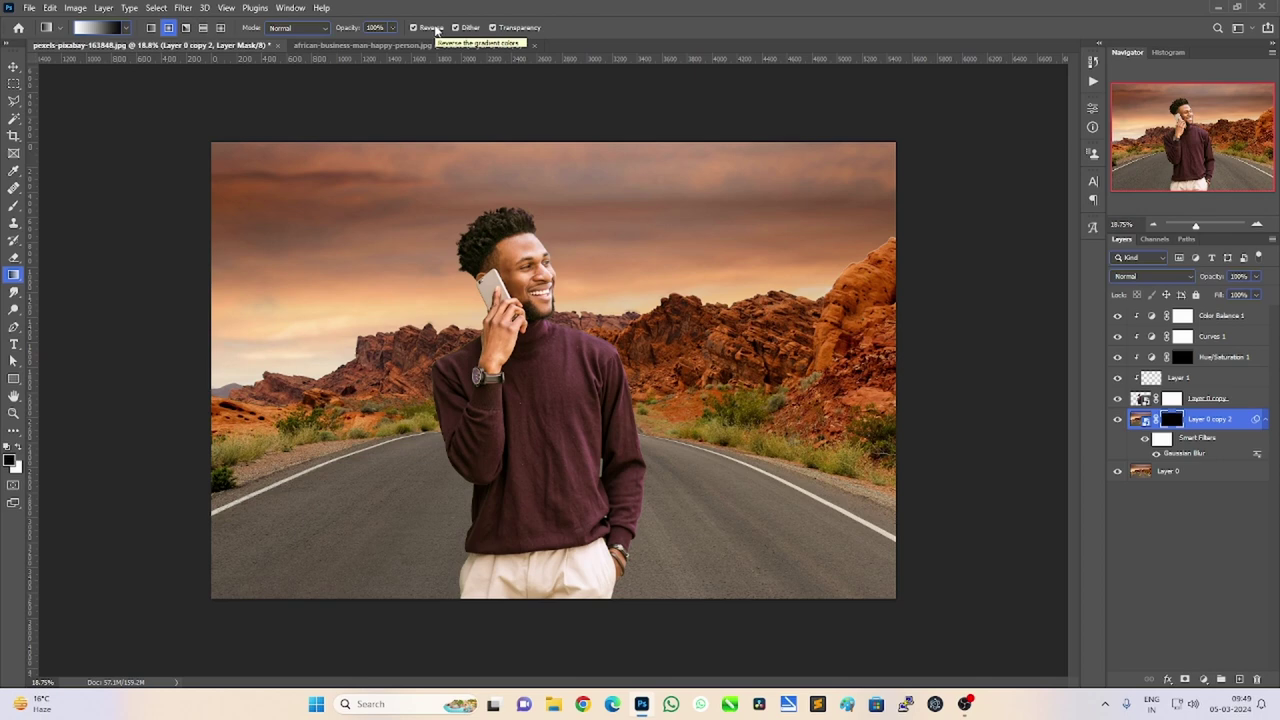
left_click(436, 28)
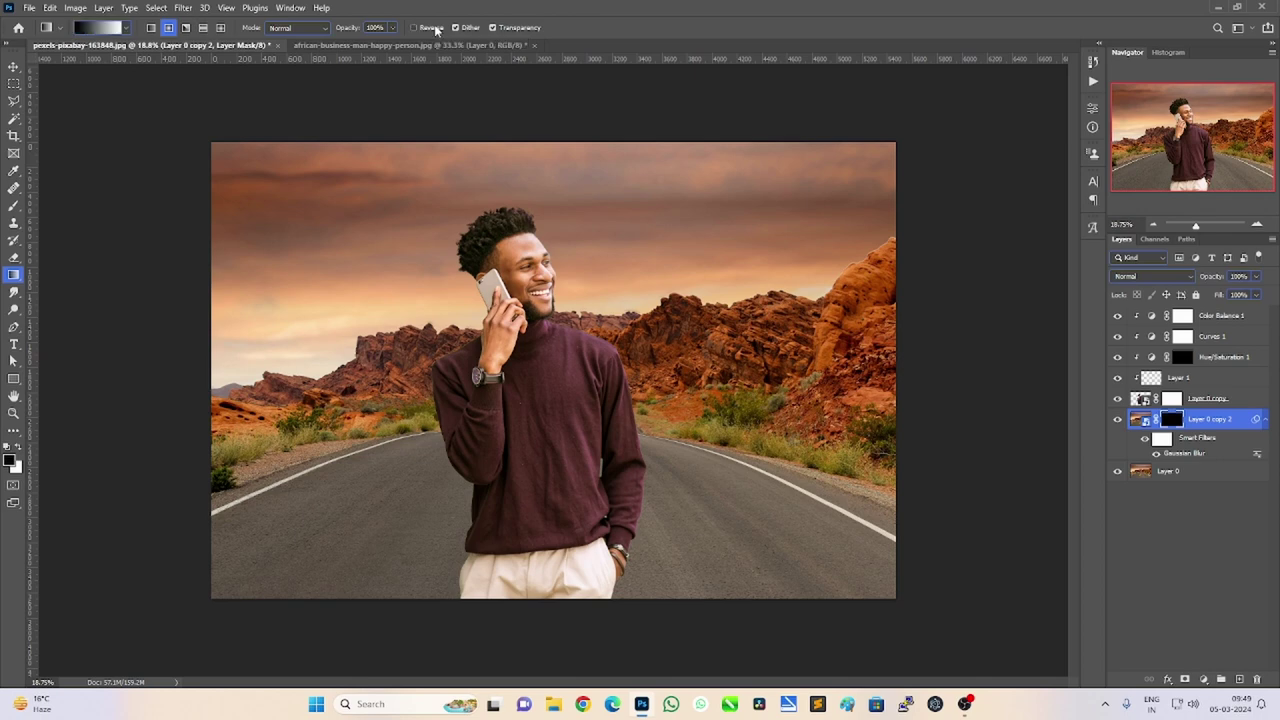
left_click(436, 28)
left_click(436, 28)
left_click(436, 28)
left_click(436, 28)
left_click(440, 30)
left_click(440, 30)
left_click(440, 30)
left_click(440, 30)
left_click(423, 30)
left_click_drag(542, 358, 958, 166)
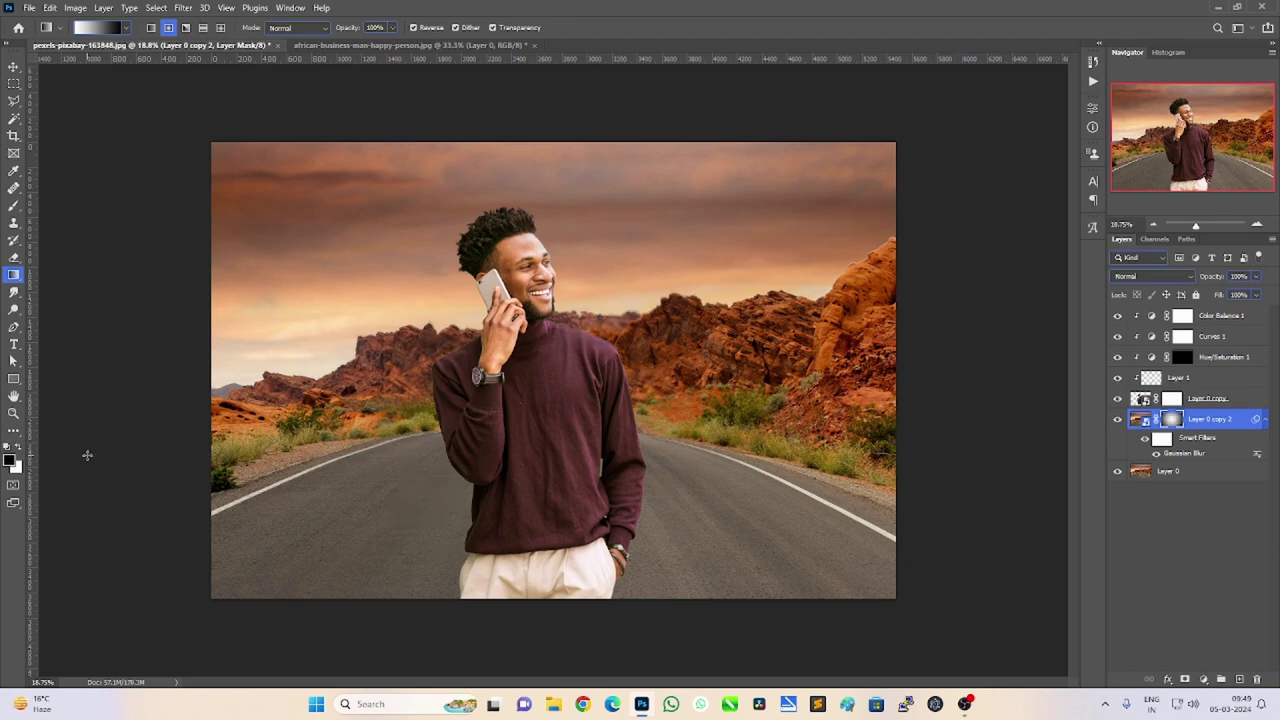
Zoom and pan around the composite to inspect how the blur blends.
left_click(14, 412)
left_click_drag(486, 385, 626, 344)
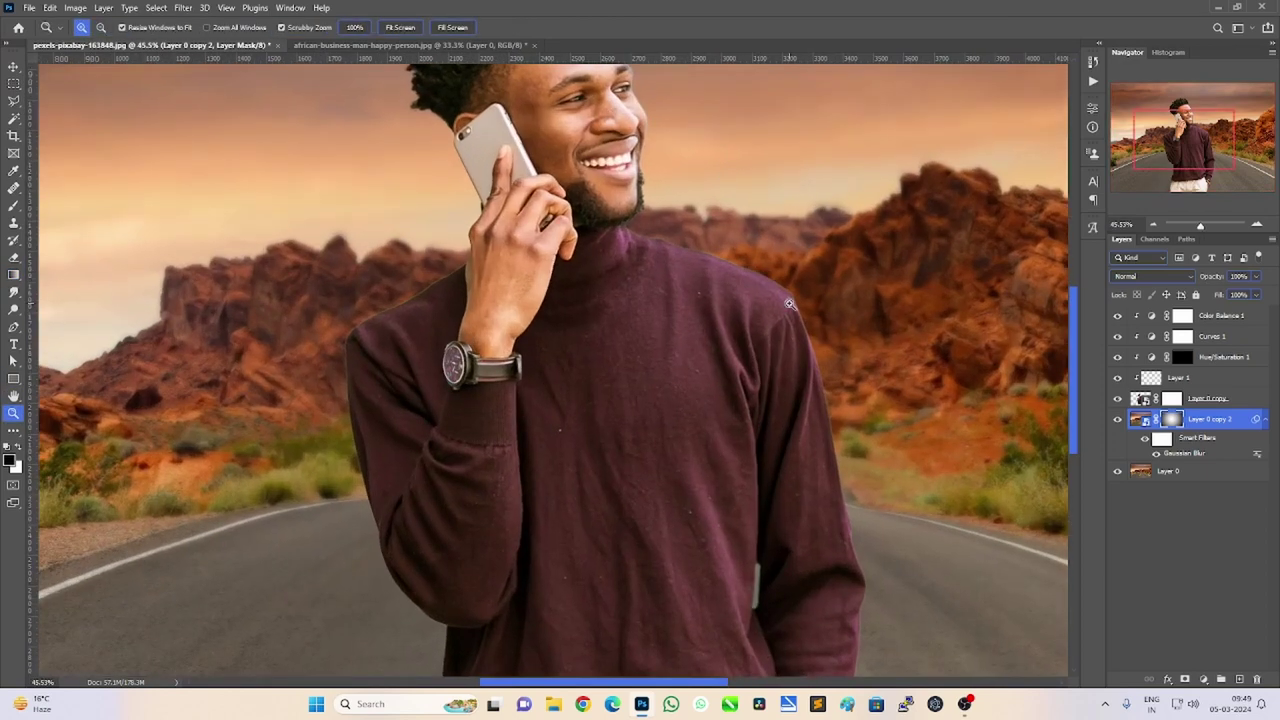
left_click_drag(808, 316, 600, 249)
scroll(600, 249, "down", 2)
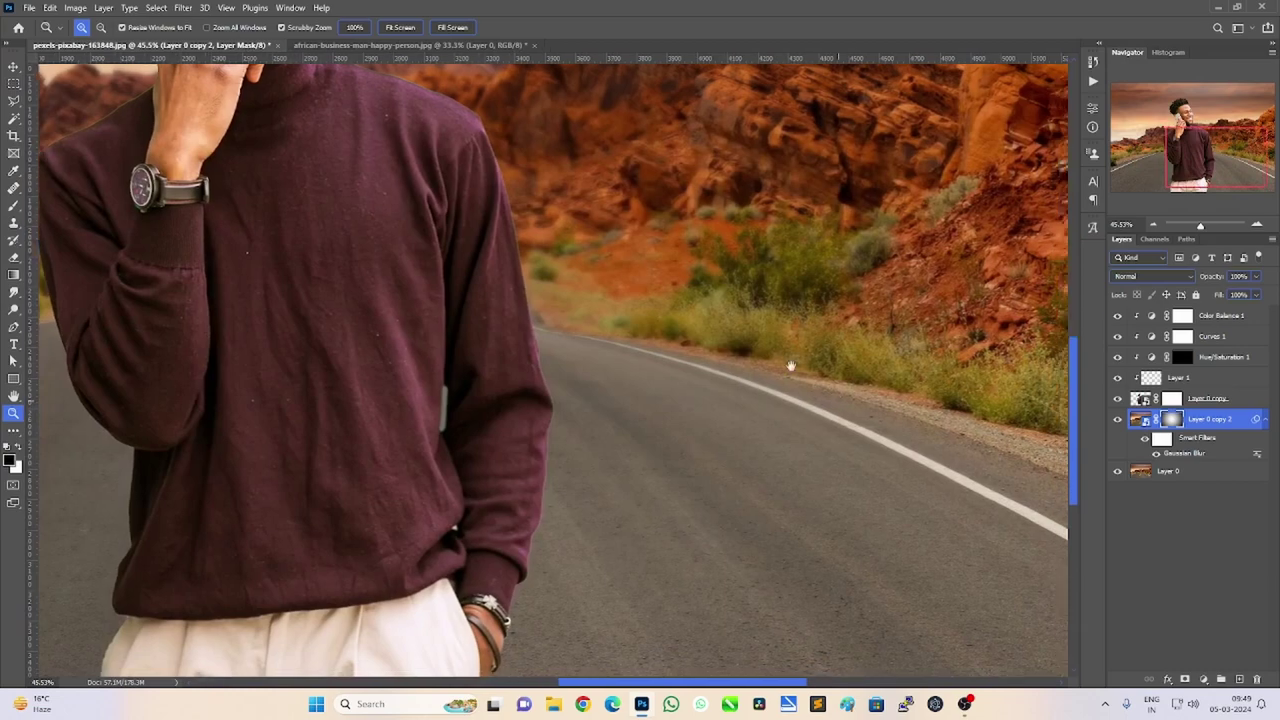
scroll(789, 363, "right", 3)
left_click_drag(948, 490, 854, 454)
key("ctrl+plus")
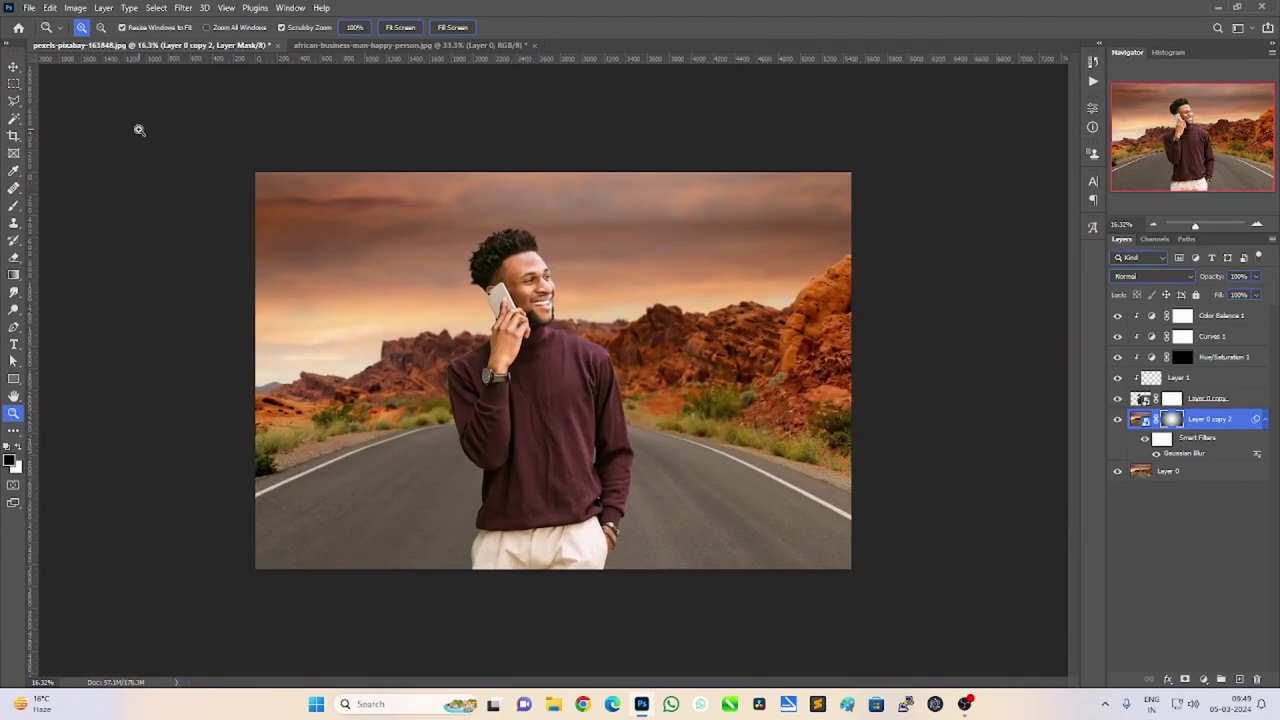
Paint white with a large brush over the left sky in the mask to extend the blur.
left_click(14, 205)
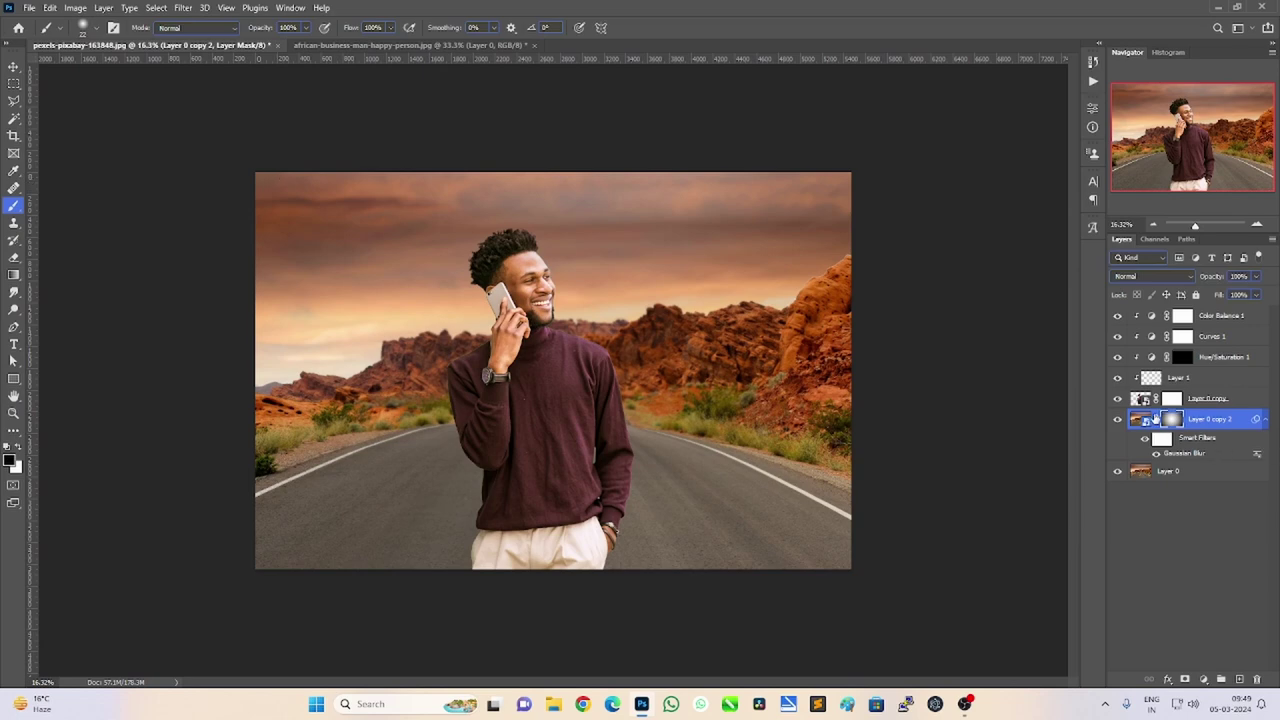
left_click_drag(406, 240, 470, 236)
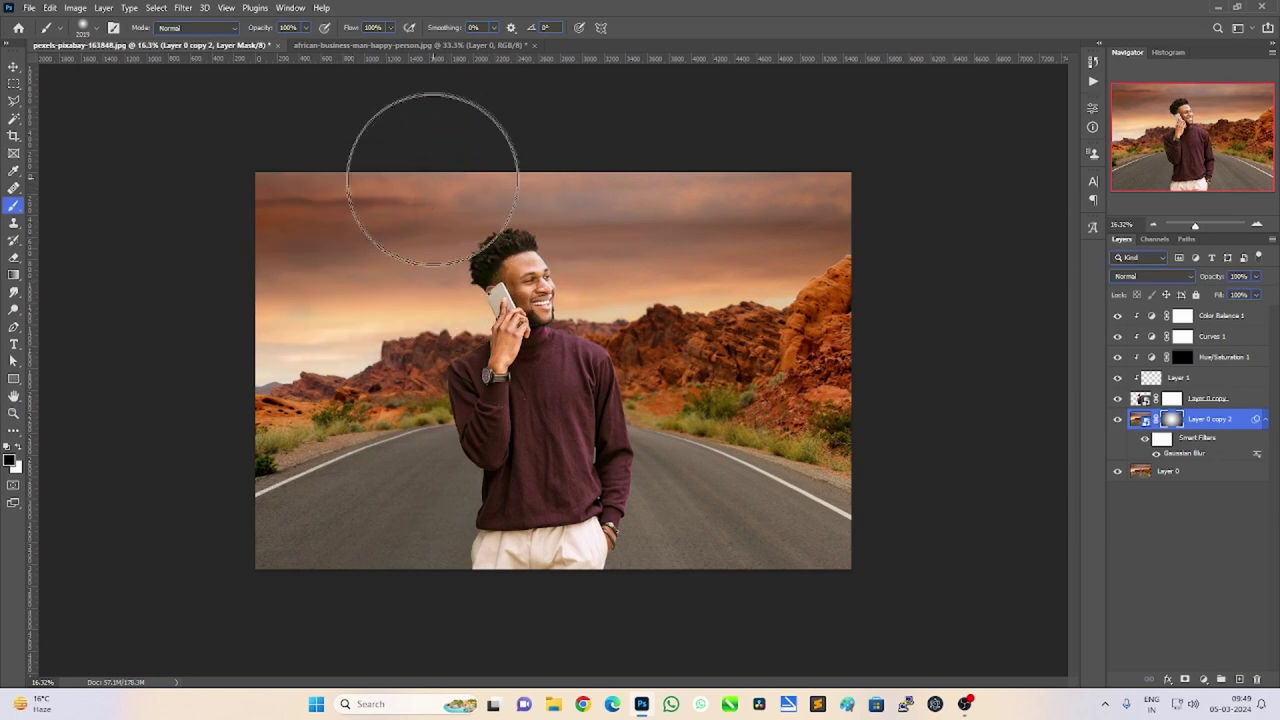
mouse_move(377, 195)
left_mouse_down()
mouse_move(349, 306)
mouse_move(414, 300)
left_mouse_up()
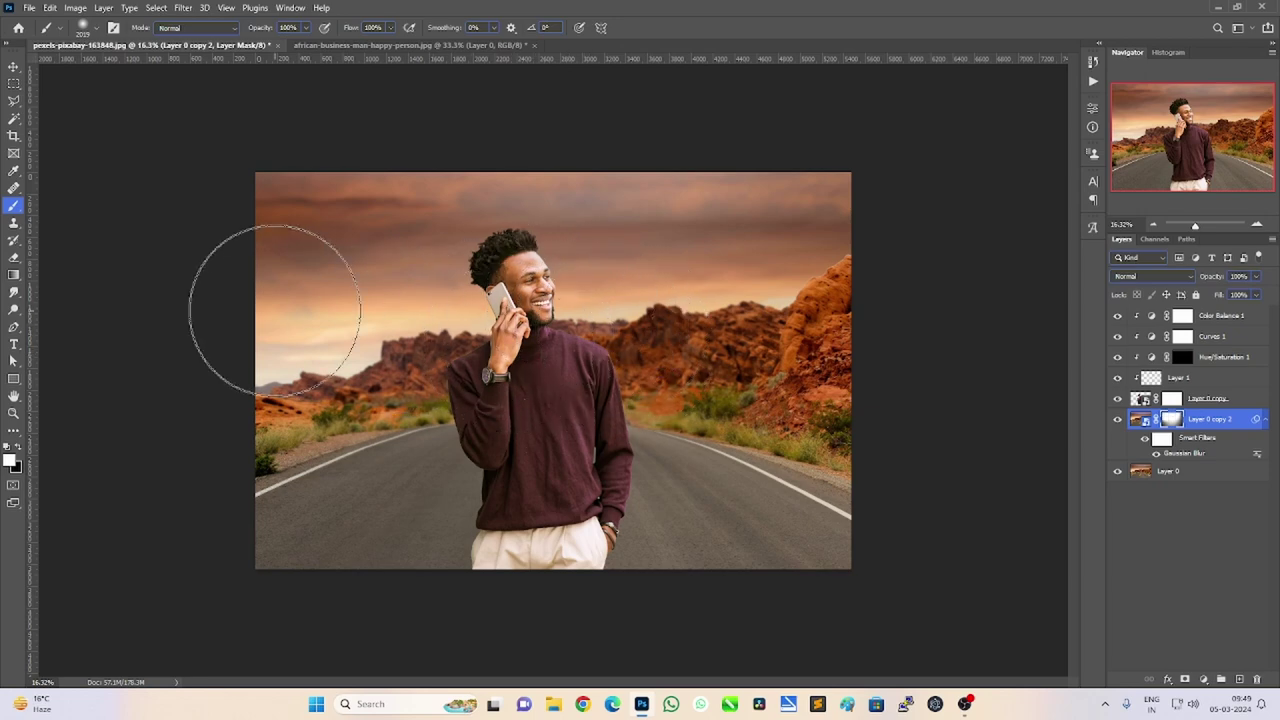
key("]")
key("]")
key("]")
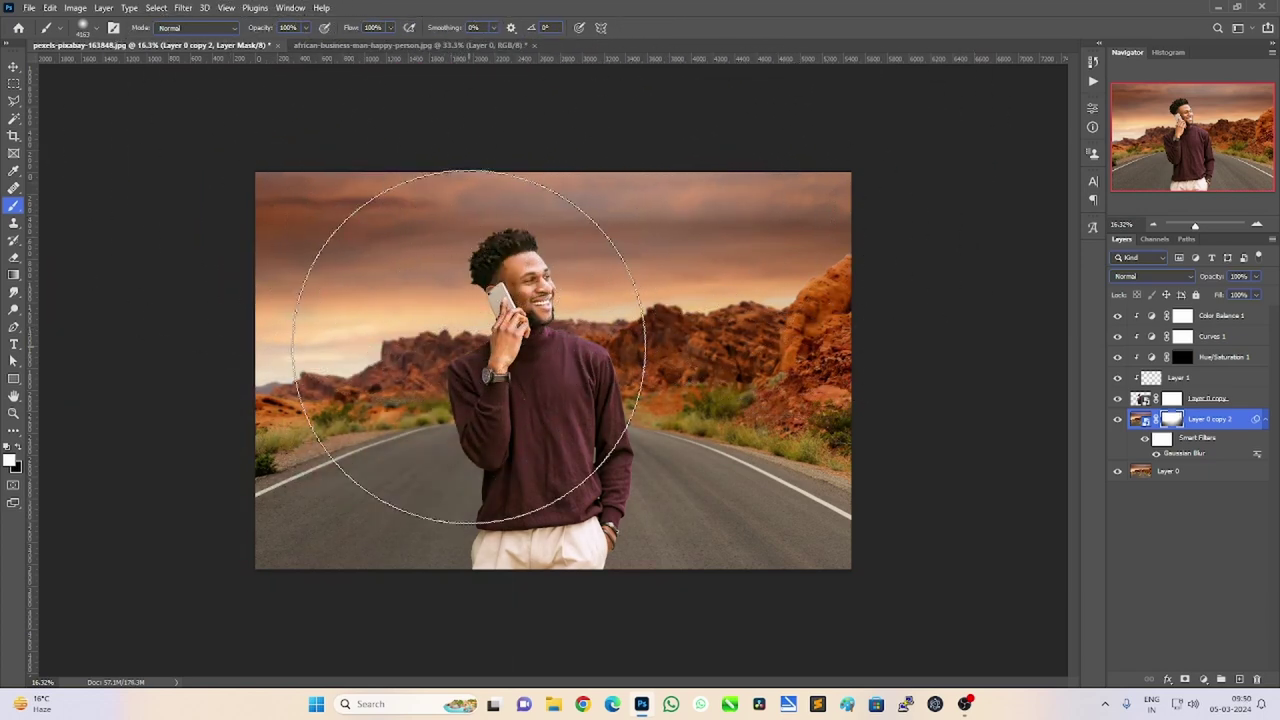
key("ctrl+plus")
key("ctrl+plus")
Toggle the adjustment and blur layers off and on to compare, then fit the whole image.
key("v")
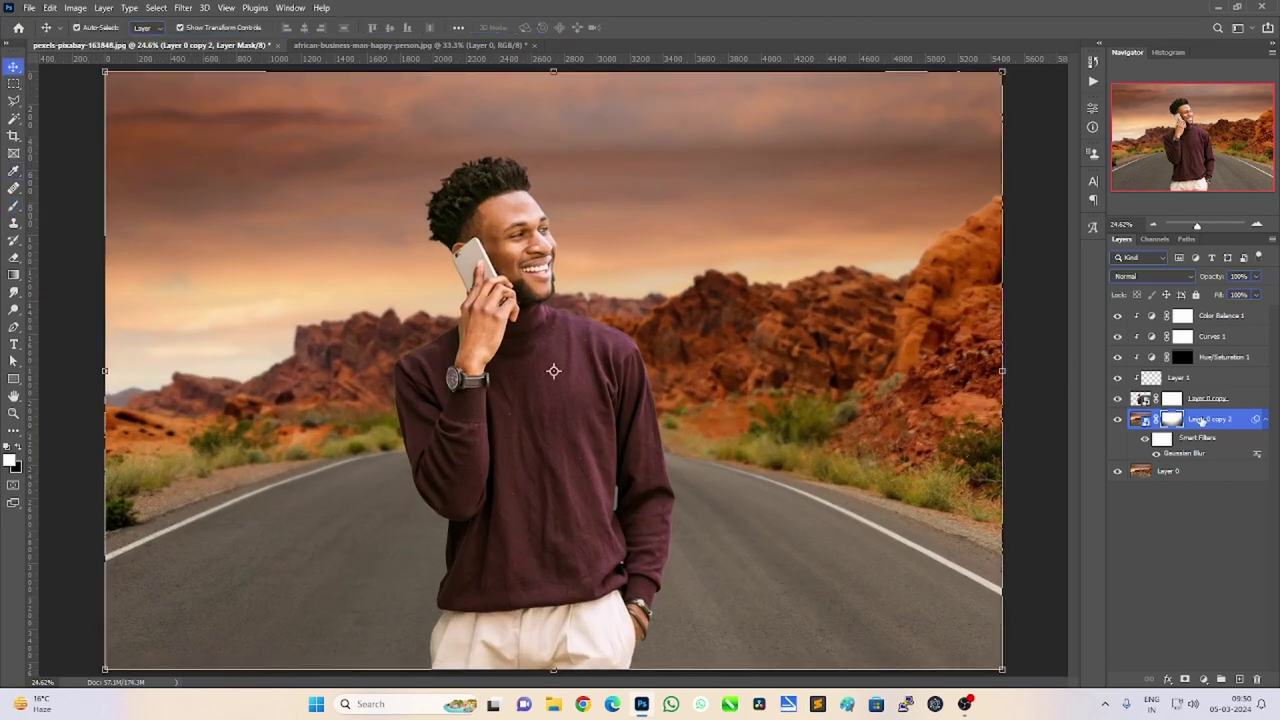
left_click_drag(1113, 318, 1117, 475)
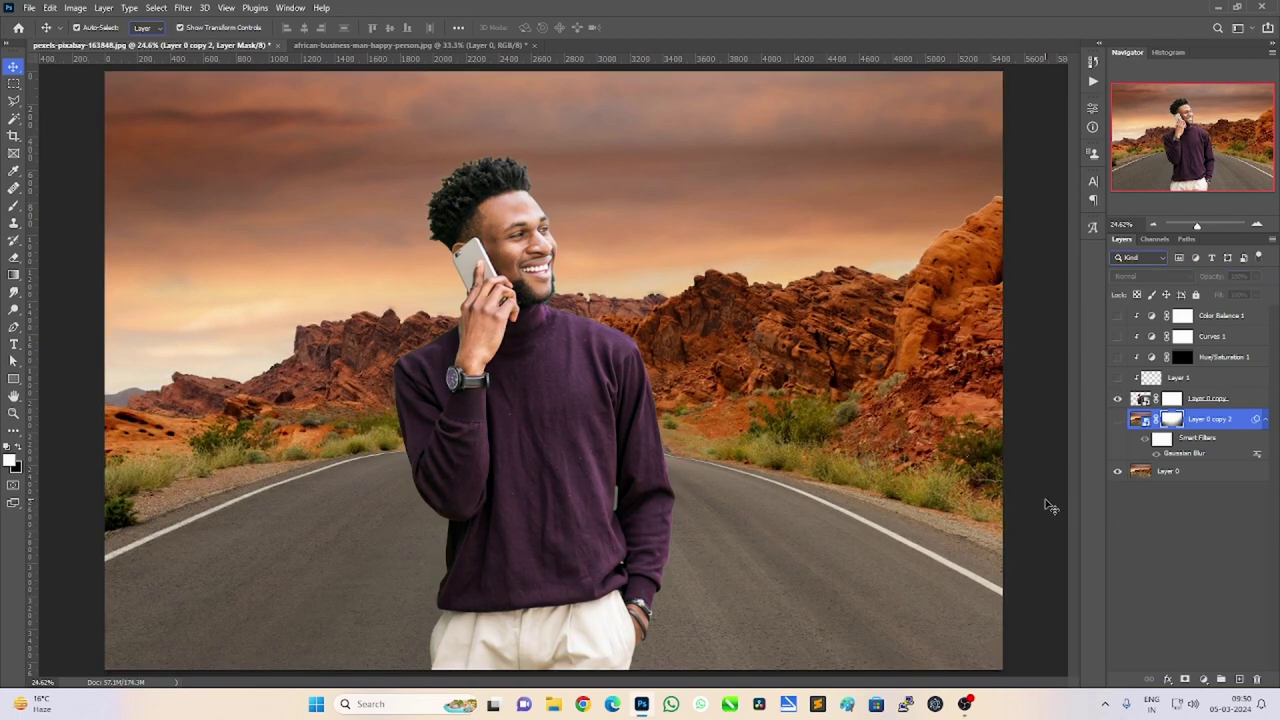
left_click(1117, 421)
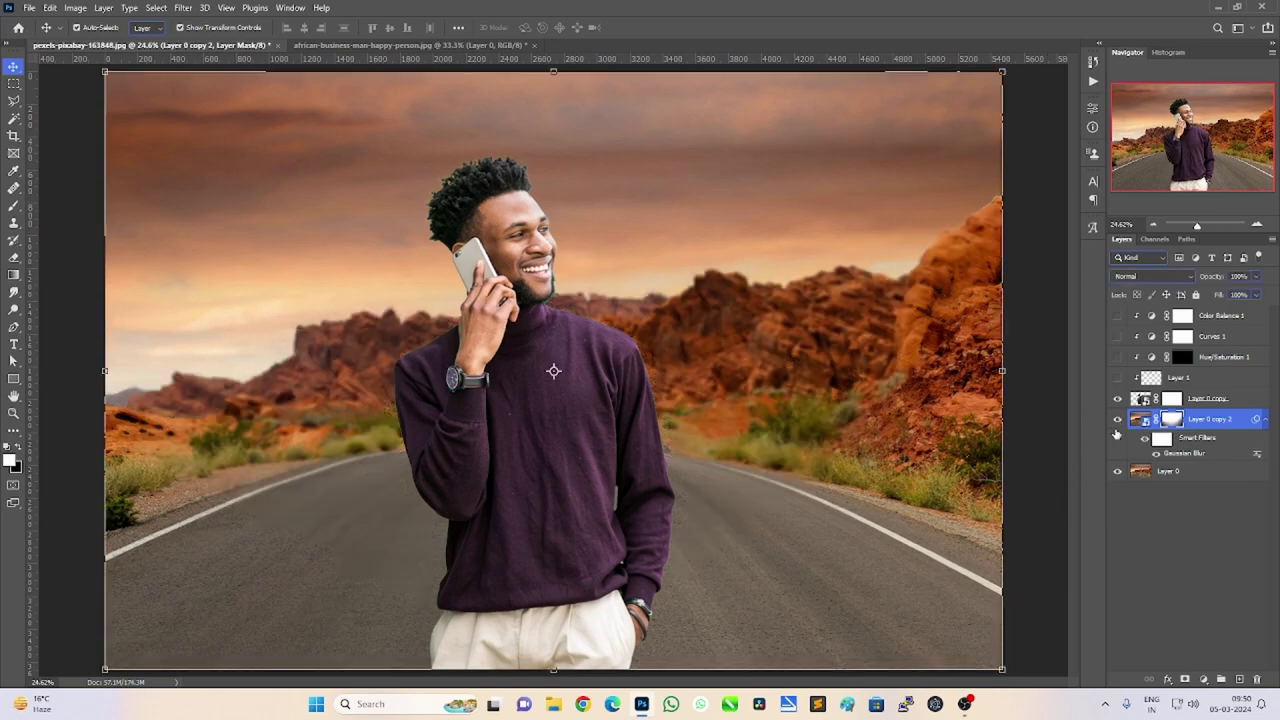
left_click_drag(1113, 386, 1110, 310)
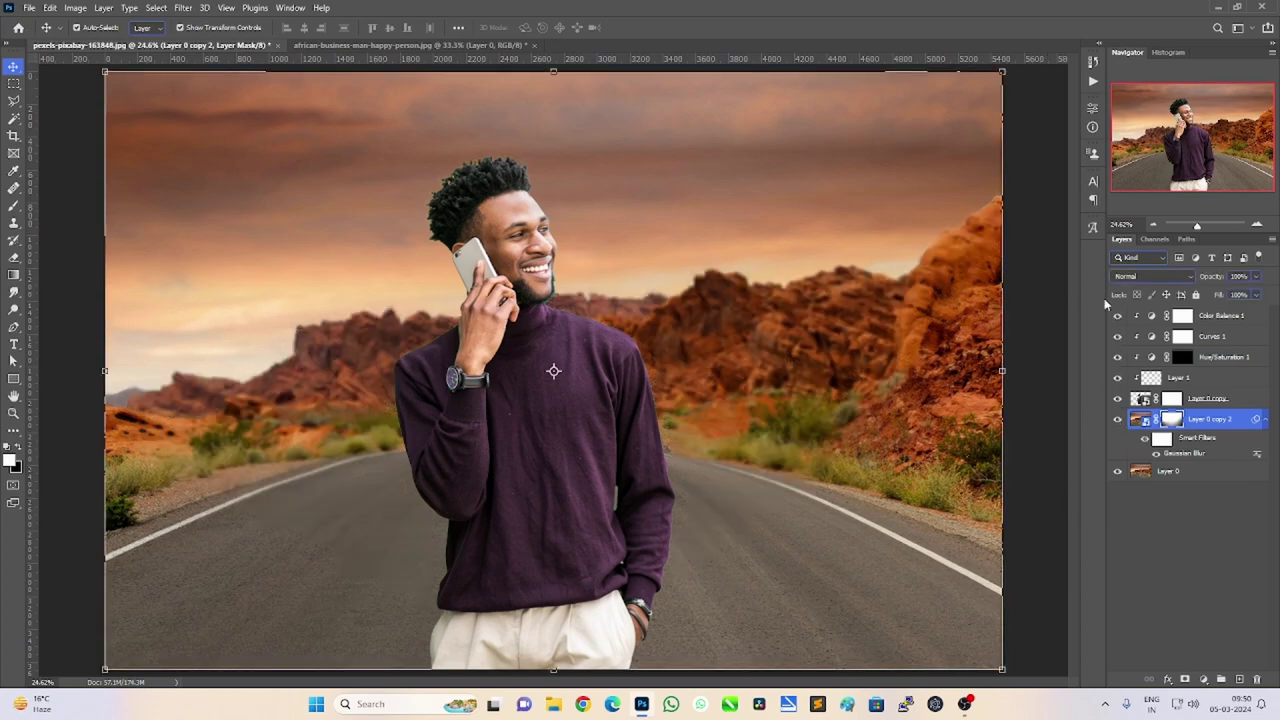
left_click(13, 413)
mouse_move(643, 385)
left_mouse_down()
mouse_move(459, 401)
mouse_move(639, 381)
left_mouse_up()
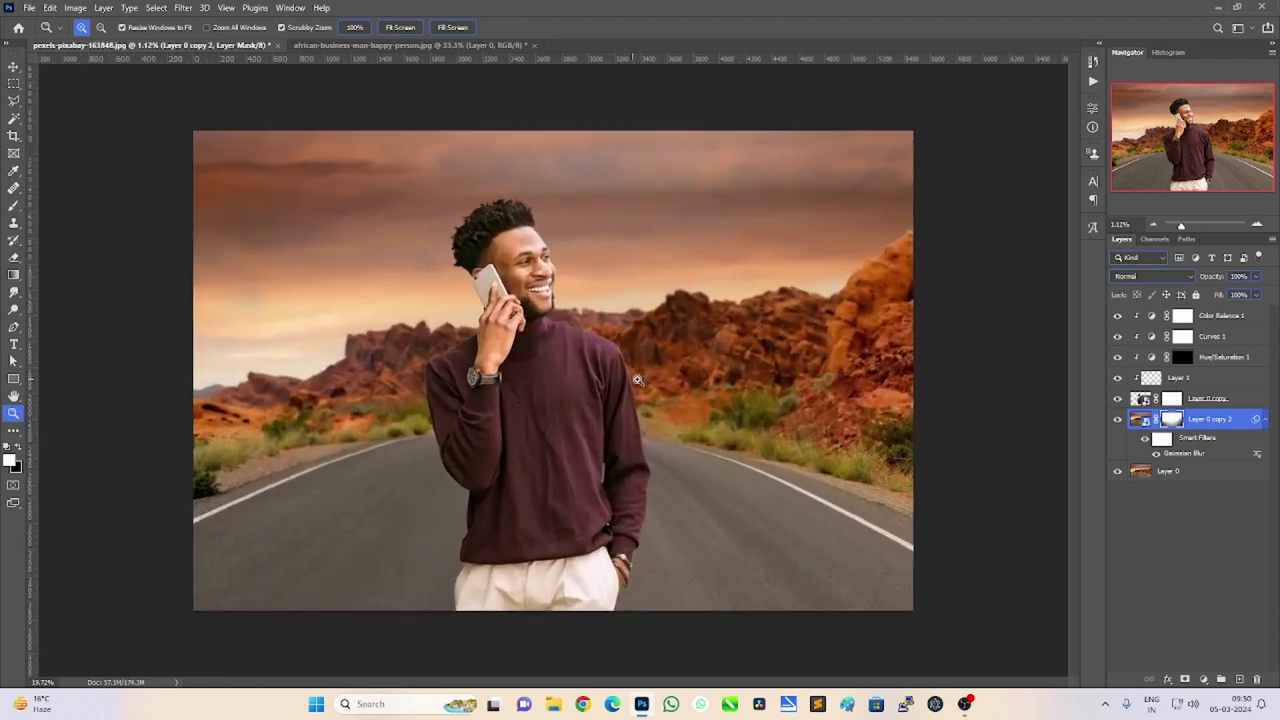
Group all layers, from Color Balance 1 down to Layer 0, into Group 1.
left_click(1237, 320)
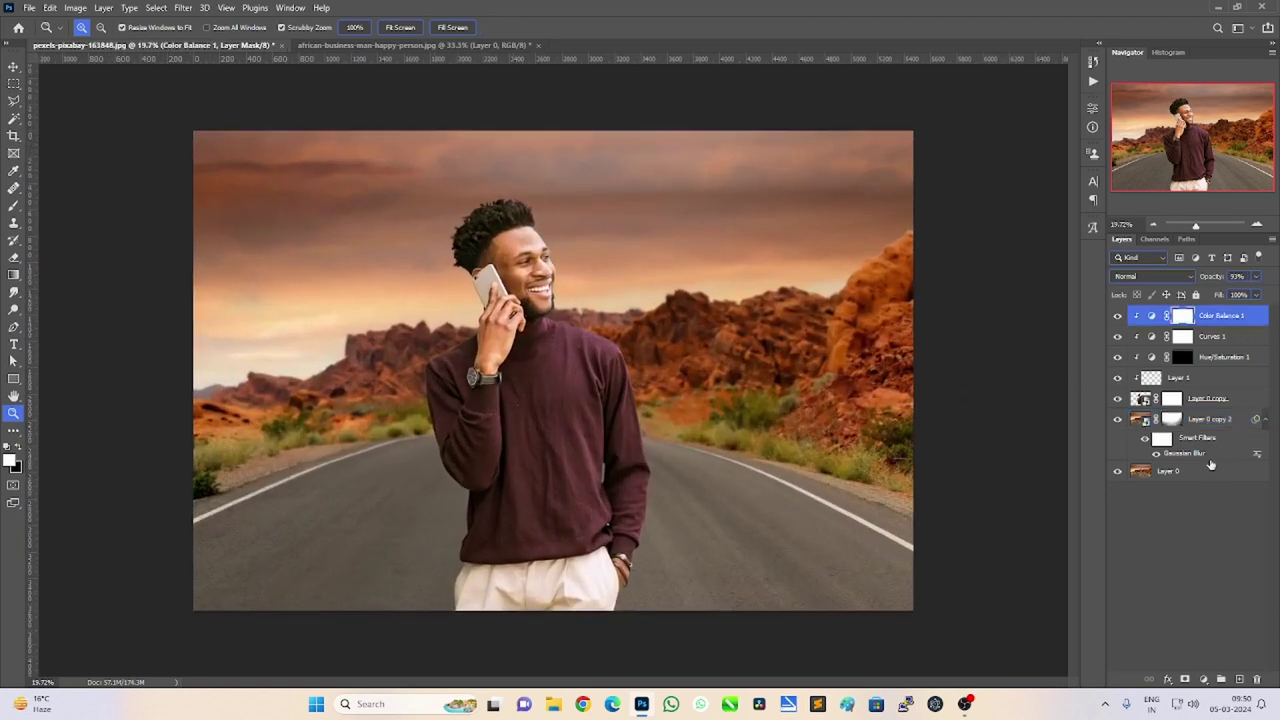
left_click(1208, 469, "shift")
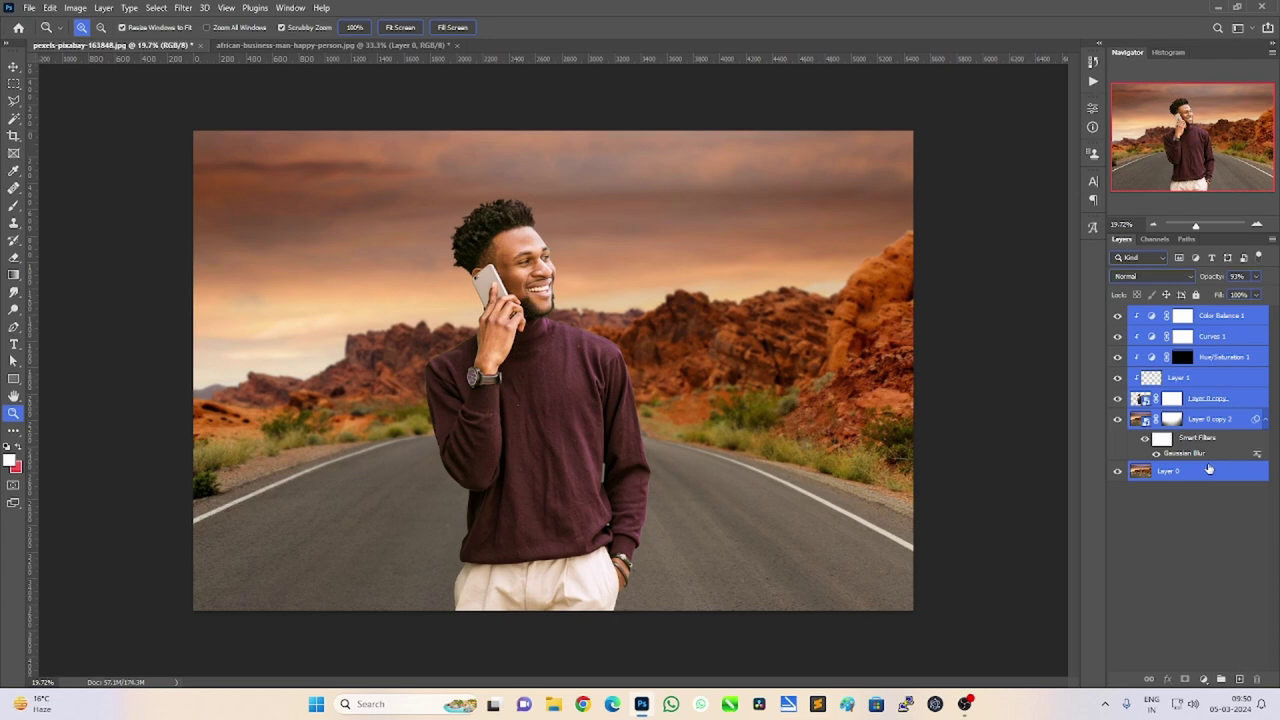
key("ctrl+g")
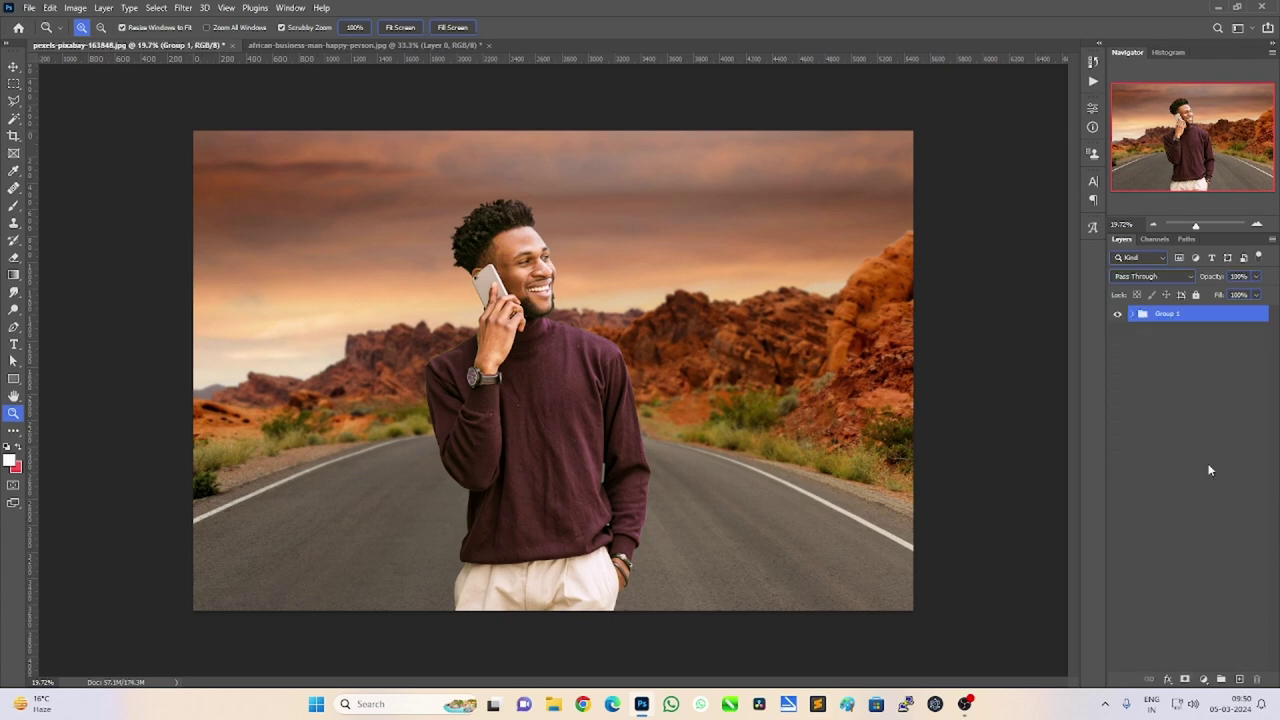
Duplicate Group 1 and convert Group 1 copy into a smart object.
key("ctrl+j")
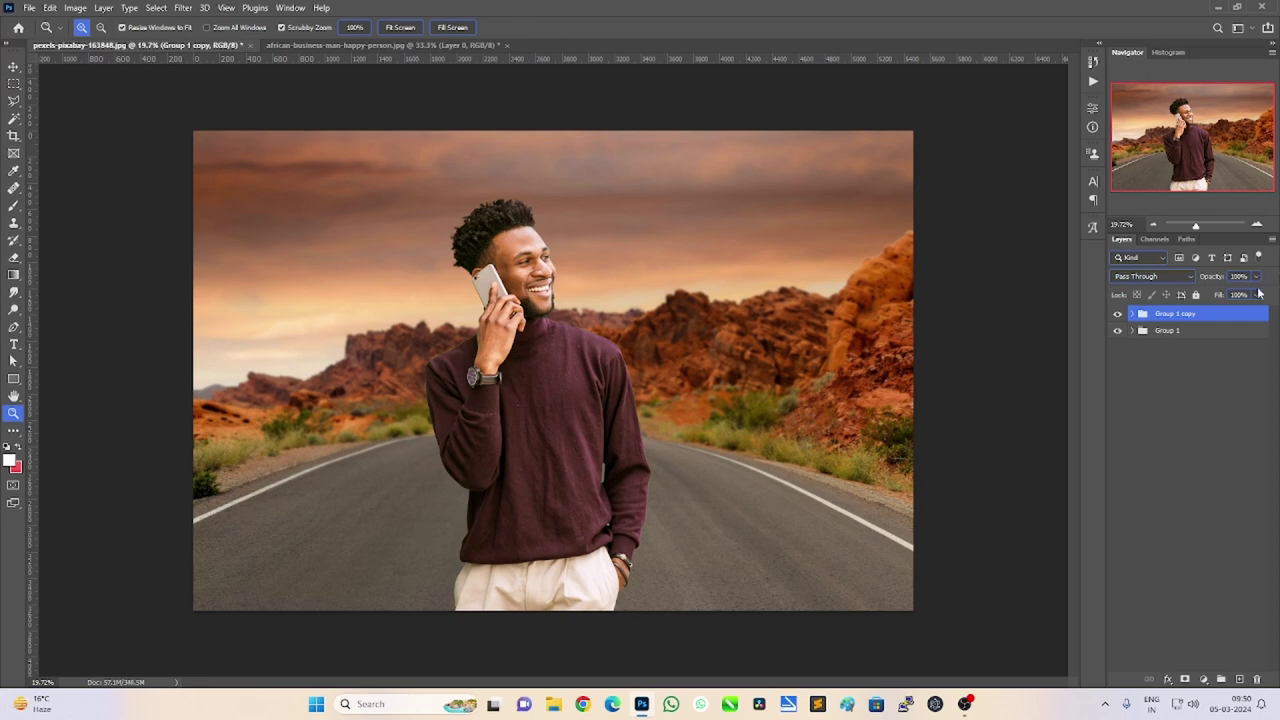
right_click(1189, 316)
left_click(1067, 318)
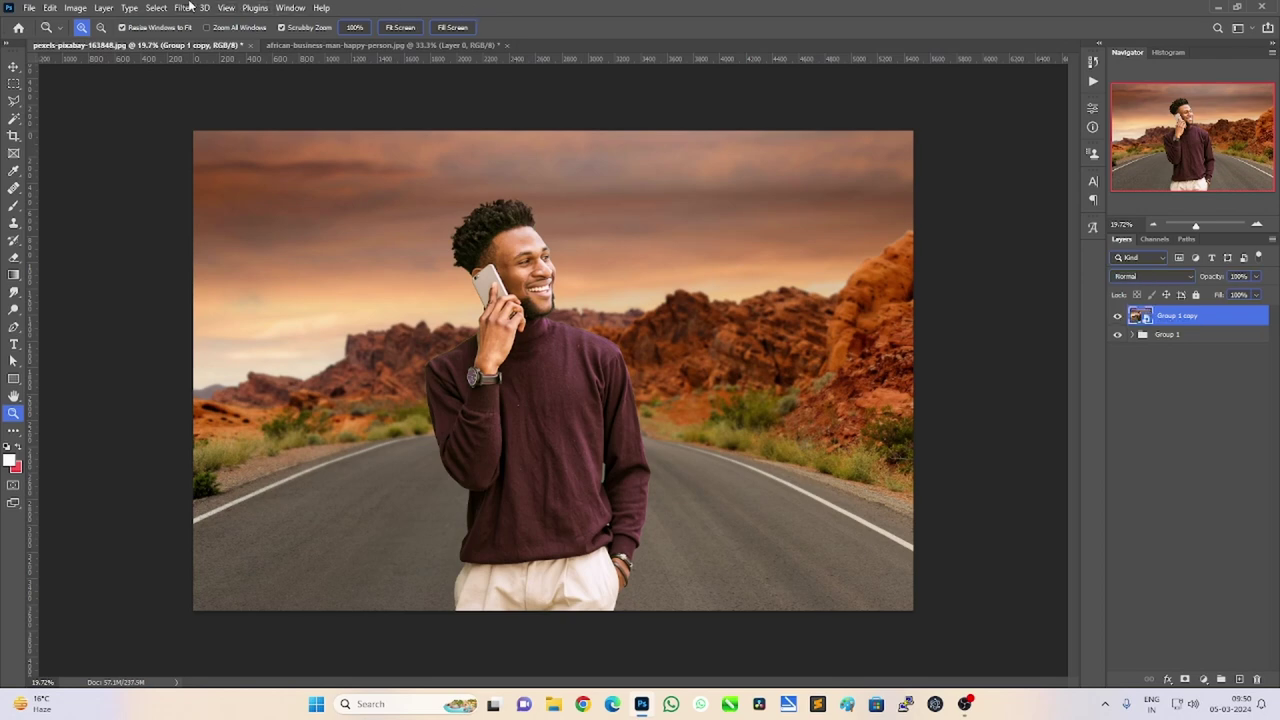
left_click(183, 7)
Apply the Camera Raw Filter to Group 1 copy and set Temperature +5, Tint +7.
left_click(198, 107)
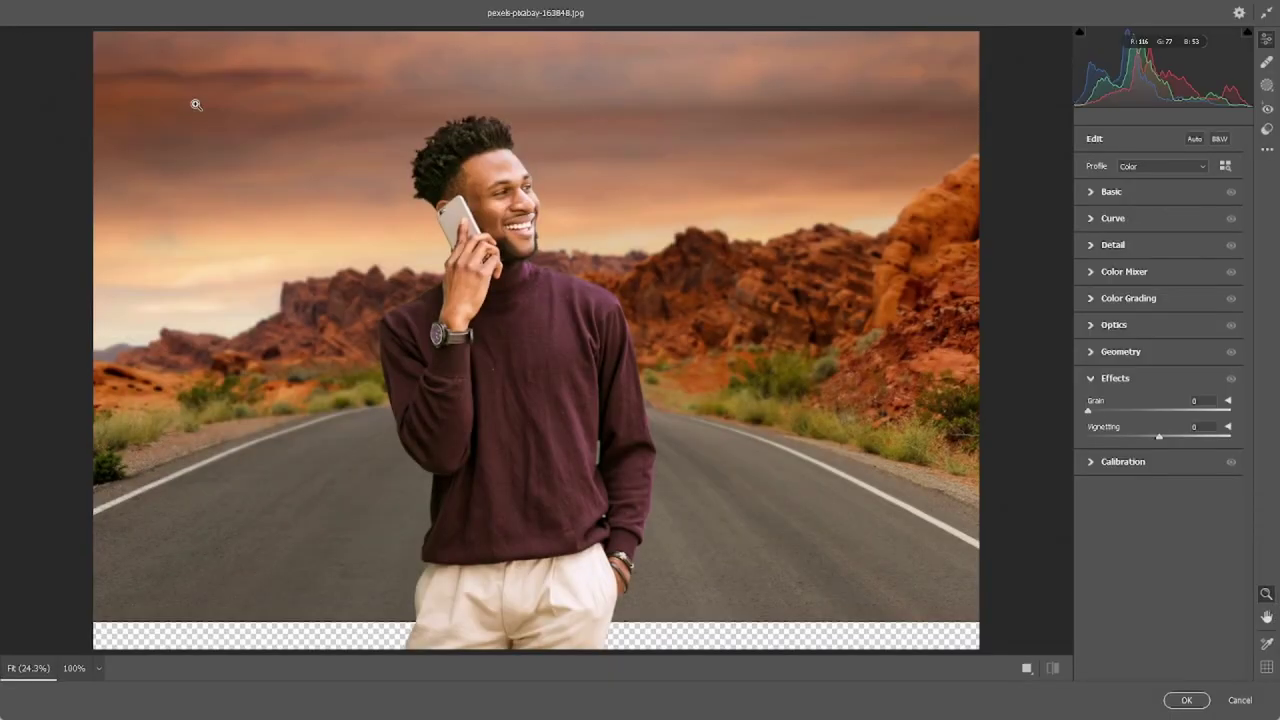
left_click(1090, 193)
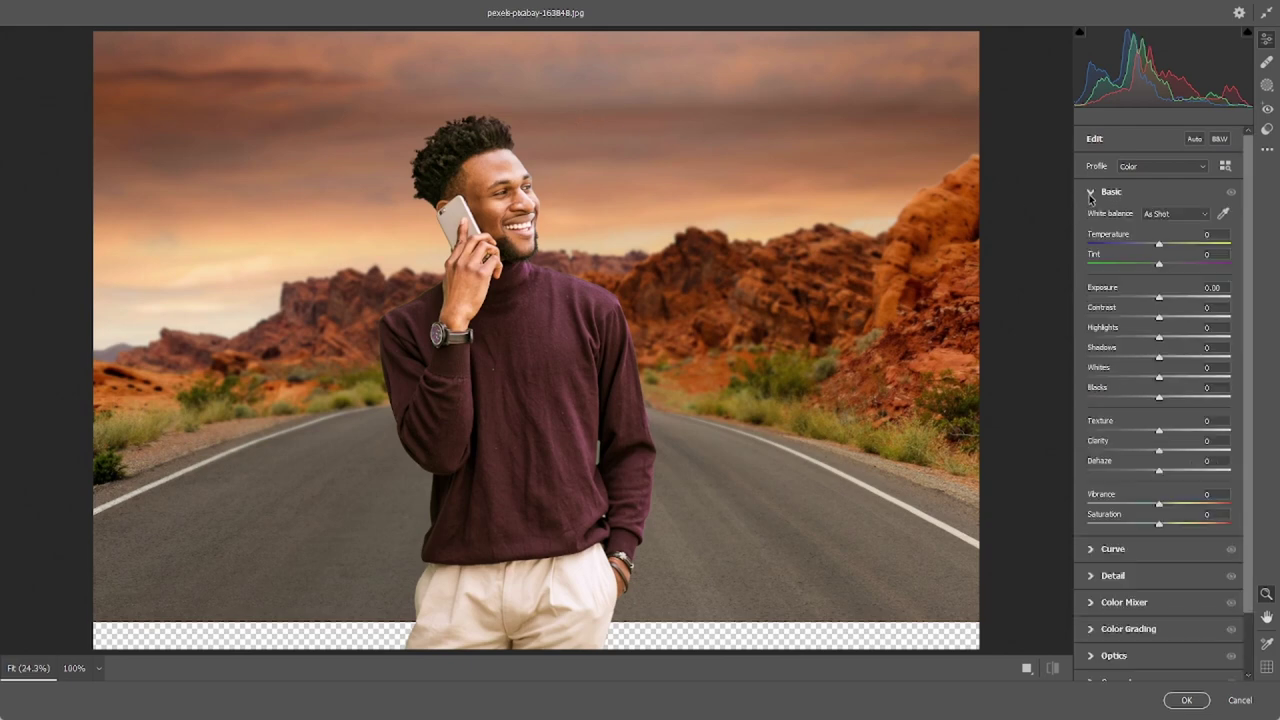
left_click(1090, 193)
left_click(1090, 193)
mouse_move(1159, 263)
left_mouse_down()
mouse_move(1190, 245)
mouse_move(1147, 241)
mouse_move(1161, 243)
left_mouse_up()
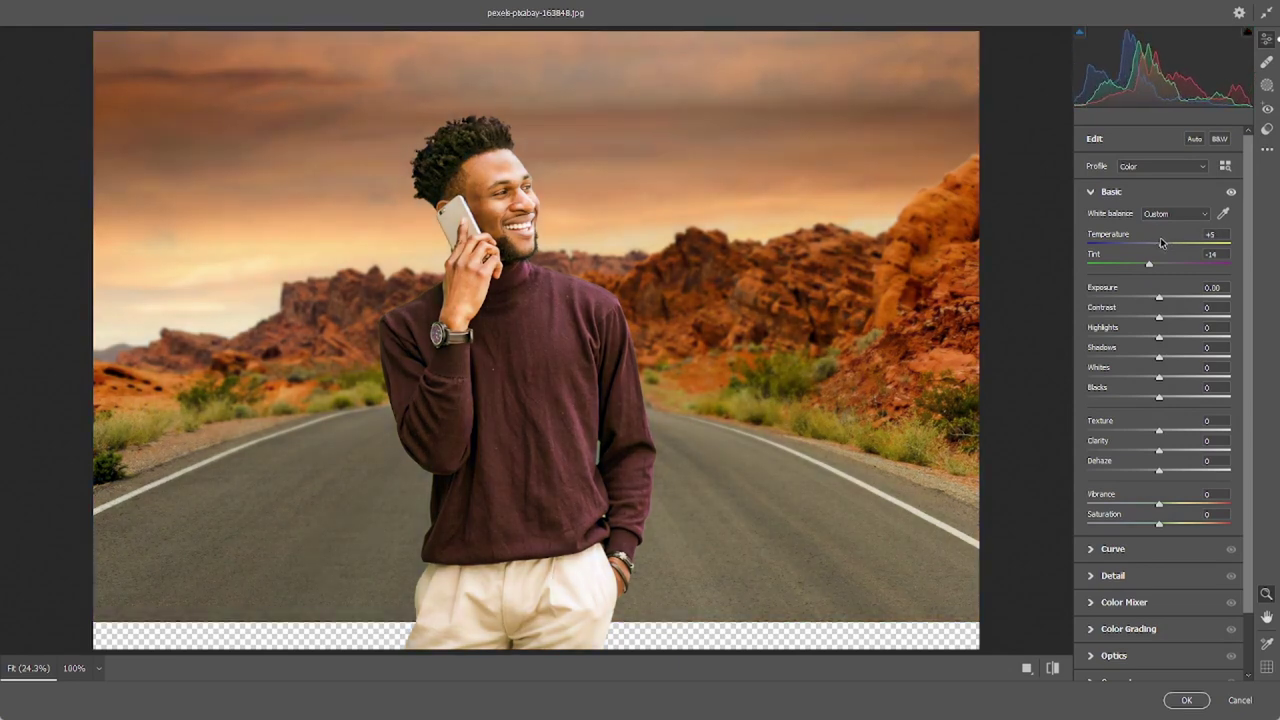
left_click_drag(1150, 265, 1164, 260)
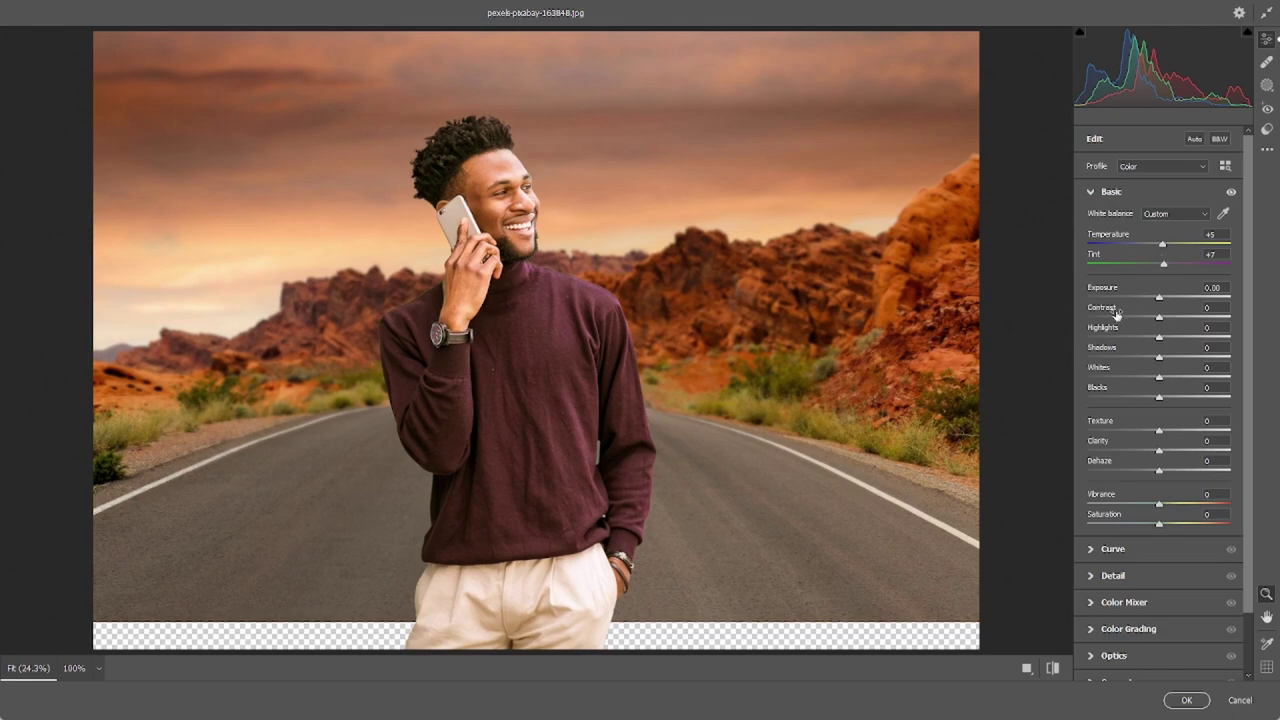
Set Exposure -0.30, Highlights/Shadows -22, Whites +39, Blacks +4, Clarity -9, Saturation -2.
mouse_move(1161, 299)
left_mouse_down()
mouse_move(1189, 314)
mouse_move(1158, 317)
mouse_move(1162, 342)
mouse_move(1146, 343)
left_mouse_up()
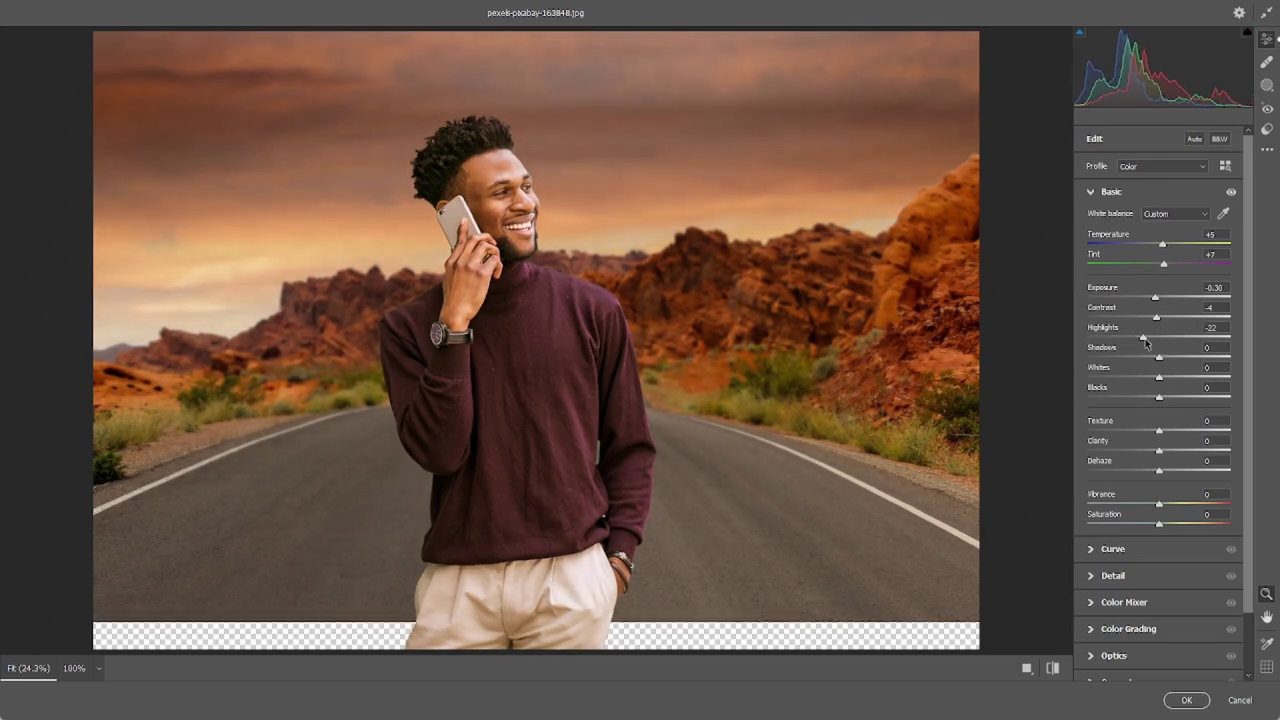
mouse_move(1159, 357)
left_mouse_down()
mouse_move(1187, 357)
mouse_move(1144, 361)
left_mouse_up()
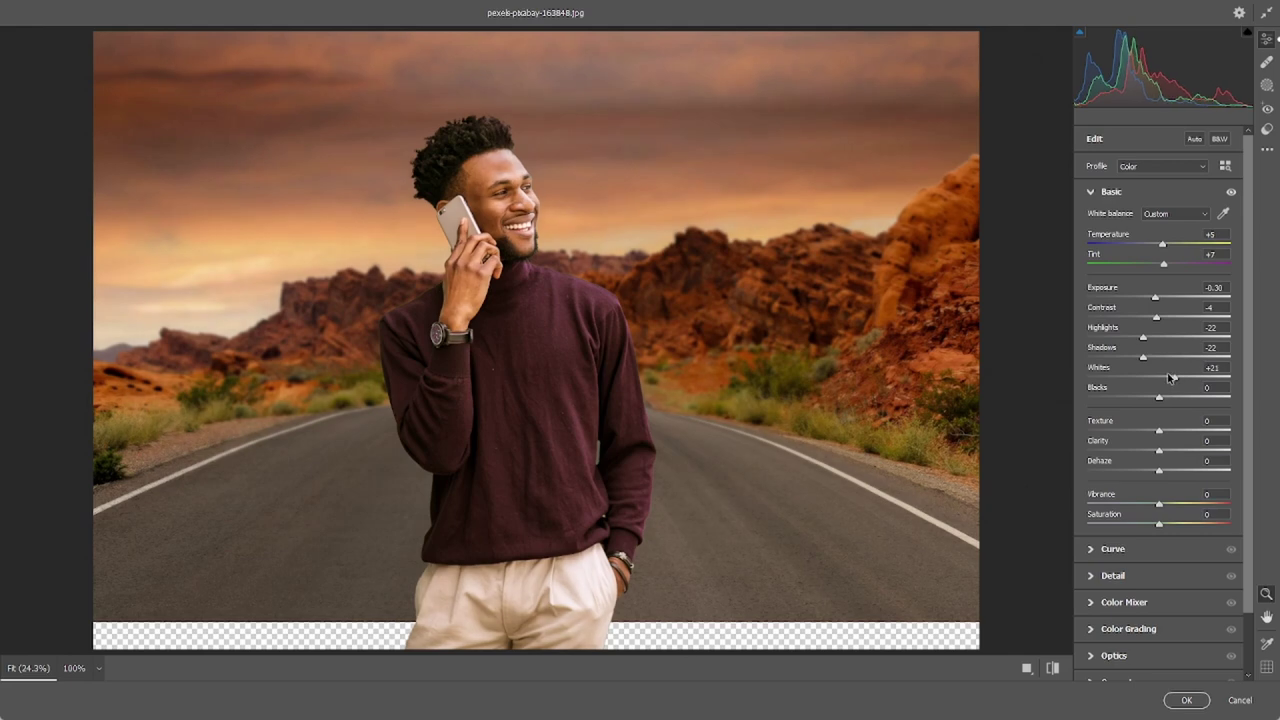
mouse_move(1159, 378)
left_mouse_down()
mouse_move(1187, 378)
mouse_move(1145, 400)
left_mouse_up()
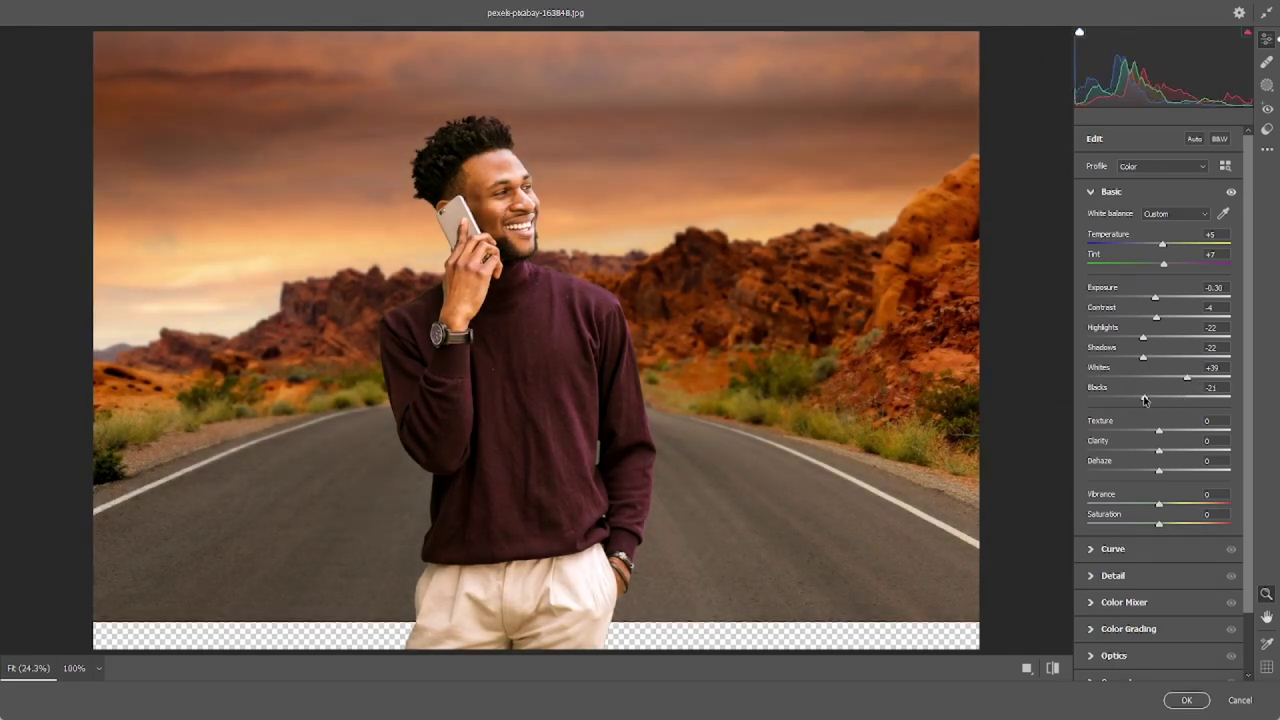
left_click_drag(1148, 397, 1160, 395)
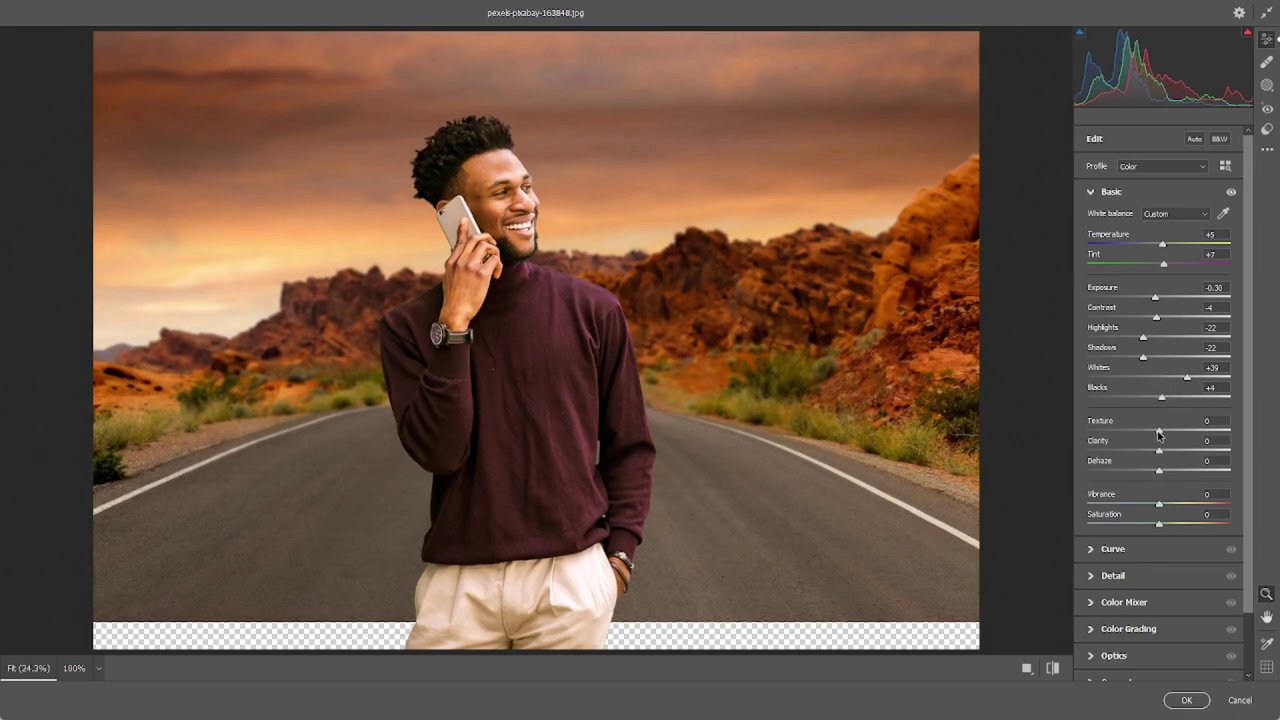
mouse_move(1160, 432)
left_mouse_down()
mouse_move(1147, 432)
mouse_move(1158, 432)
mouse_move(1151, 452)
mouse_move(1071, 490)
mouse_move(1249, 479)
mouse_move(1083, 485)
mouse_move(1164, 474)
mouse_move(1164, 505)
left_mouse_up()
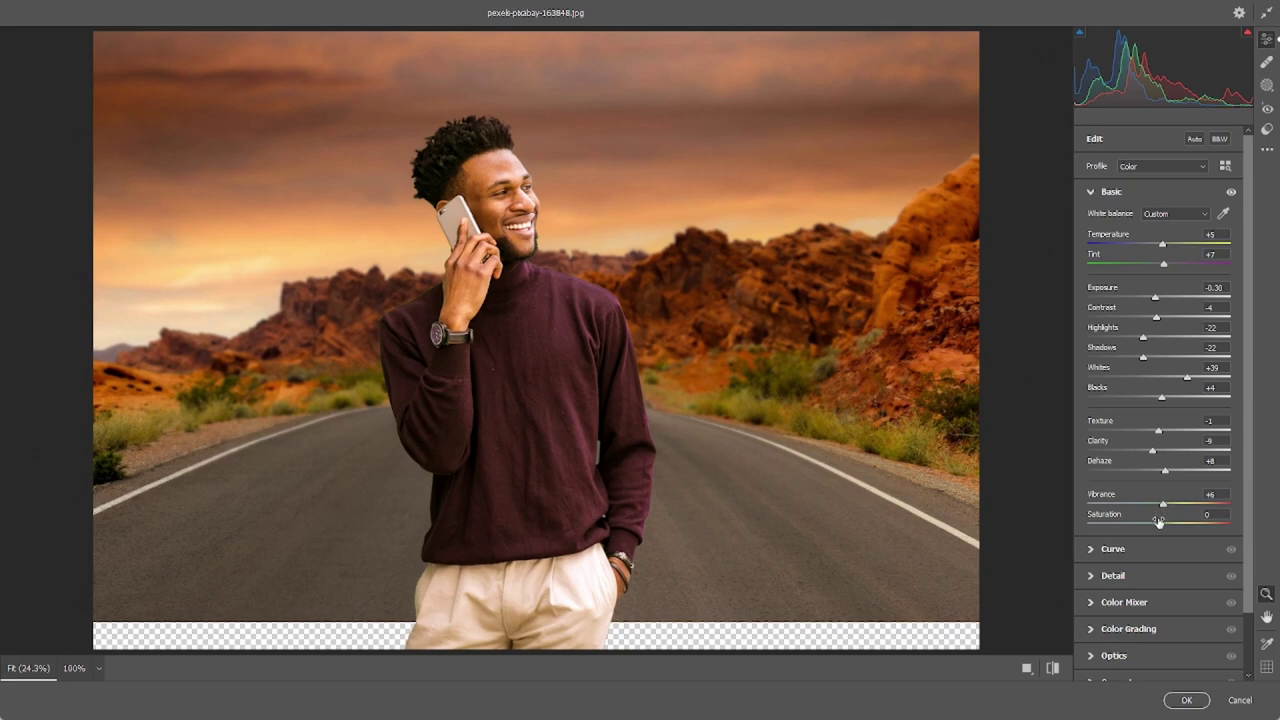
mouse_move(1159, 524)
left_mouse_down()
mouse_move(1130, 525)
mouse_move(1157, 521)
left_mouse_up()
Set HSL saturation to -100 for Reds, Yellows, Greens, Aquas, Blues, Purples and Magentas, leaving Oranges.
left_click(1136, 556)
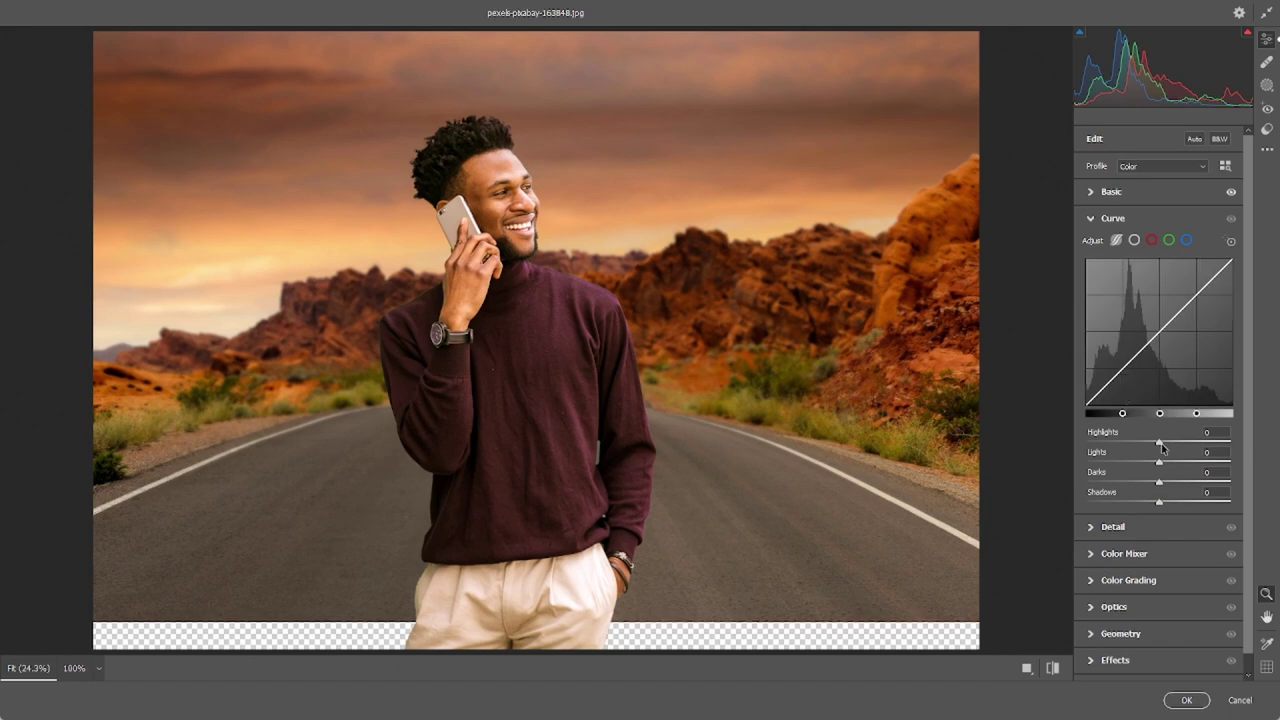
left_click(1124, 527)
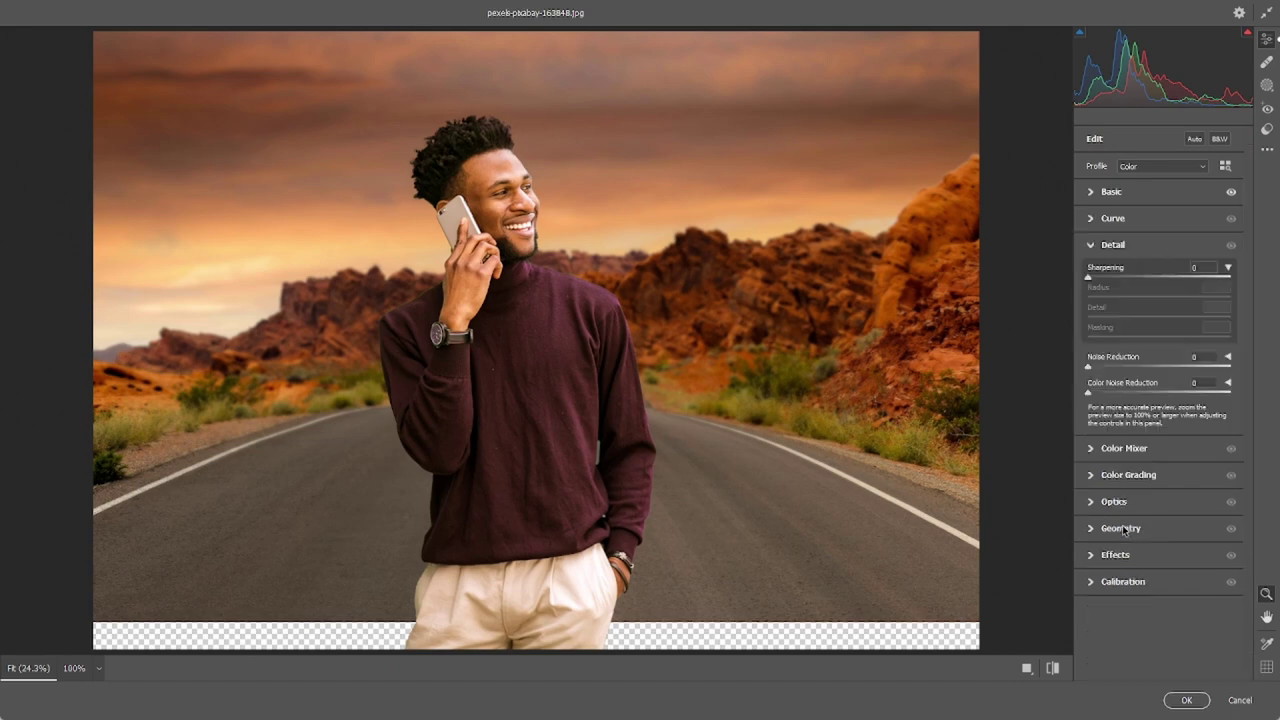
left_click(1124, 449)
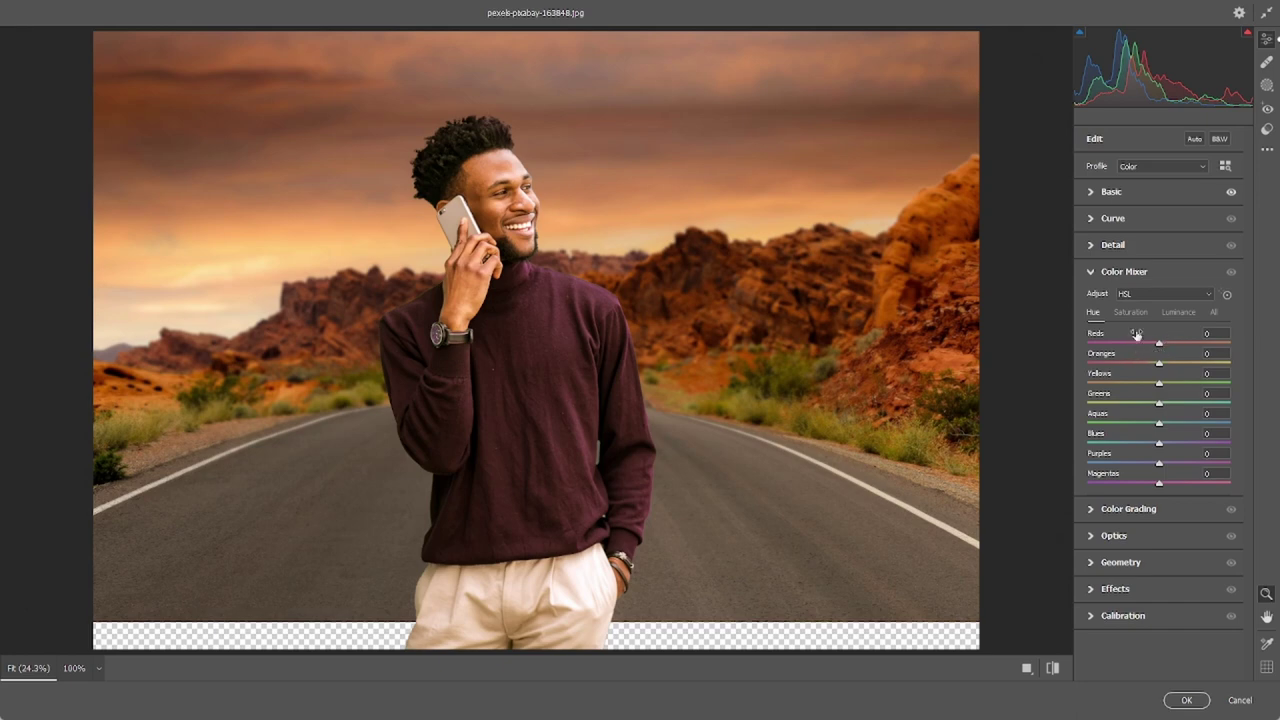
left_click(1131, 312)
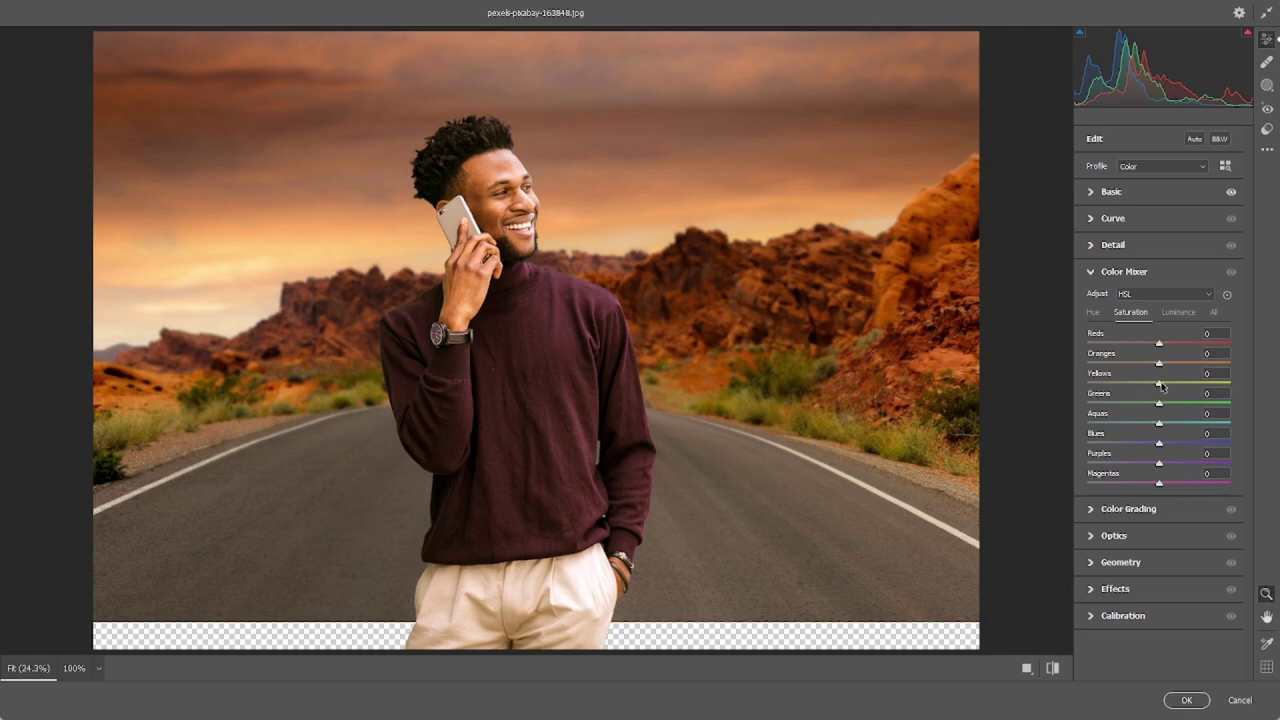
left_click_drag(1159, 343, 990, 347)
left_click_drag(1159, 404, 1063, 390)
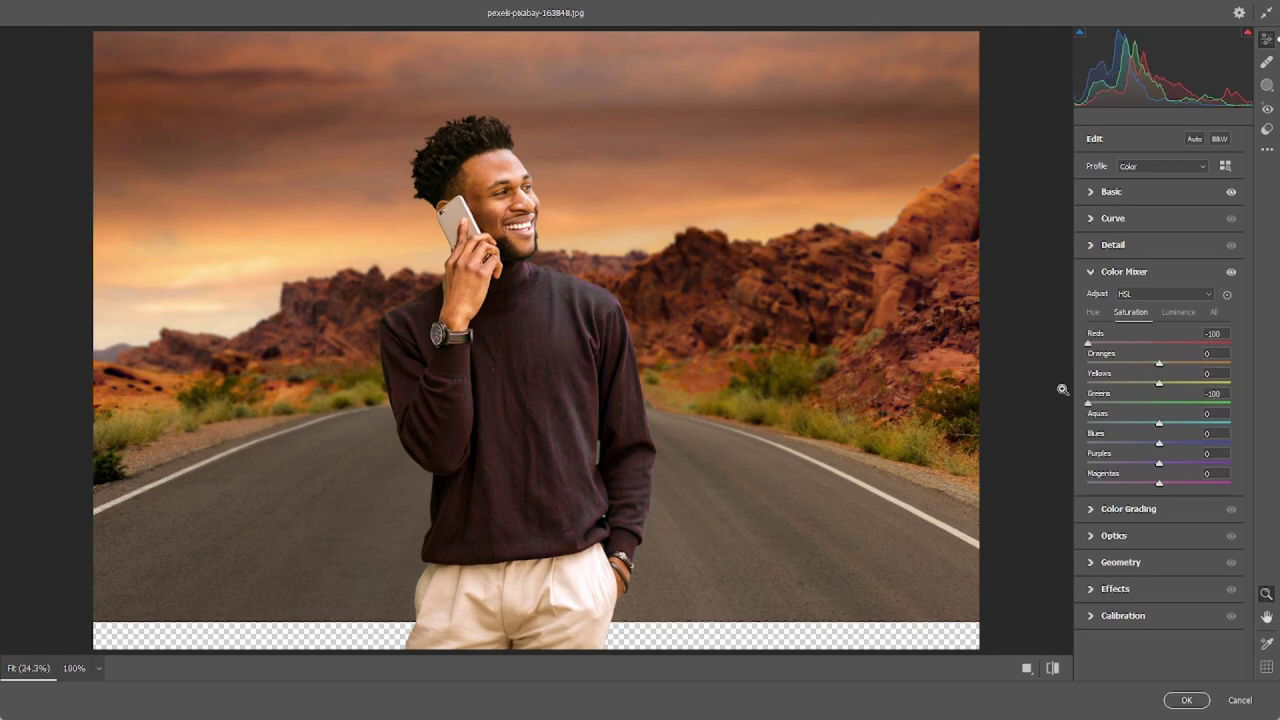
left_click_drag(1160, 422, 957, 435)
mouse_move(1158, 444)
left_mouse_down()
mouse_move(1060, 446)
mouse_move(1043, 466)
left_mouse_up()
left_click_drag(1159, 483, 806, 462)
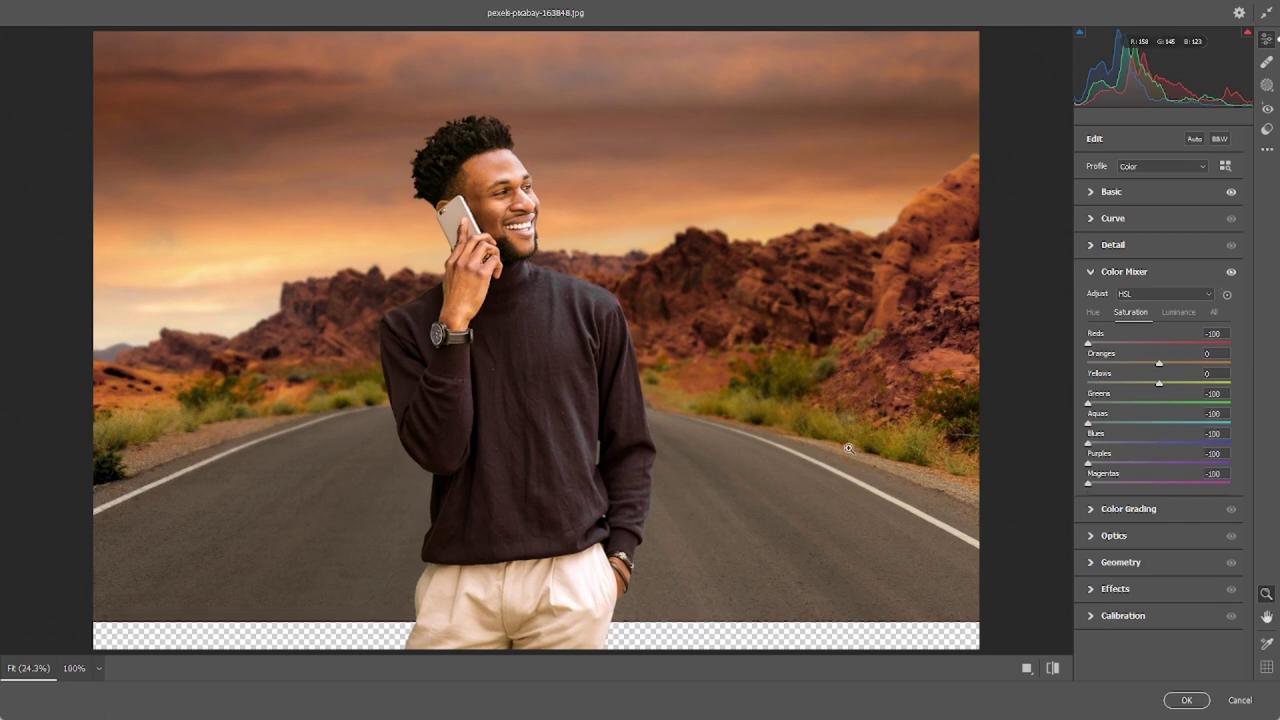
left_click_drag(1159, 383, 918, 390)
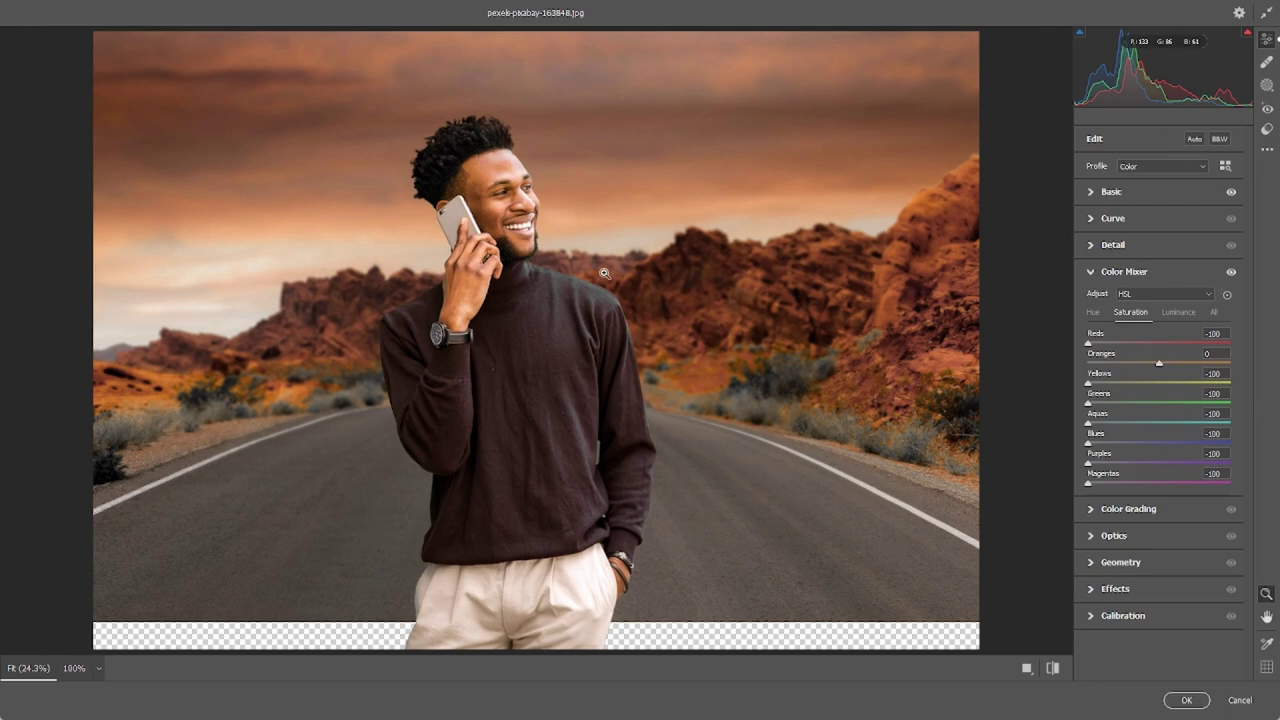
mouse_move(455, 120)
left_mouse_down()
mouse_move(503, 114)
mouse_move(457, 114)
left_mouse_up()
left_click_drag(625, 158, 601, 174)
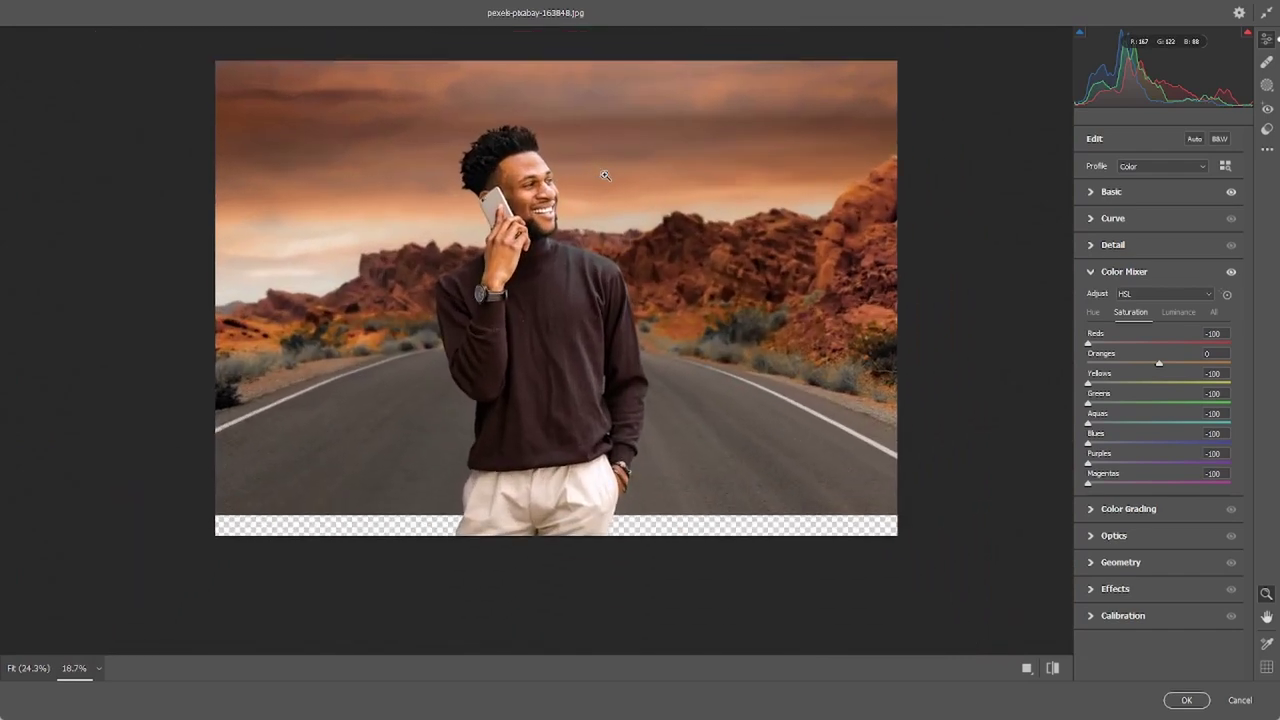
In Calibration, set Red Primary Hue -10, Red Primary Saturation +7, Green Primary Saturation +23.
left_click(1138, 277)
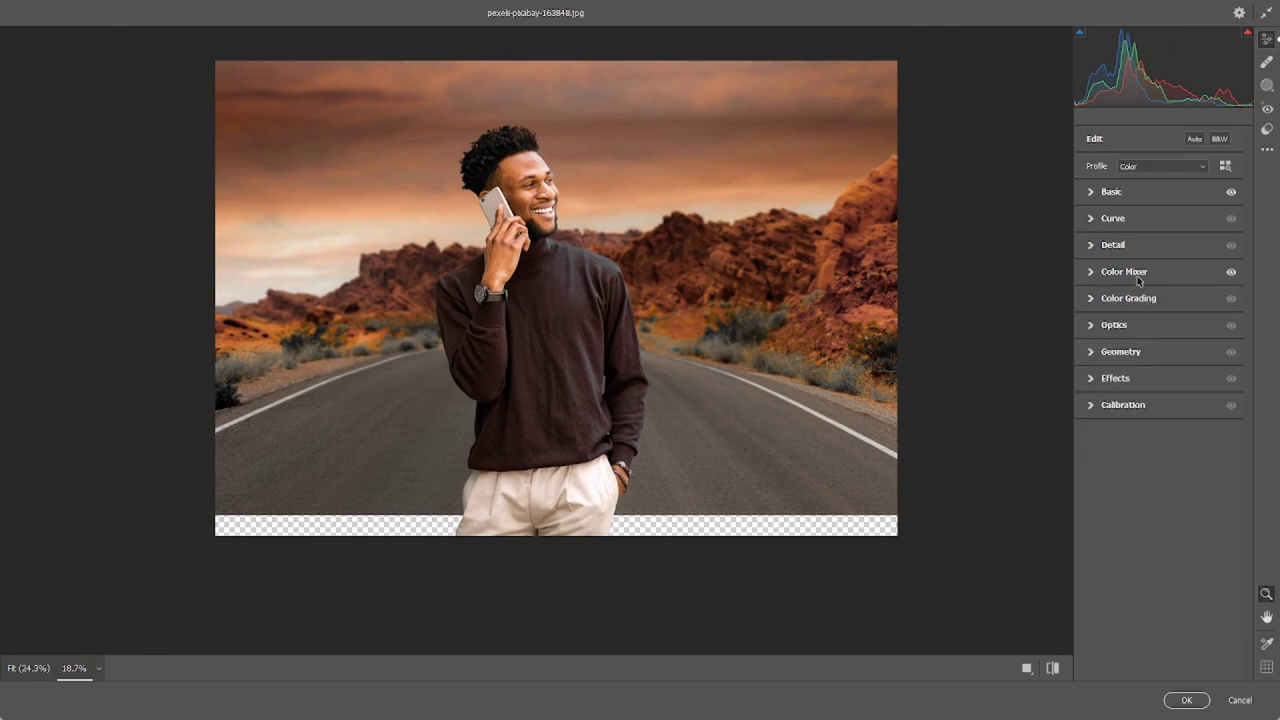
left_click(1137, 414)
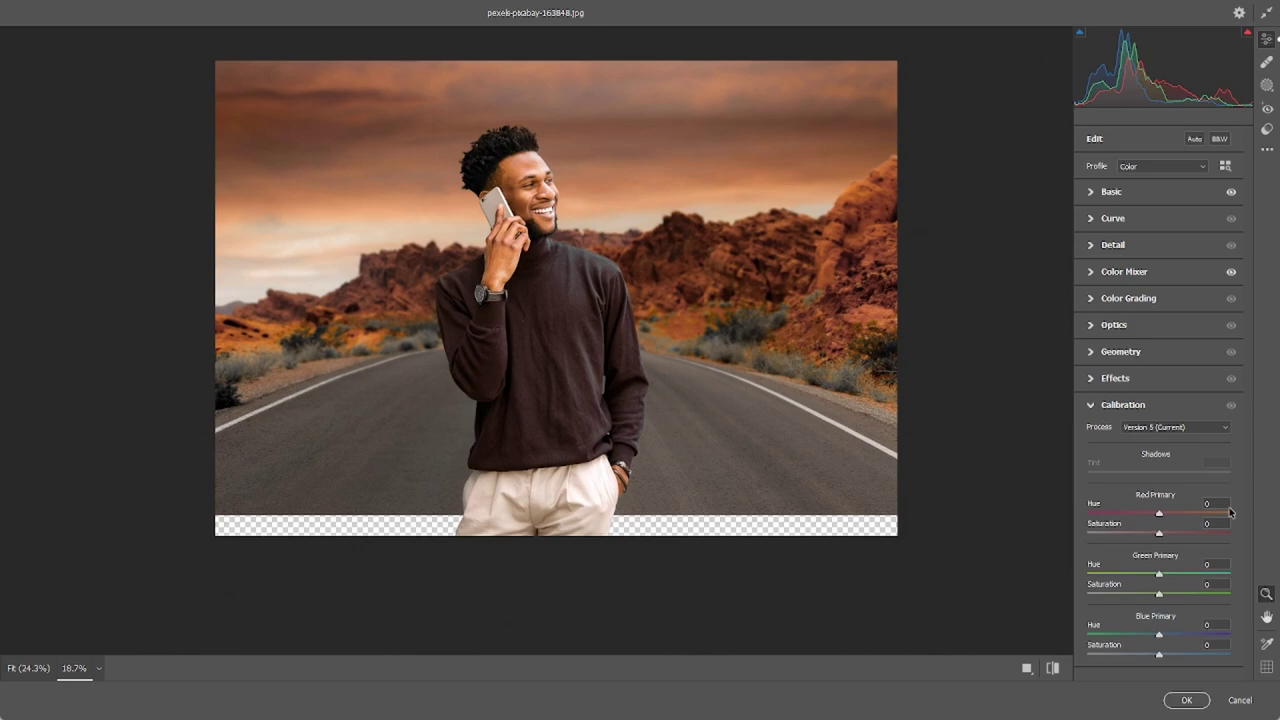
mouse_move(1160, 513)
left_mouse_down()
mouse_move(1135, 512)
mouse_move(1172, 510)
mouse_move(1155, 512)
left_mouse_up()
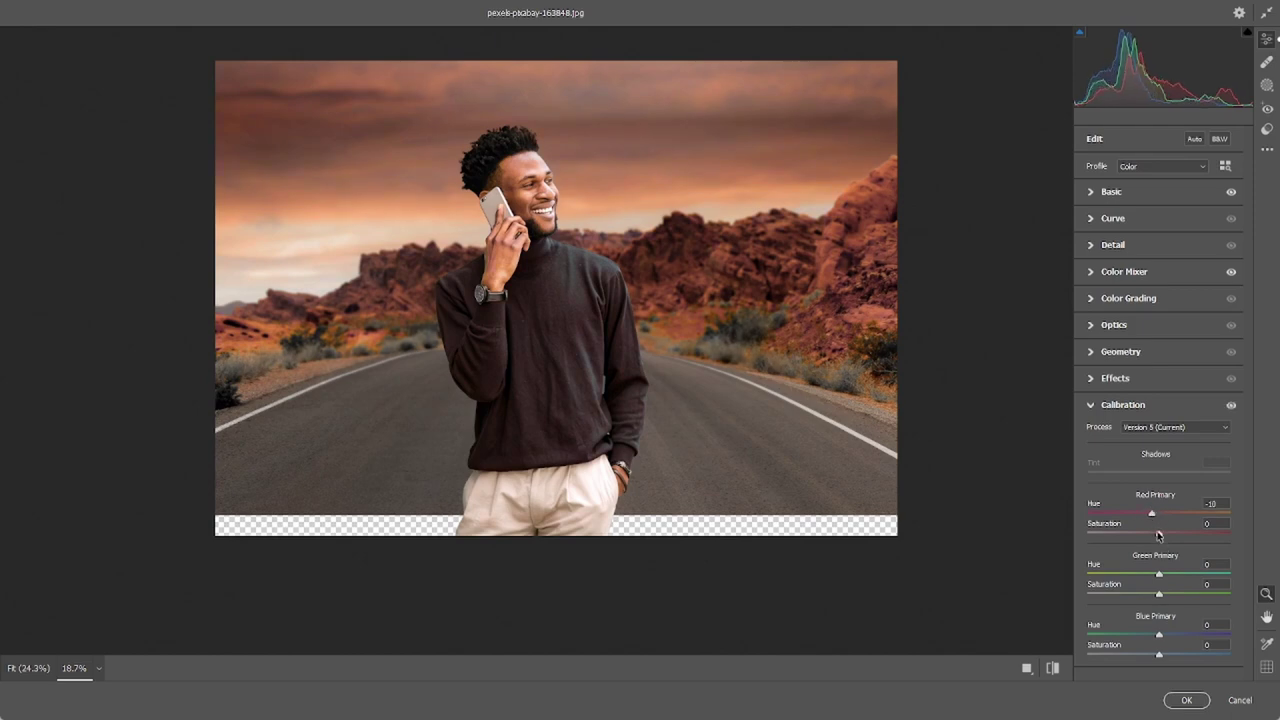
left_click_drag(1159, 534, 1164, 534)
left_click_drag(1159, 588, 1172, 583)
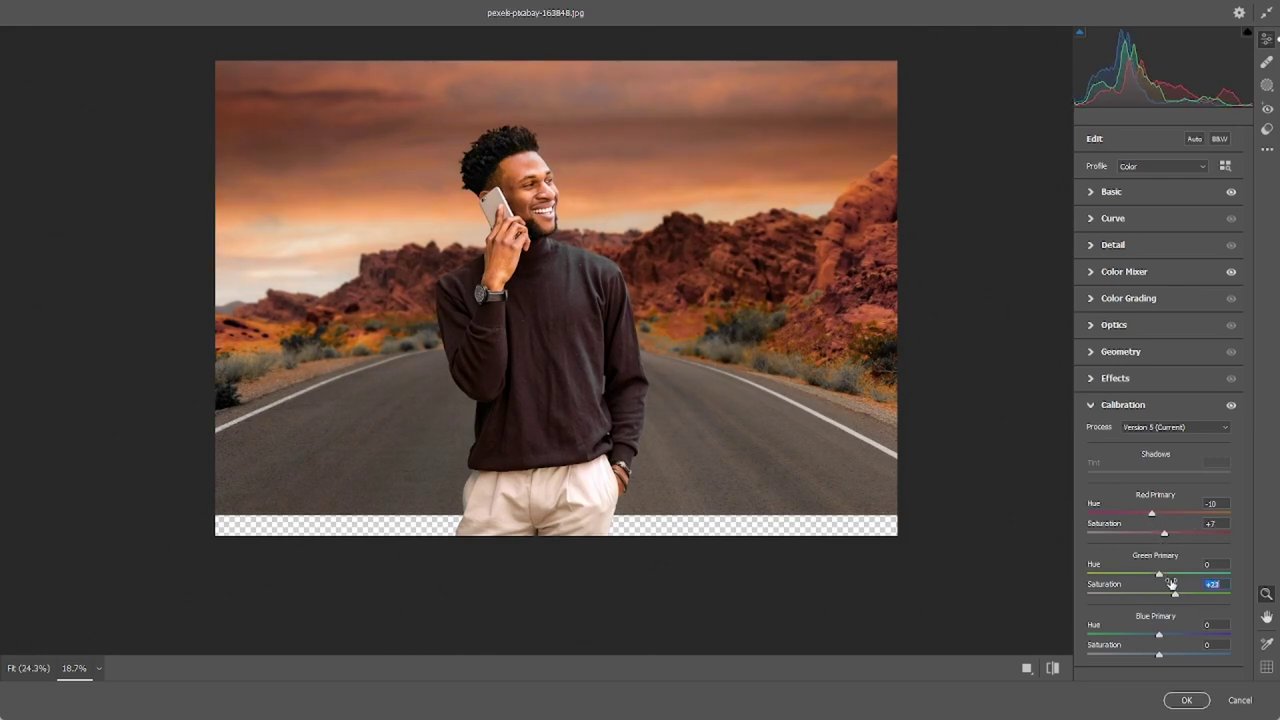
Commit the Camera Raw grade, then flip to the african-business-man tab and back to compare.
left_click(1187, 700)
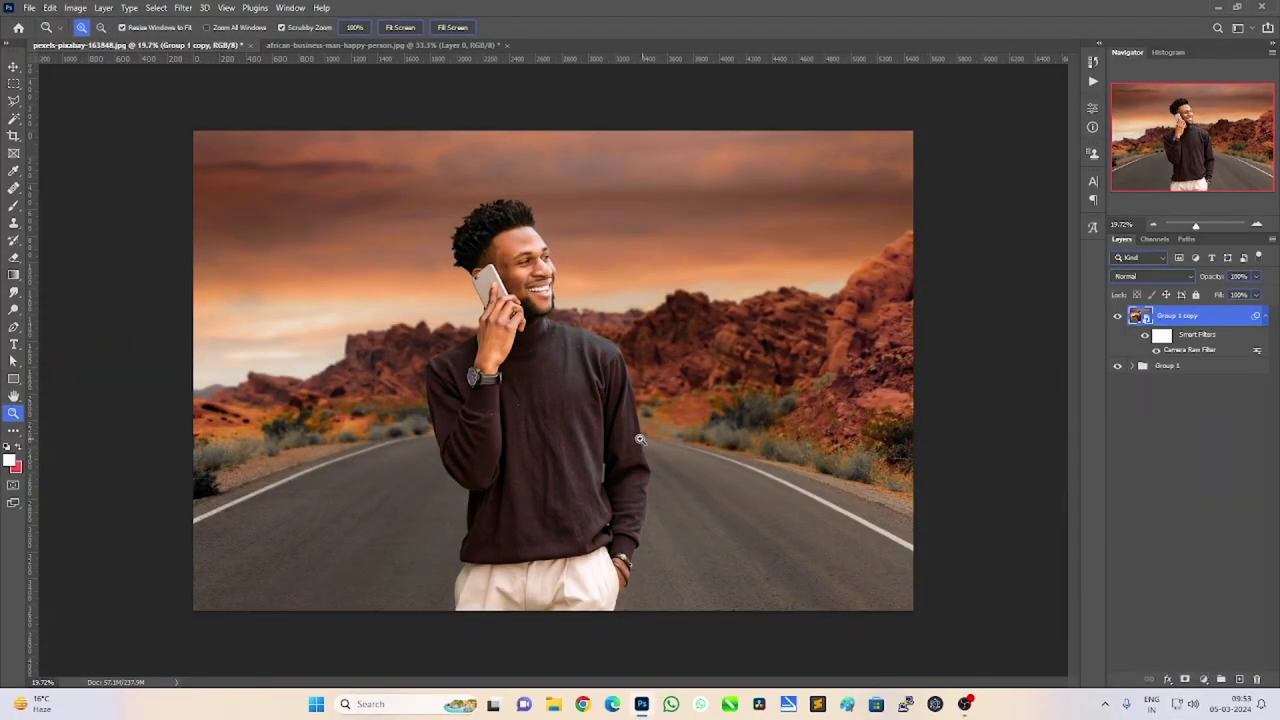
left_click_drag(668, 419, 672, 426)
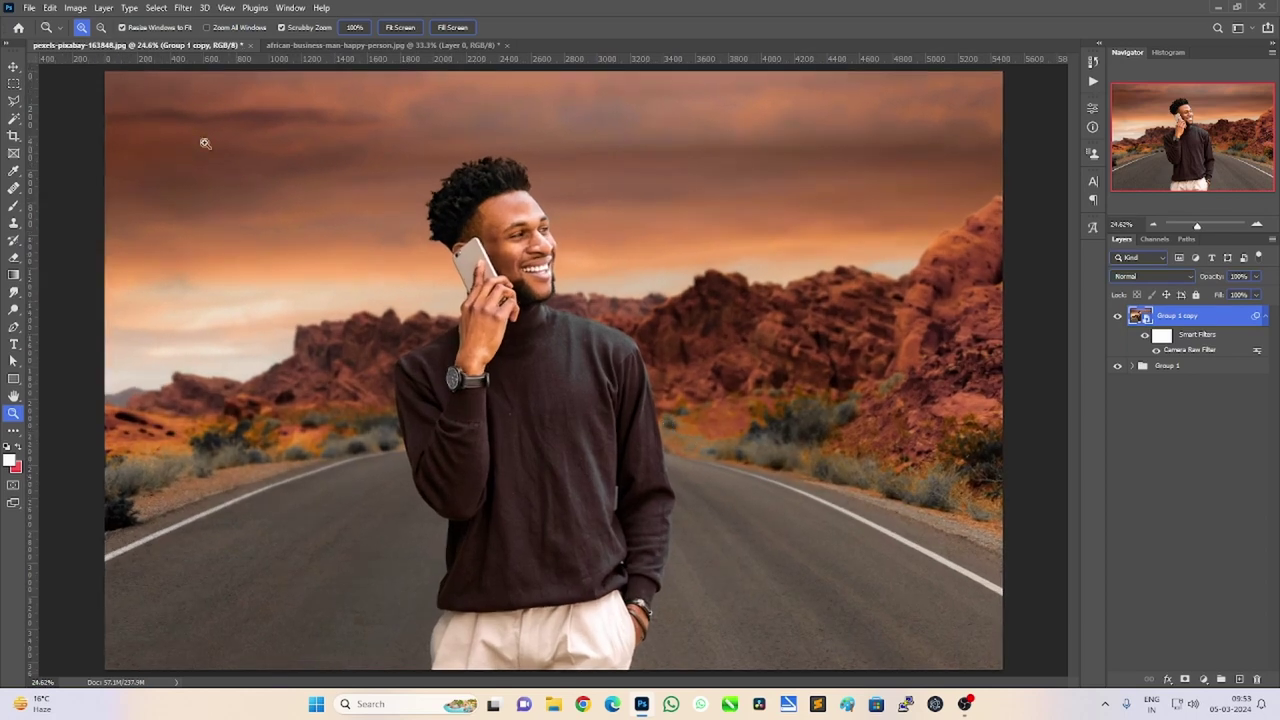
left_click(13, 66)
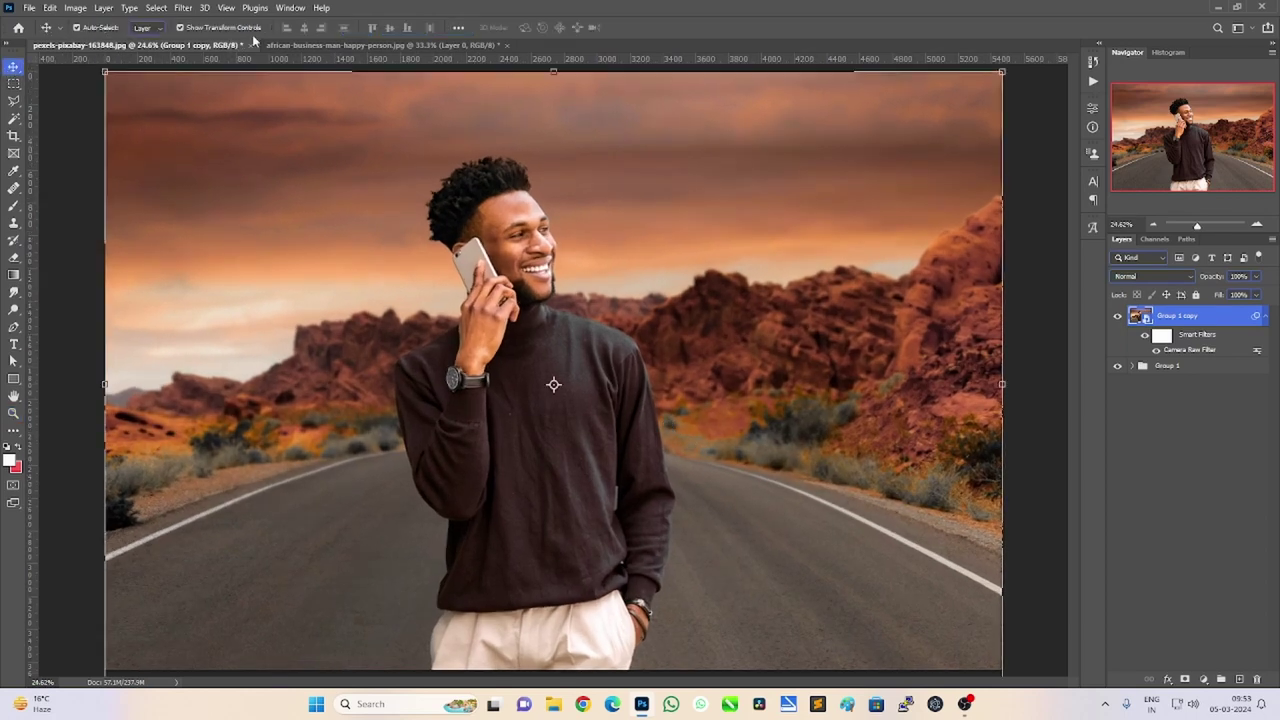
left_click(285, 45)
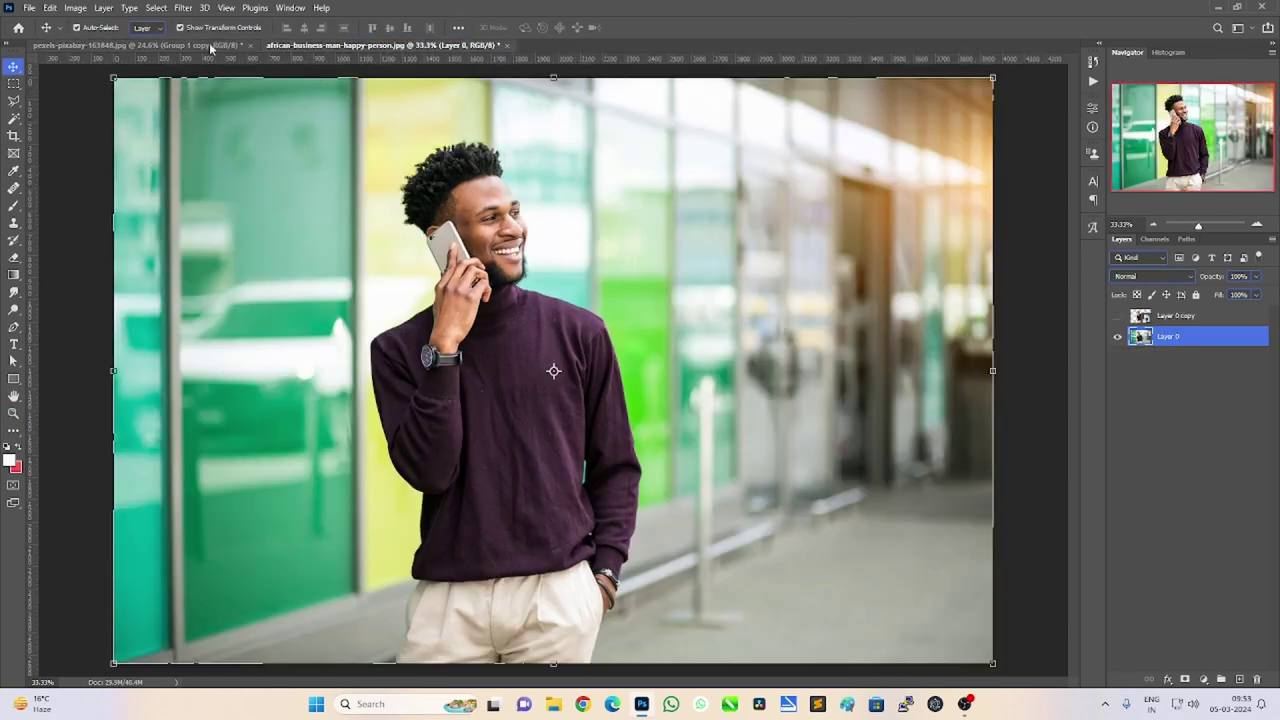
left_click(140, 45)
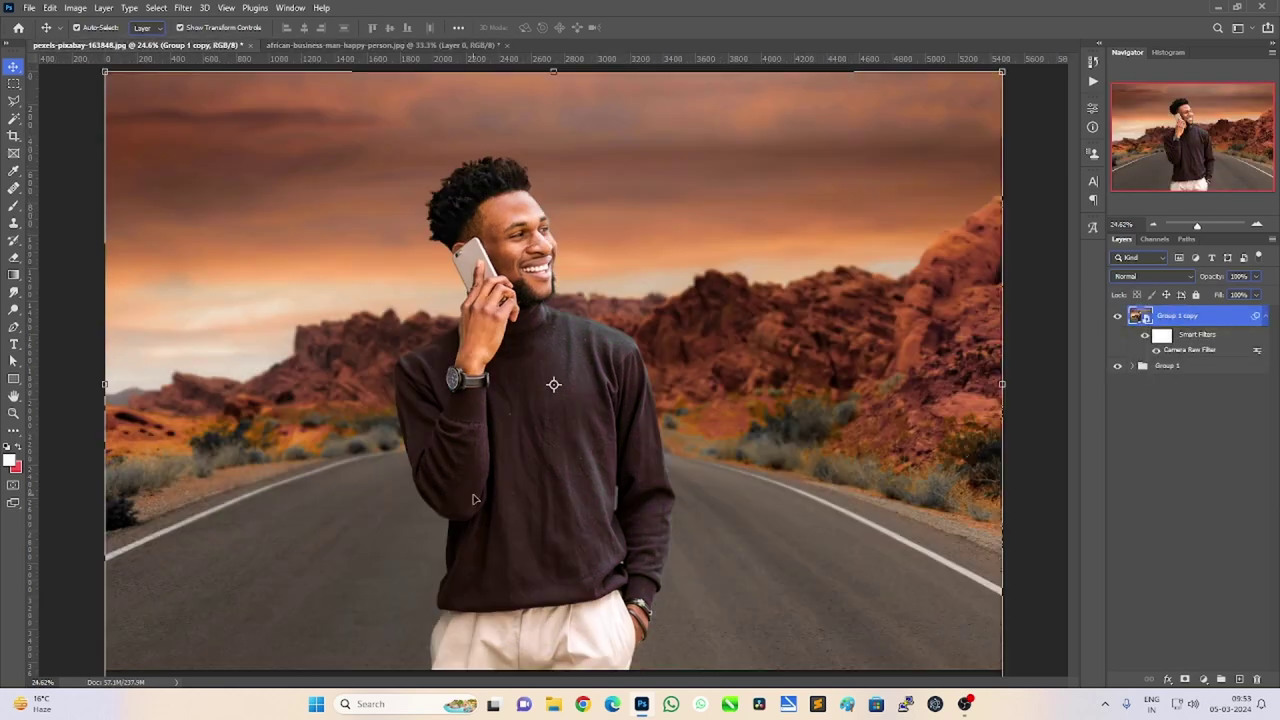